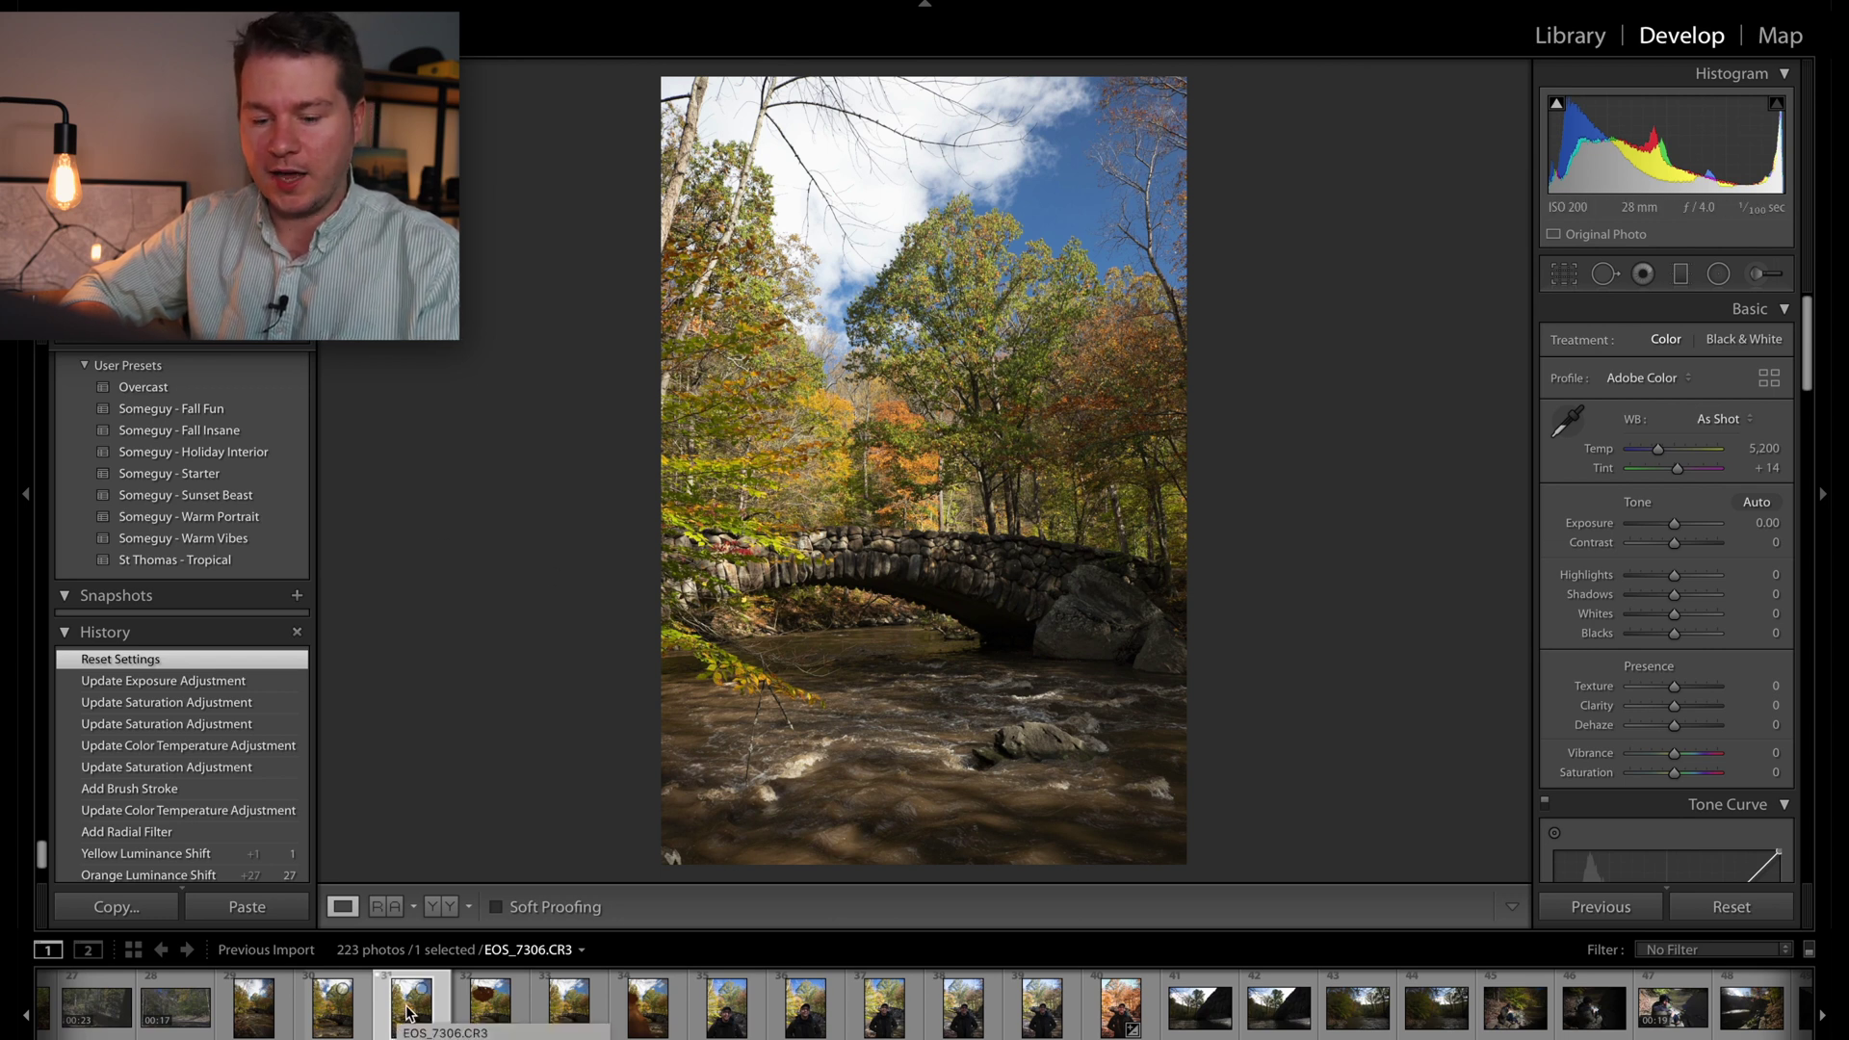
Step: Bring up the actions menu for the EOS_7306.CR3 stone-bridge photo
right_click(406, 1015)
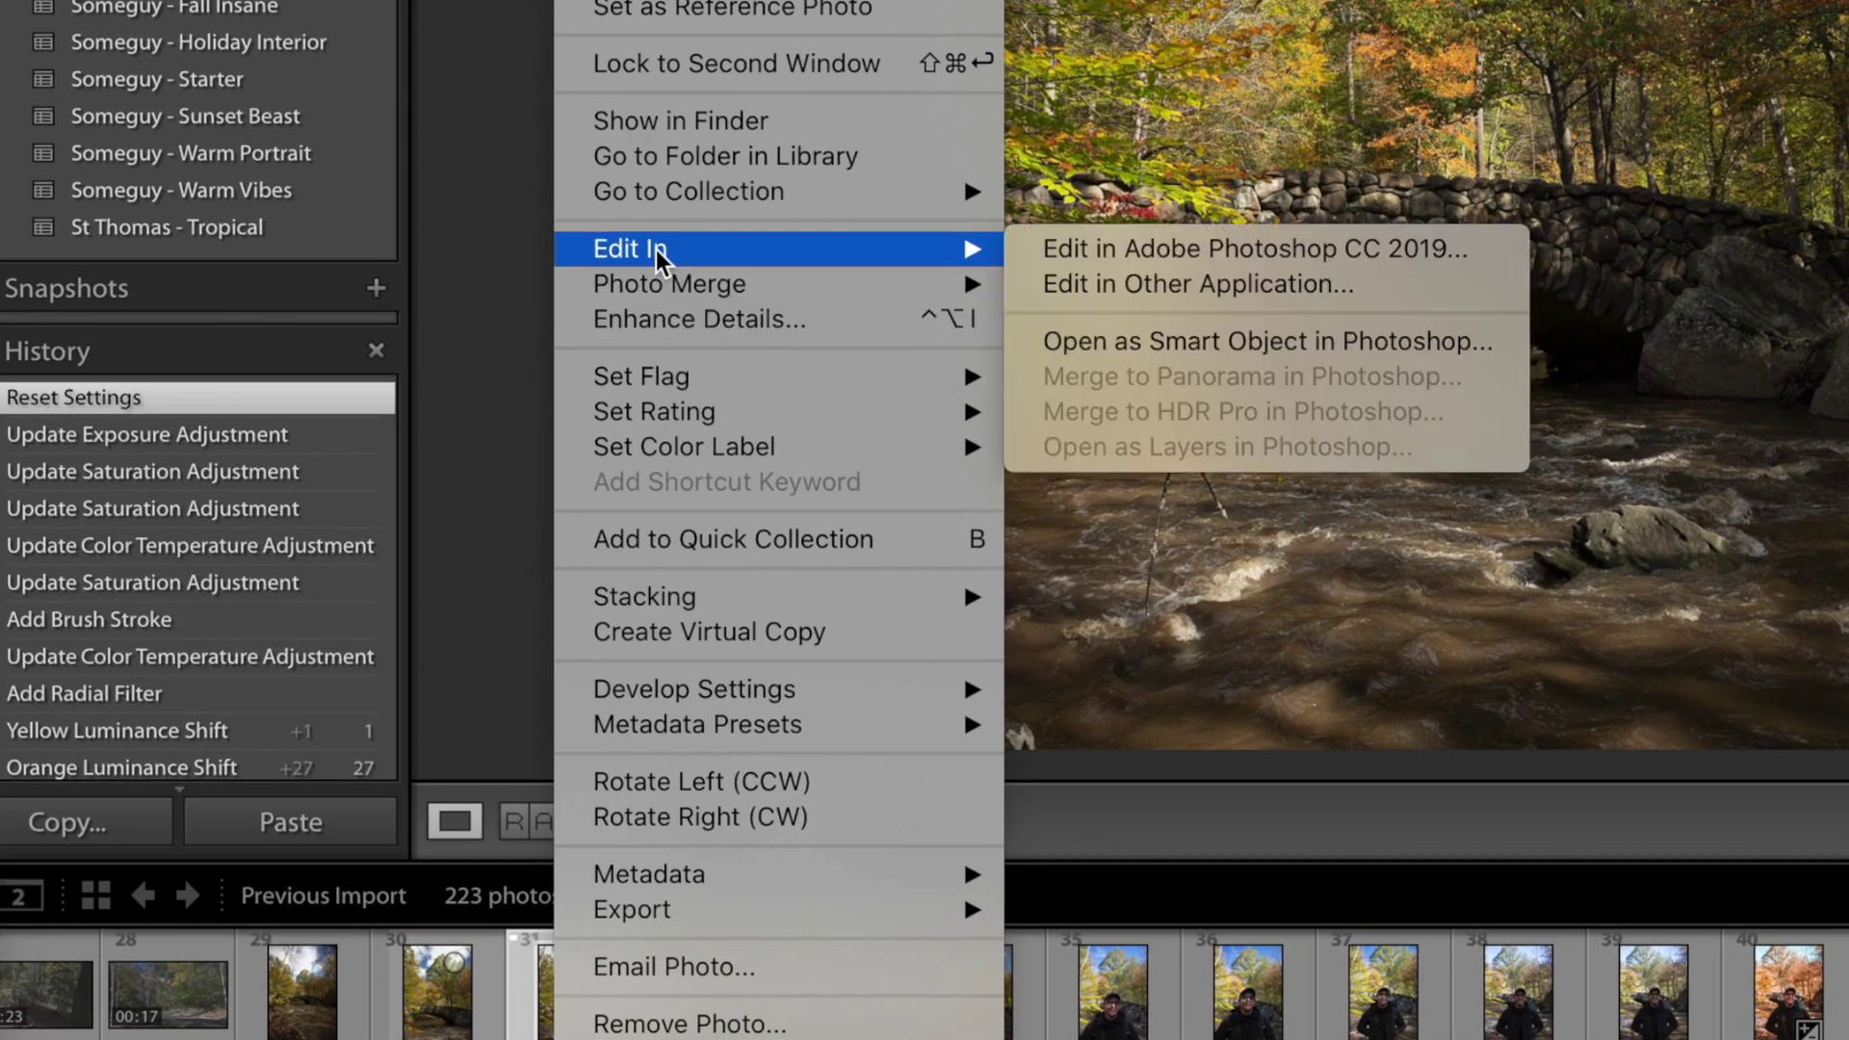
Step: Send EOS_7306.CR3 to Photoshop CC 2019 through Edit In
mouse_move(983, 239)
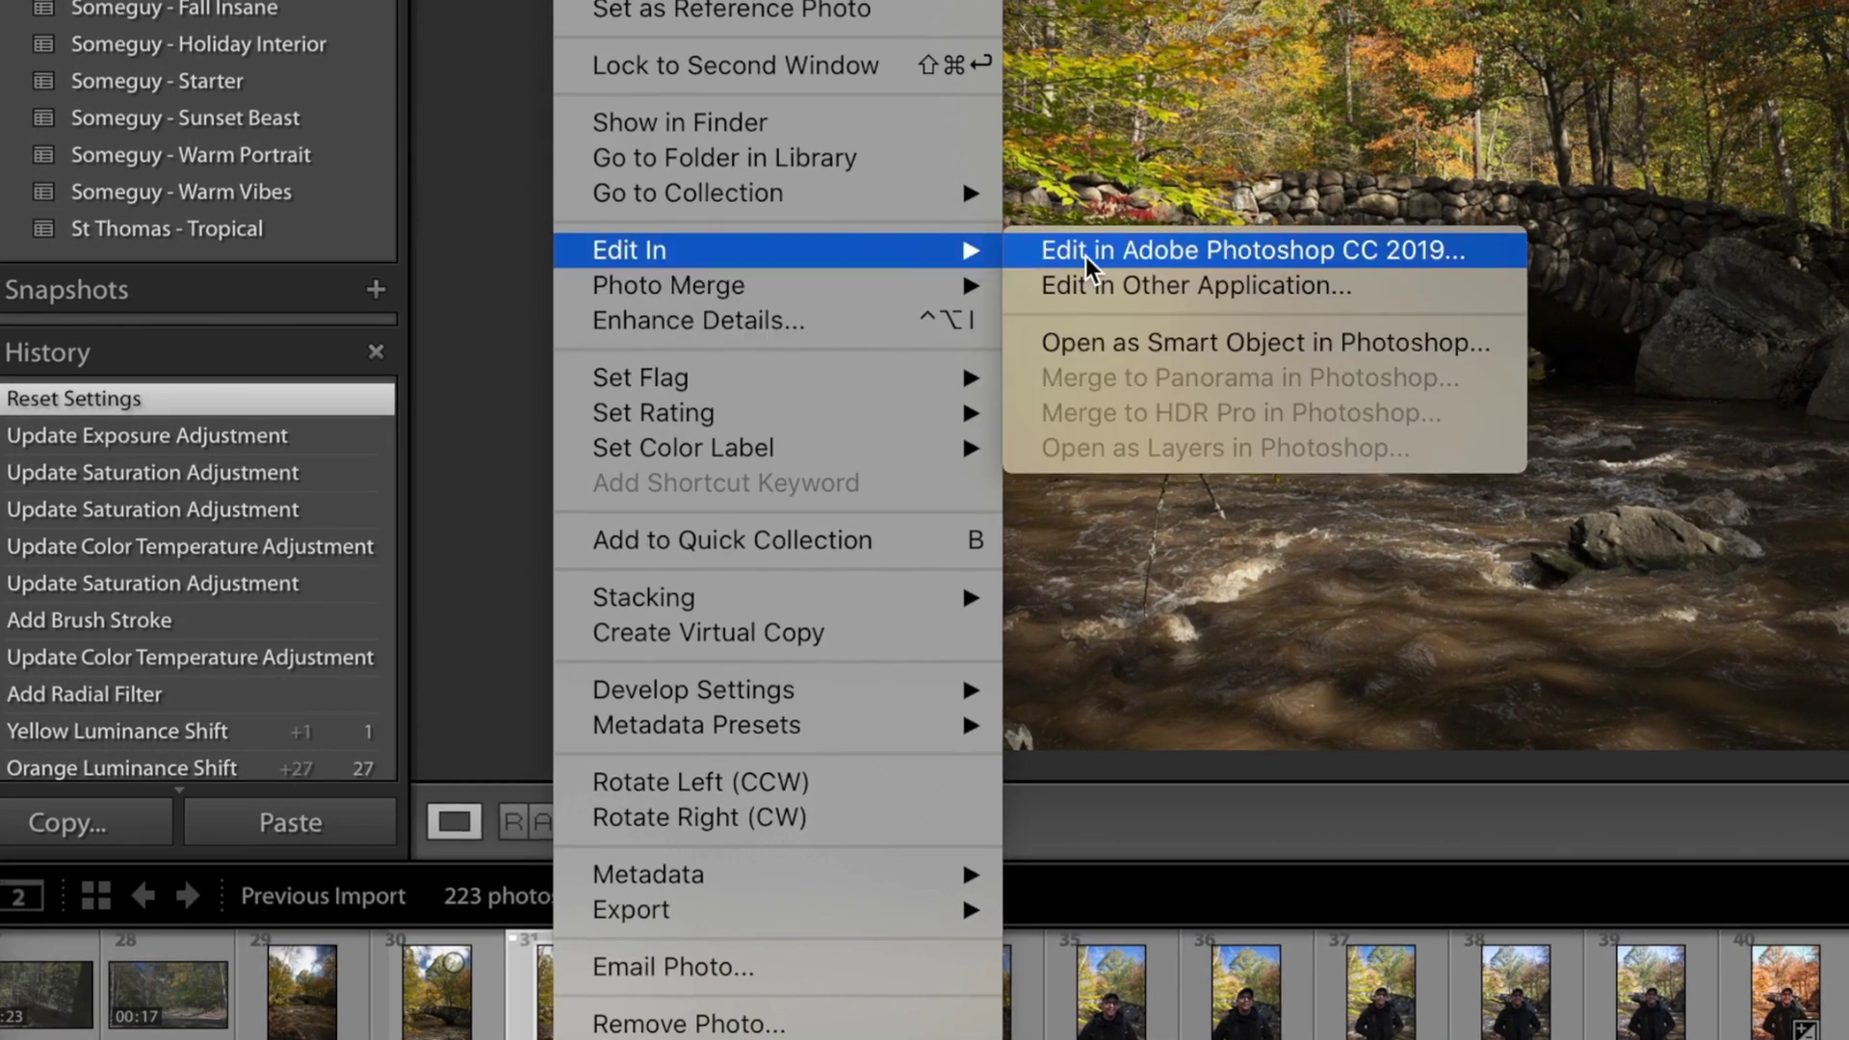
click(1029, 308)
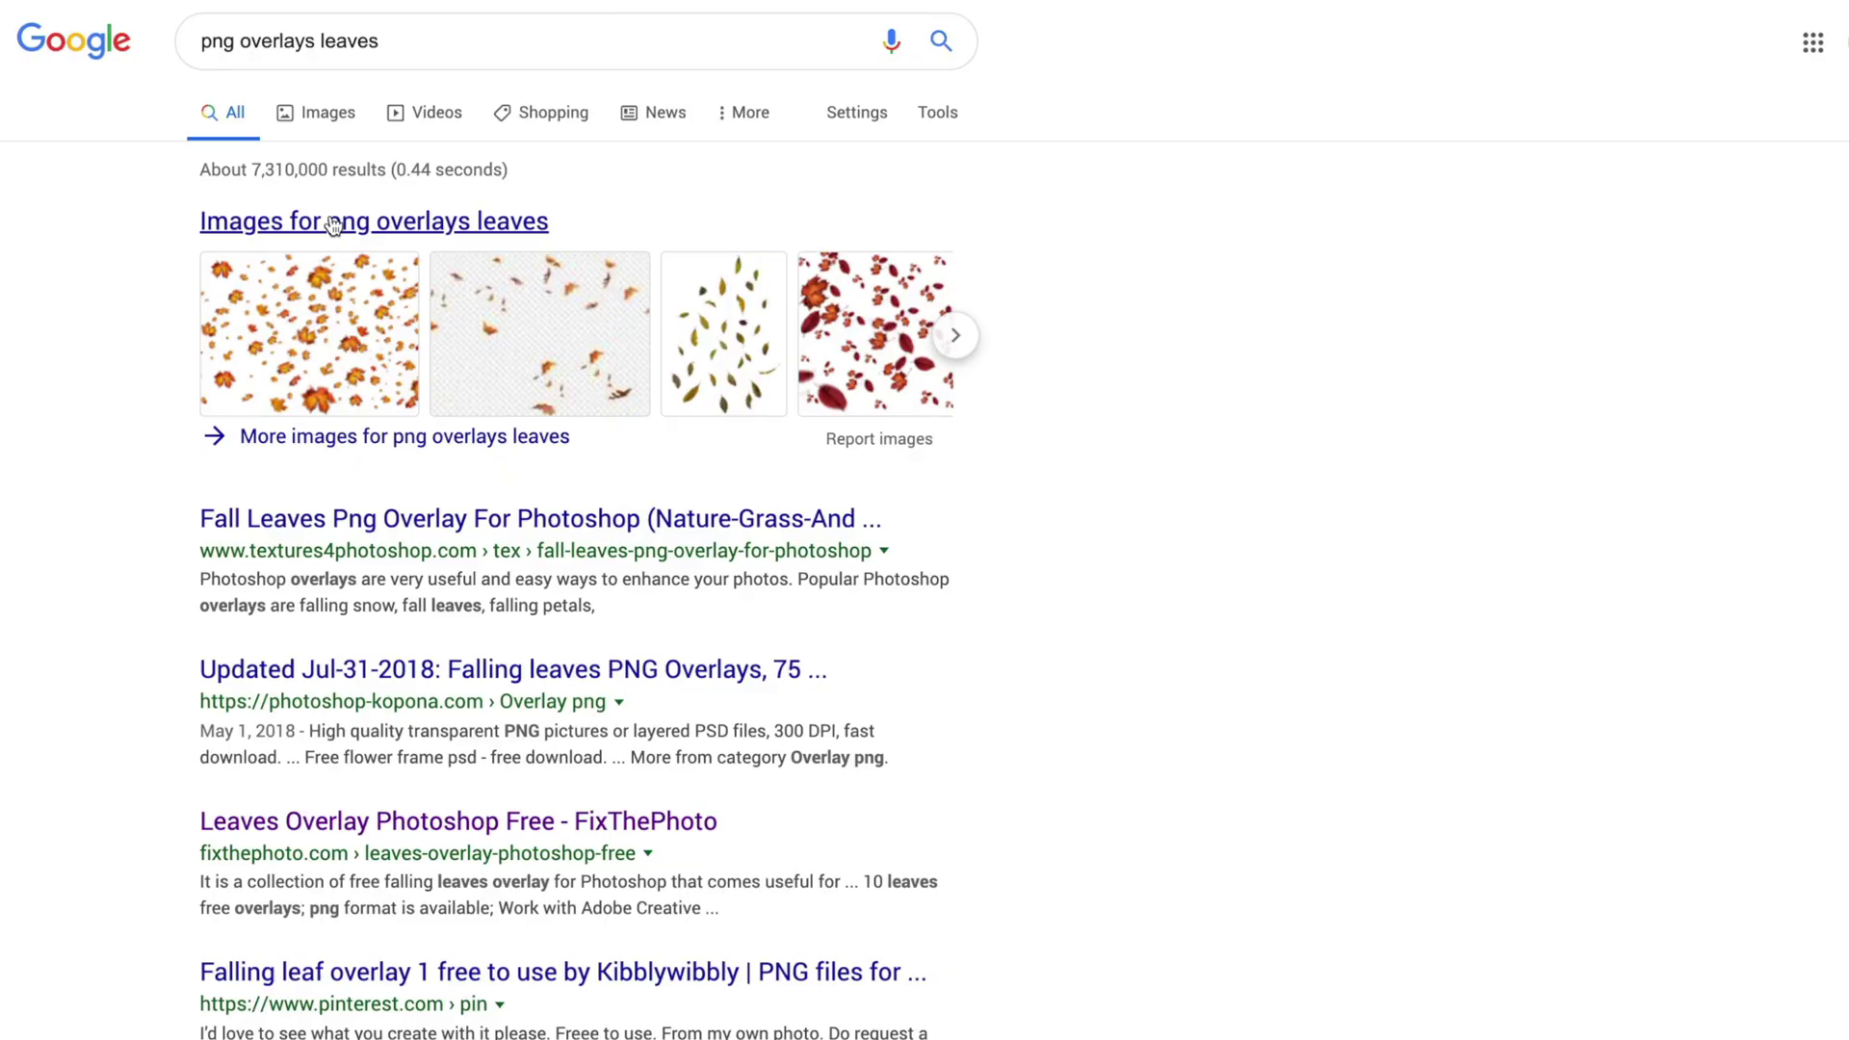
Step: Show Google image results for 'png overlays leaves' and scroll through them
click(332, 224)
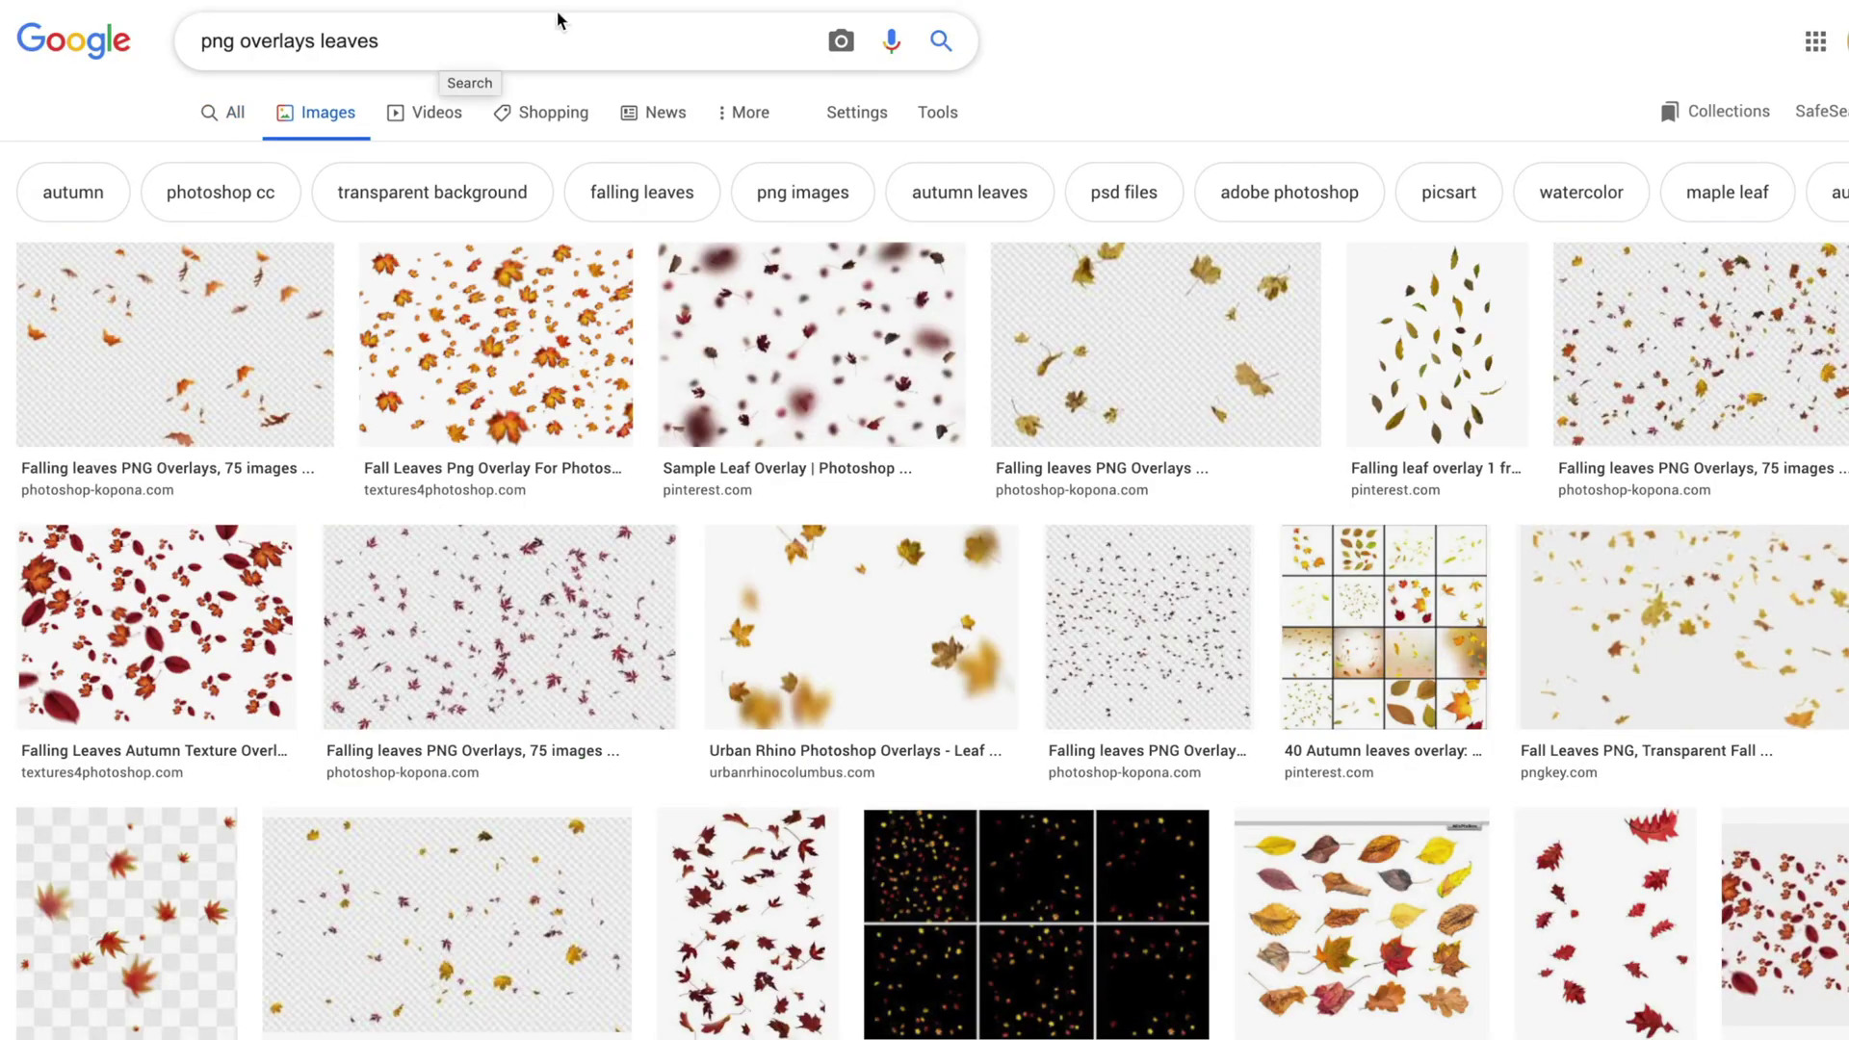
scroll(524, 852, down, 5)
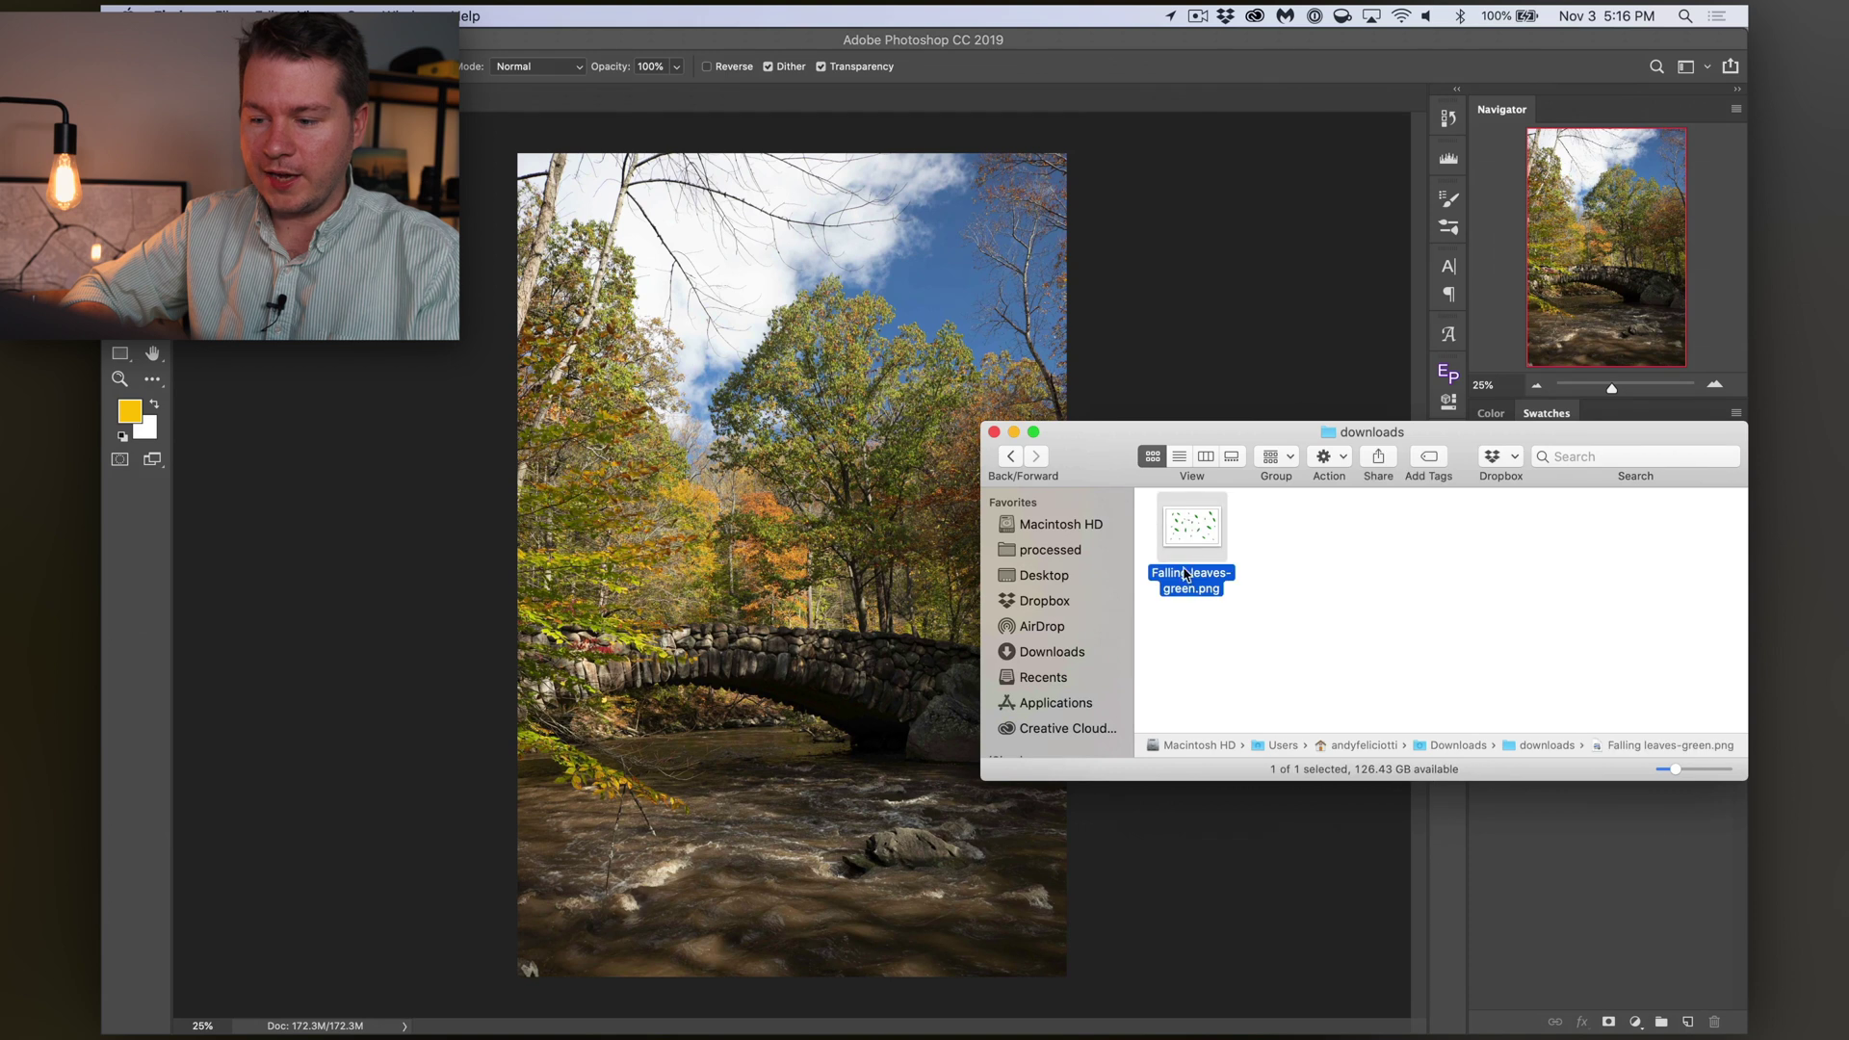
Step: Place Falling leaves-green.png on the photo, rotated -90° and scaled to about 56.59%
drag(1185, 575, 674, 616)
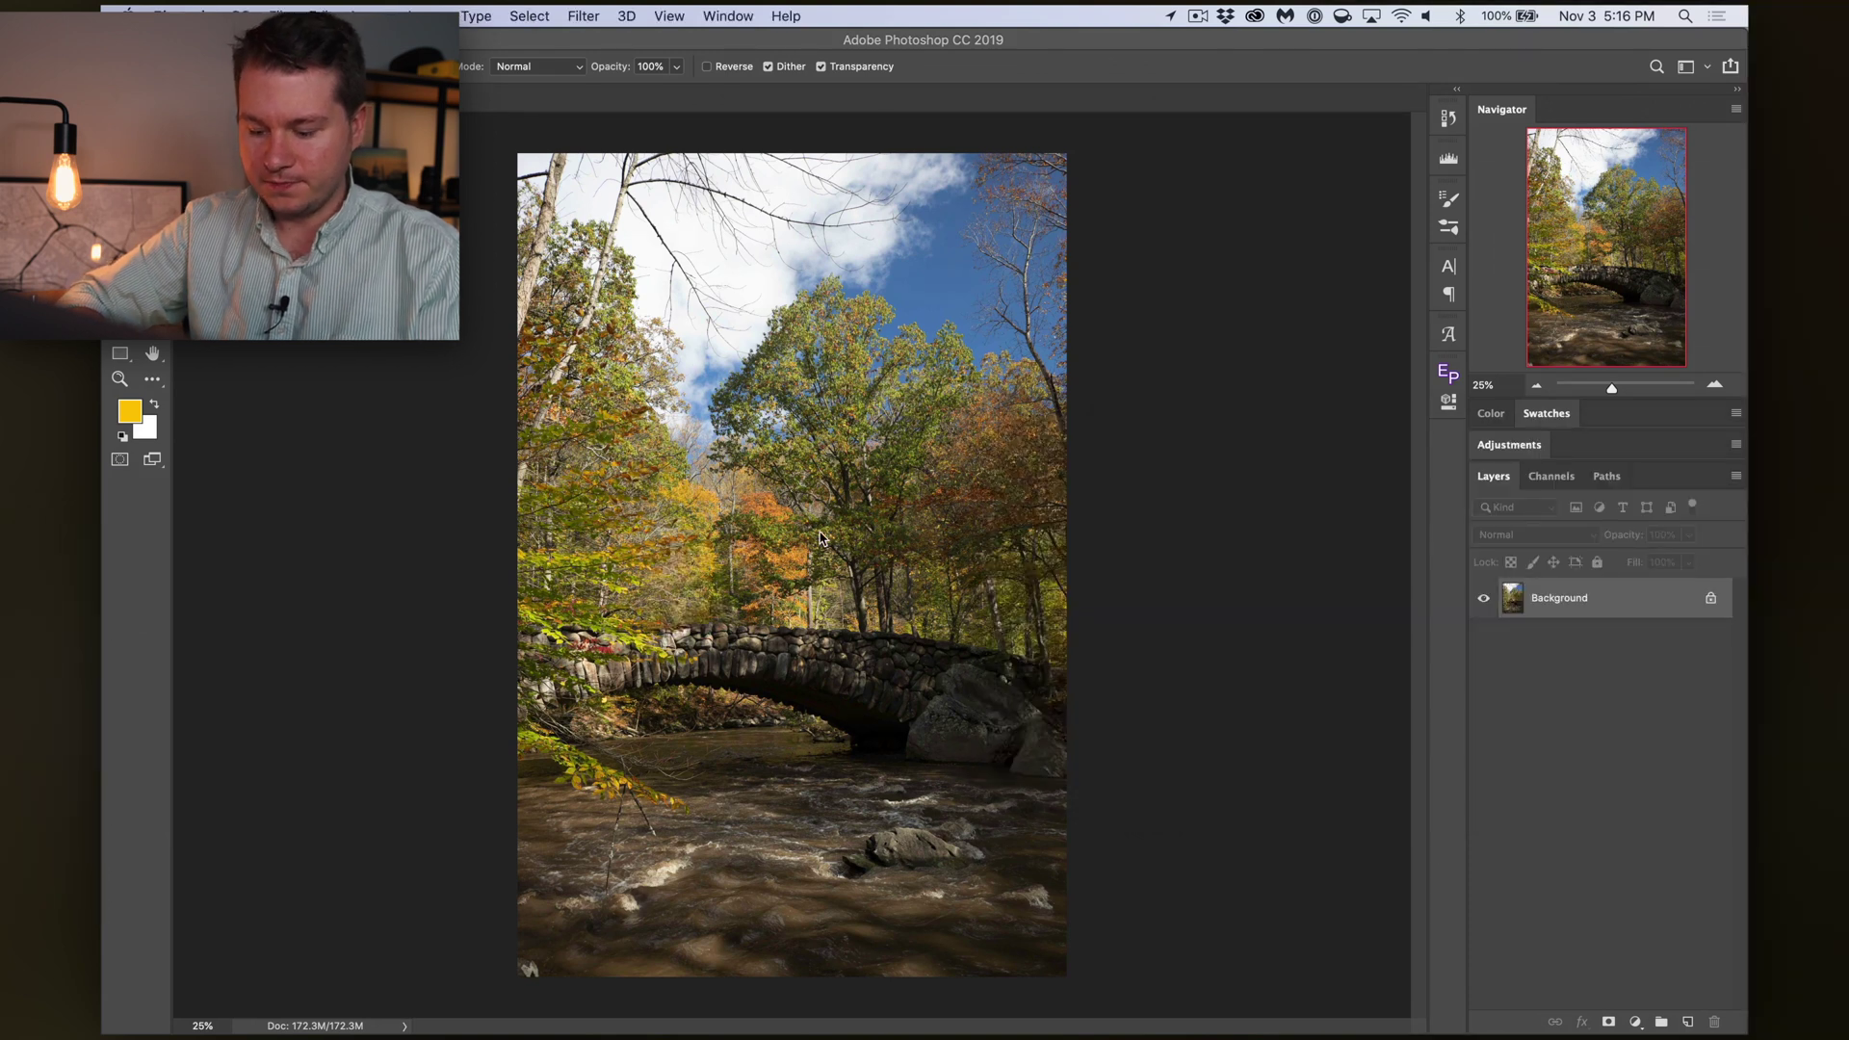
drag(1064, 383, 1297, 202)
drag(935, 160, 479, 216)
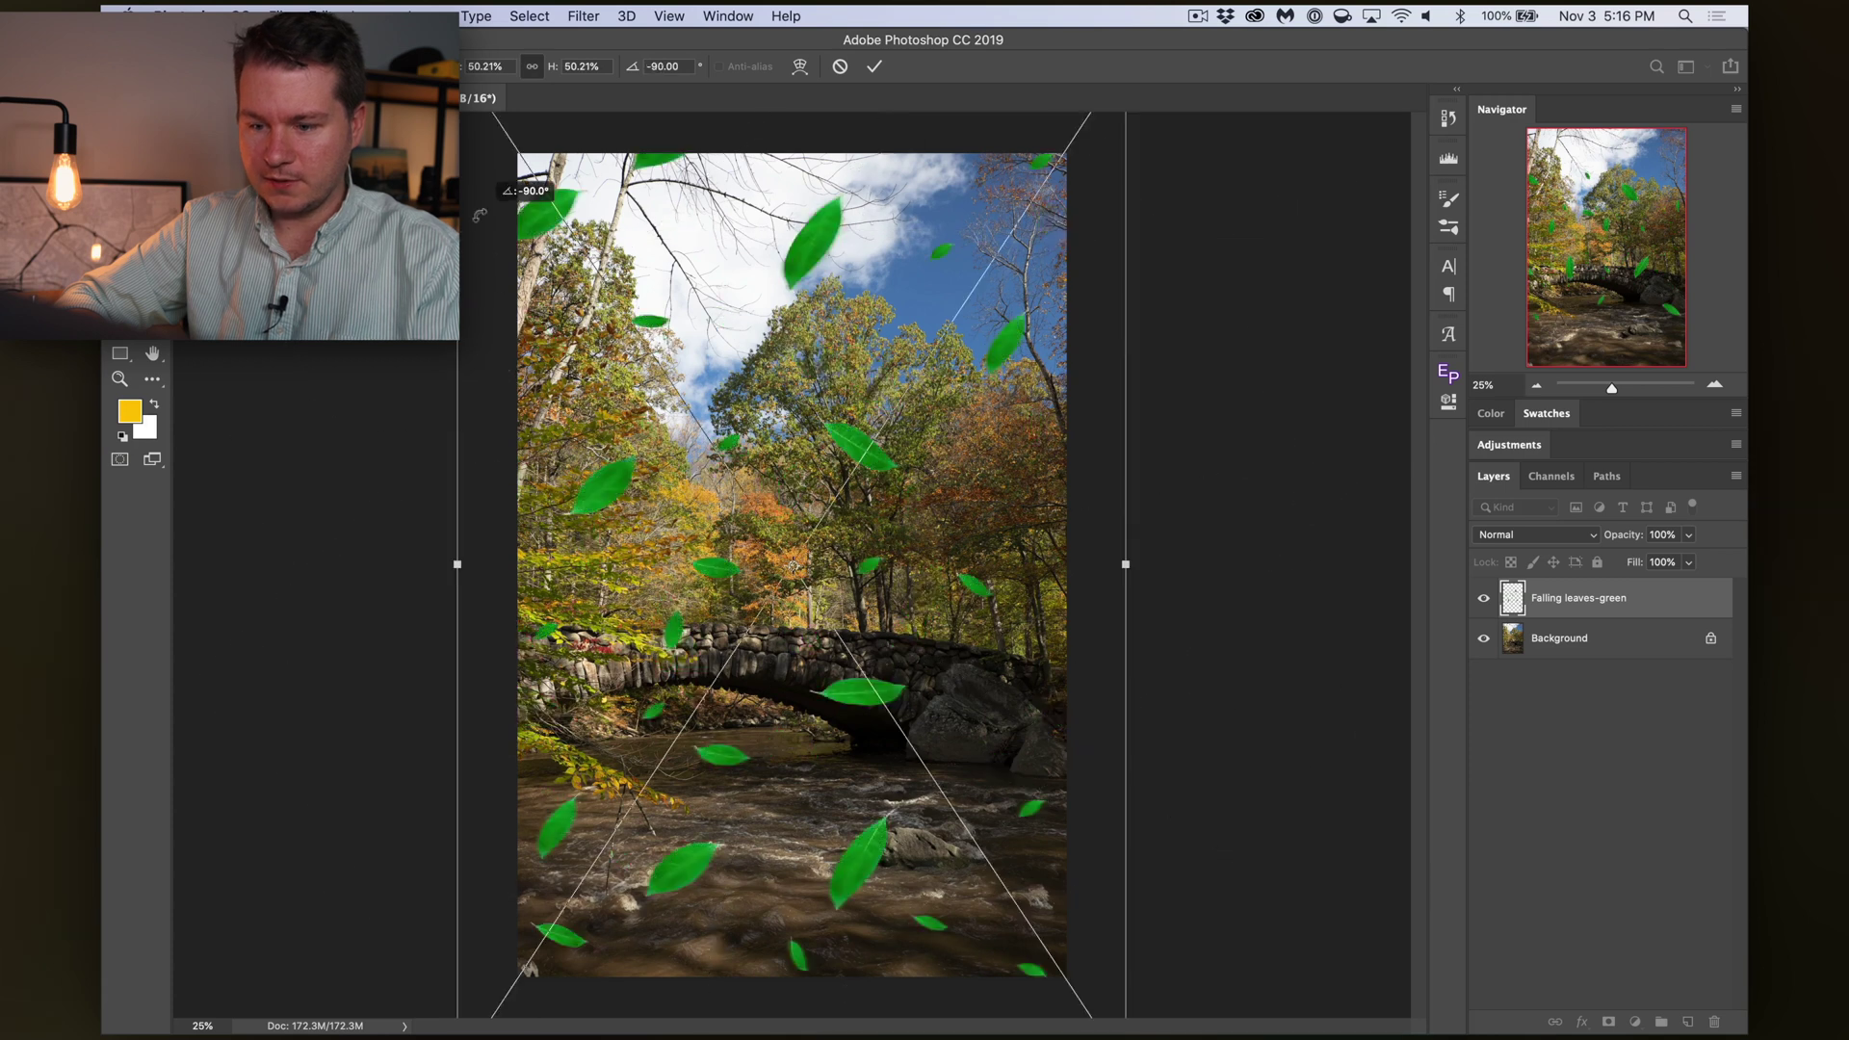
drag(1126, 564, 1168, 565)
key(Return)
key(g)
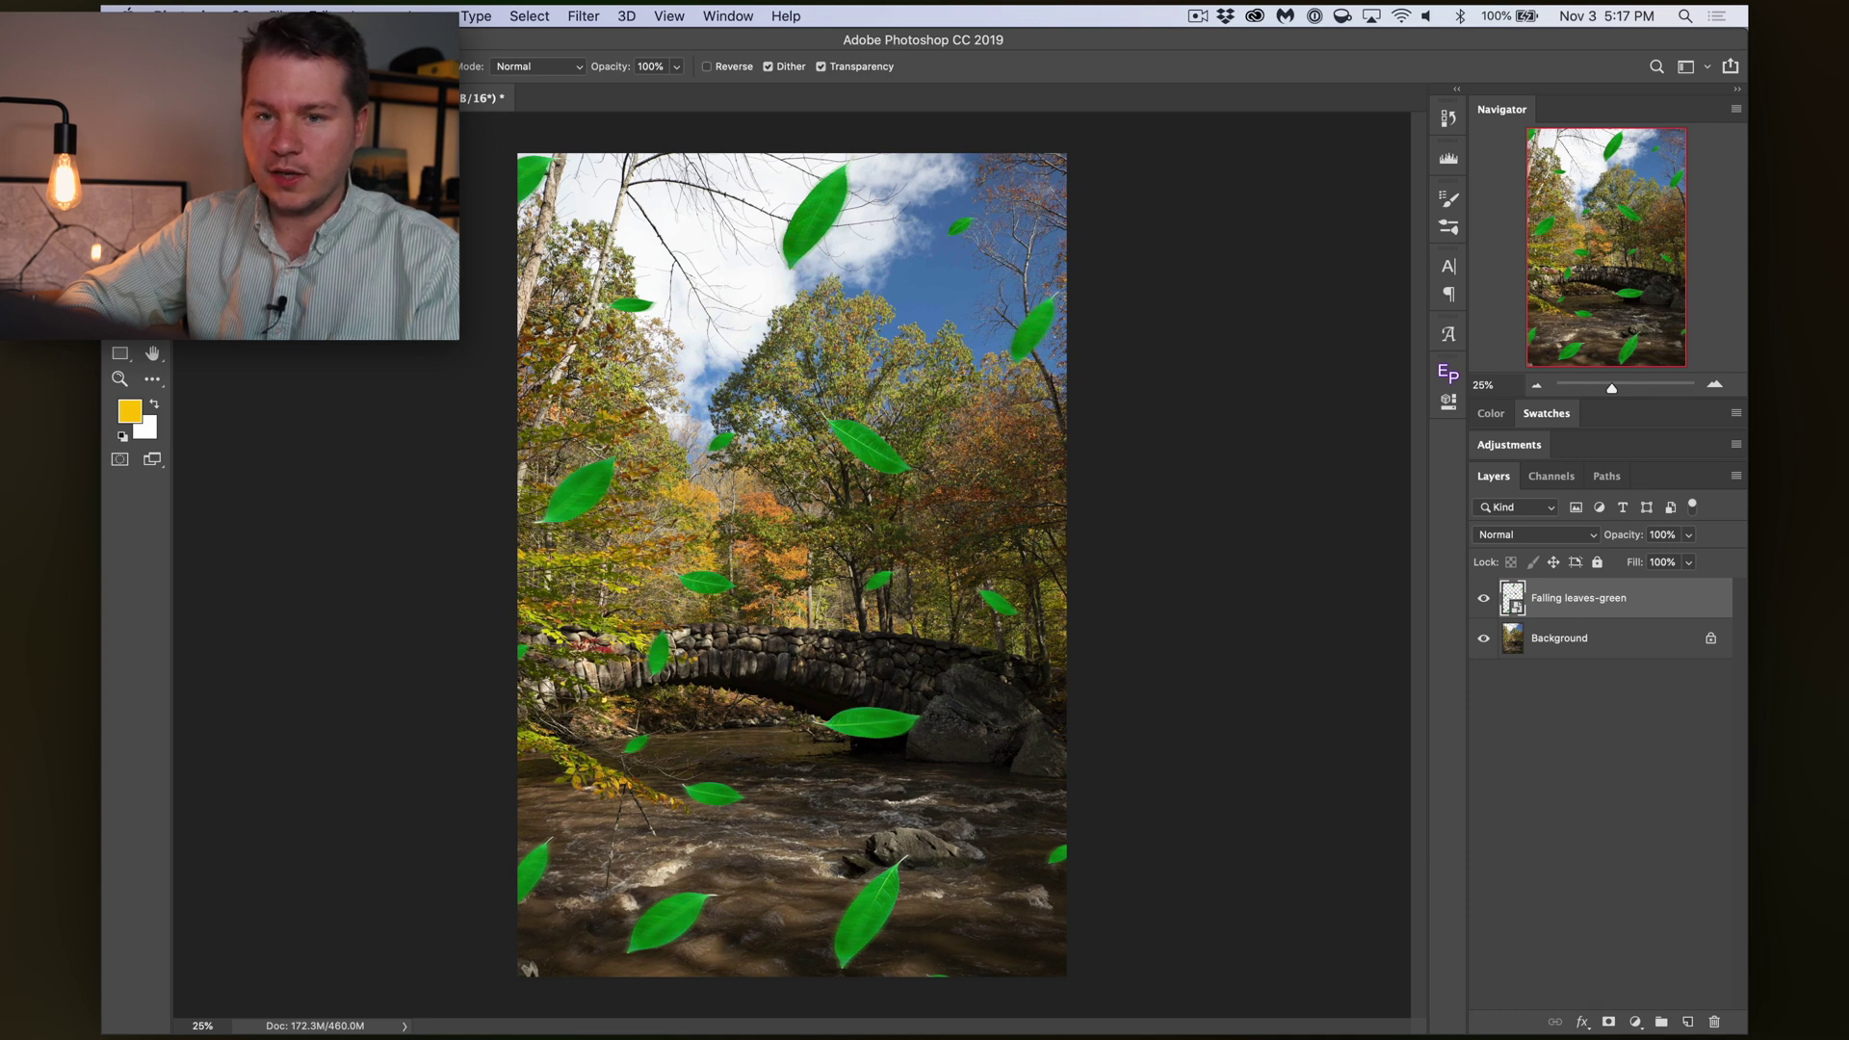
Step: Colorize the leaves with Hue/Saturation, hue about 32 and saturation +50
click(371, 16)
mouse_move(402, 69)
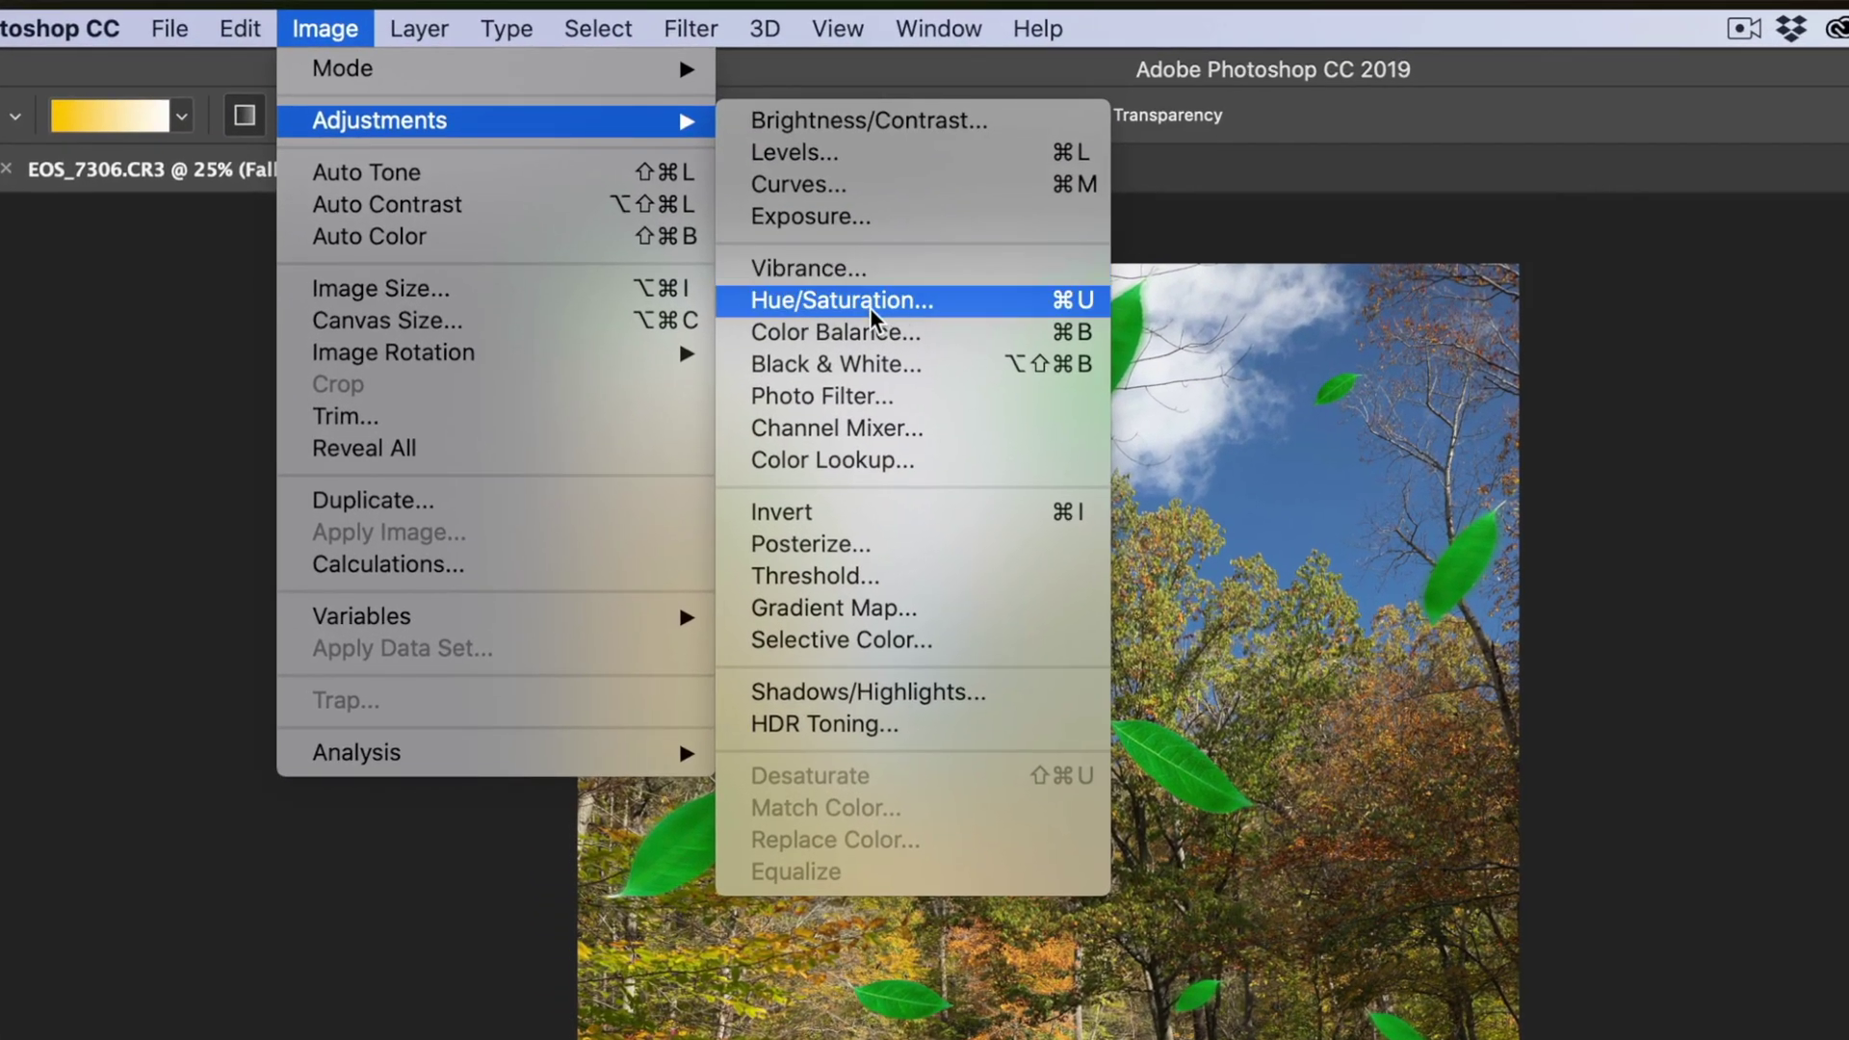
click(871, 304)
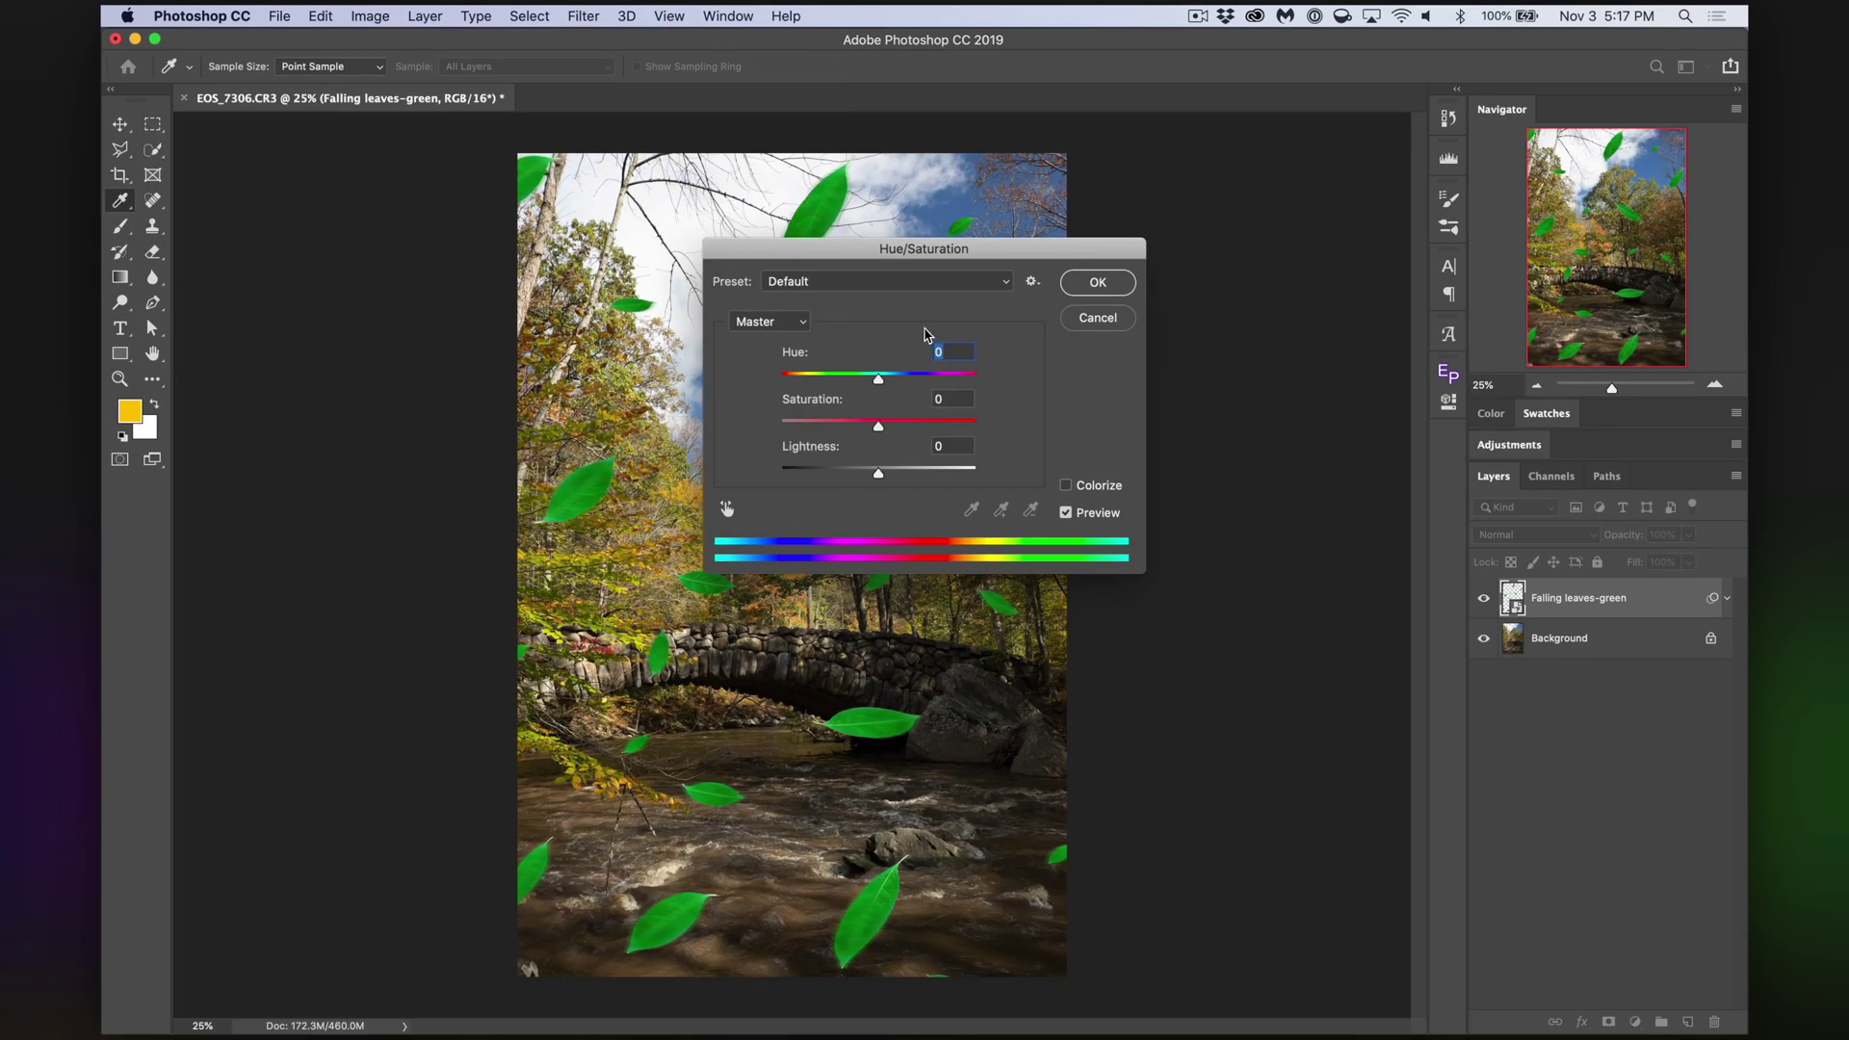
drag(916, 260, 1315, 241)
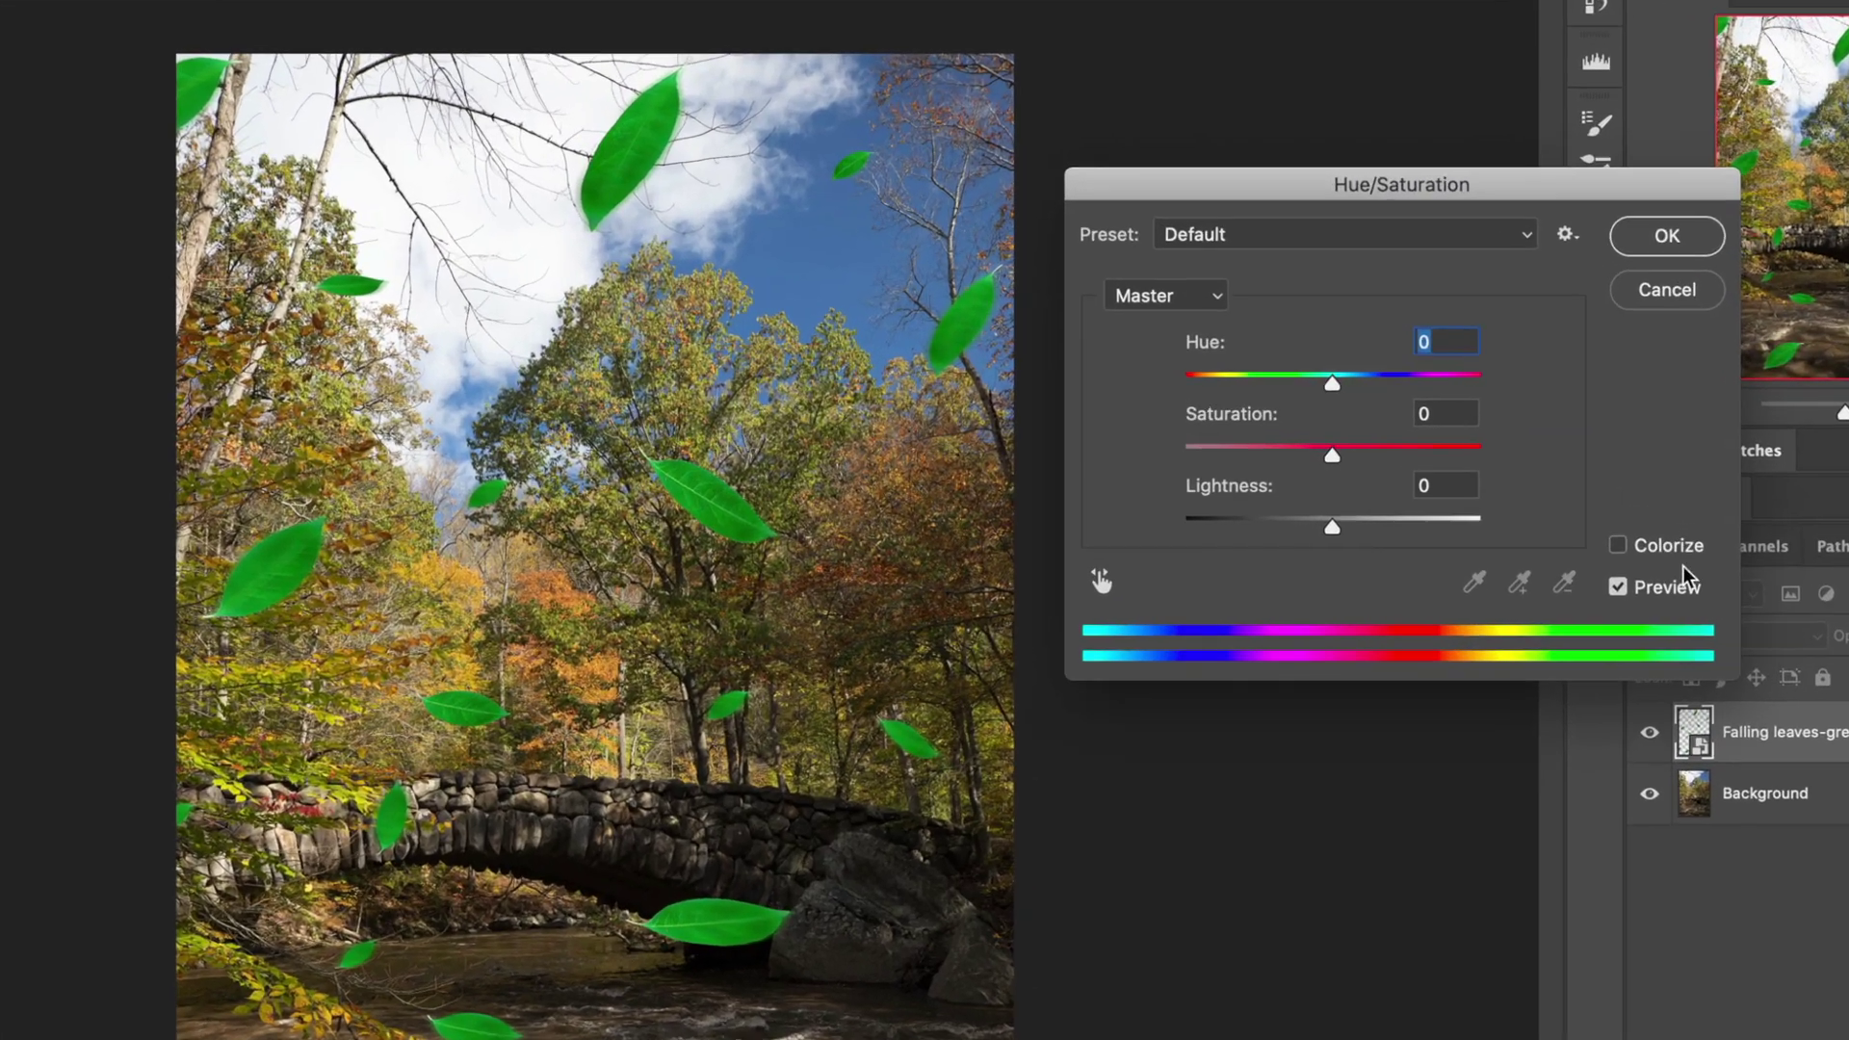
click(1493, 468)
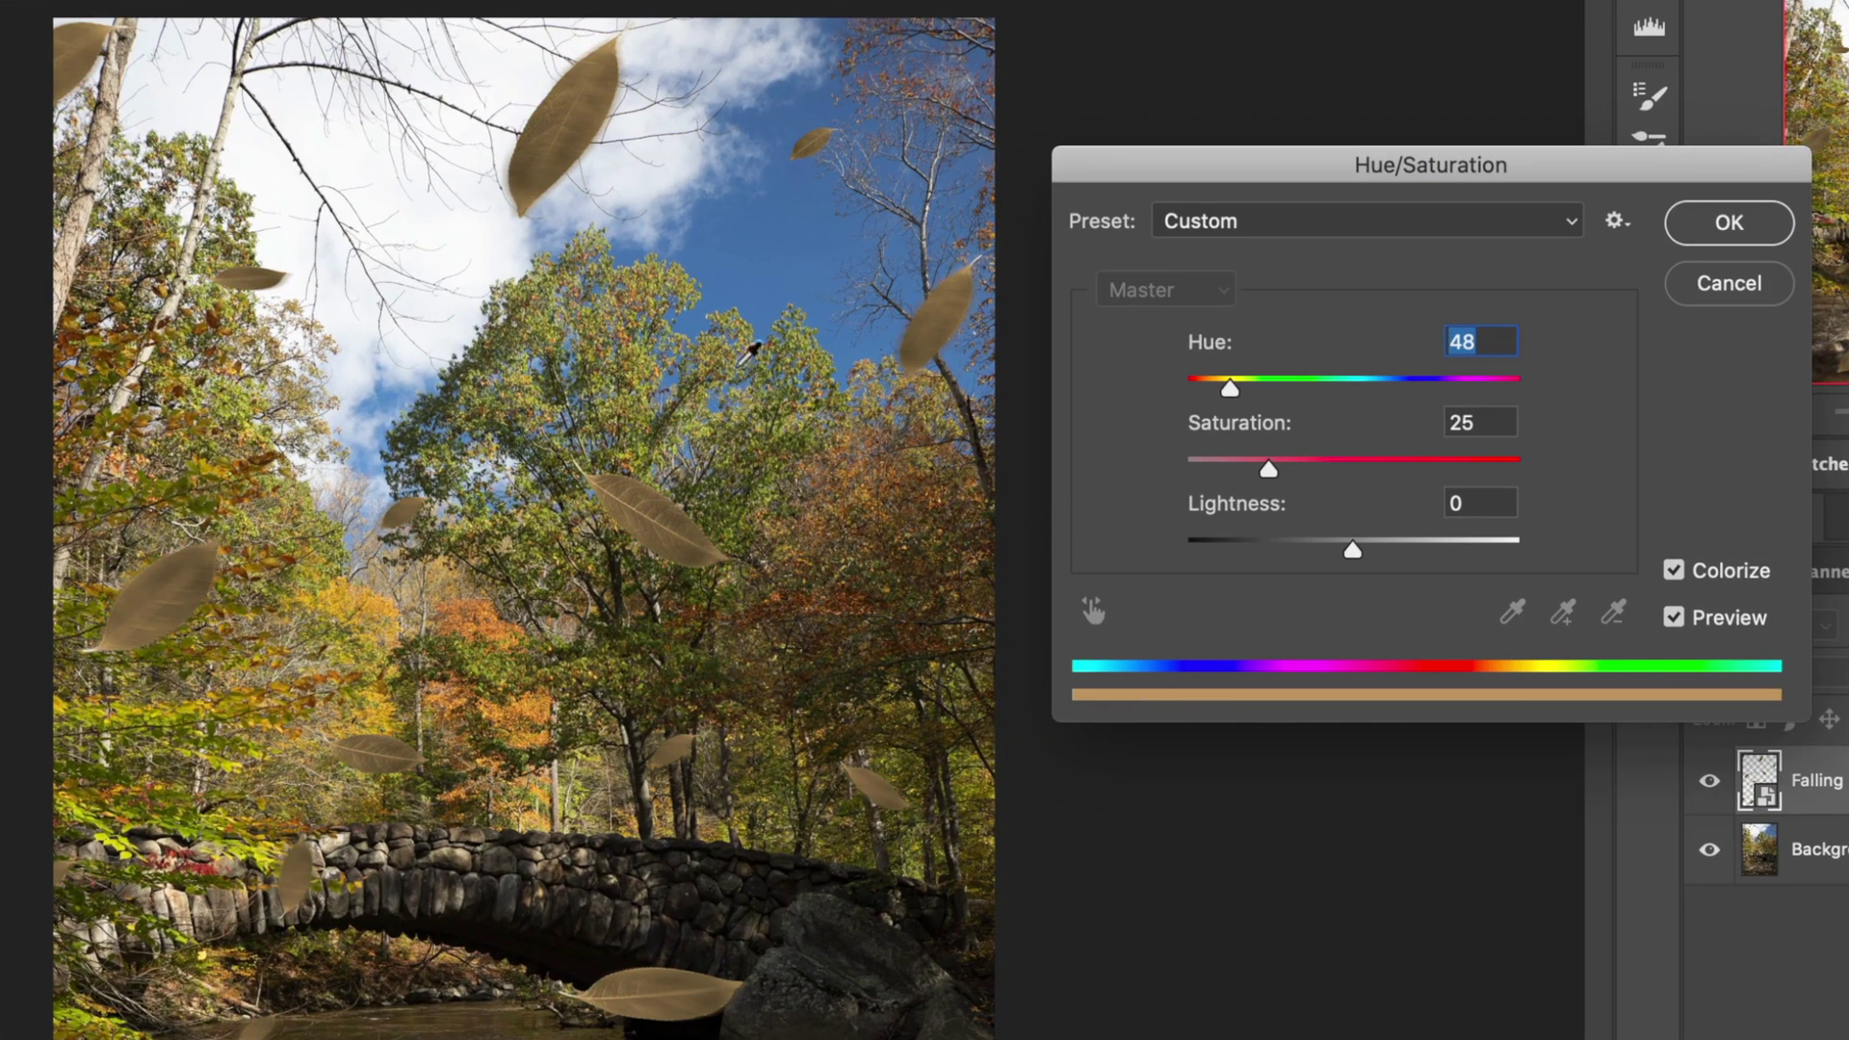
drag(1217, 389, 1203, 389)
drag(1268, 470, 1359, 470)
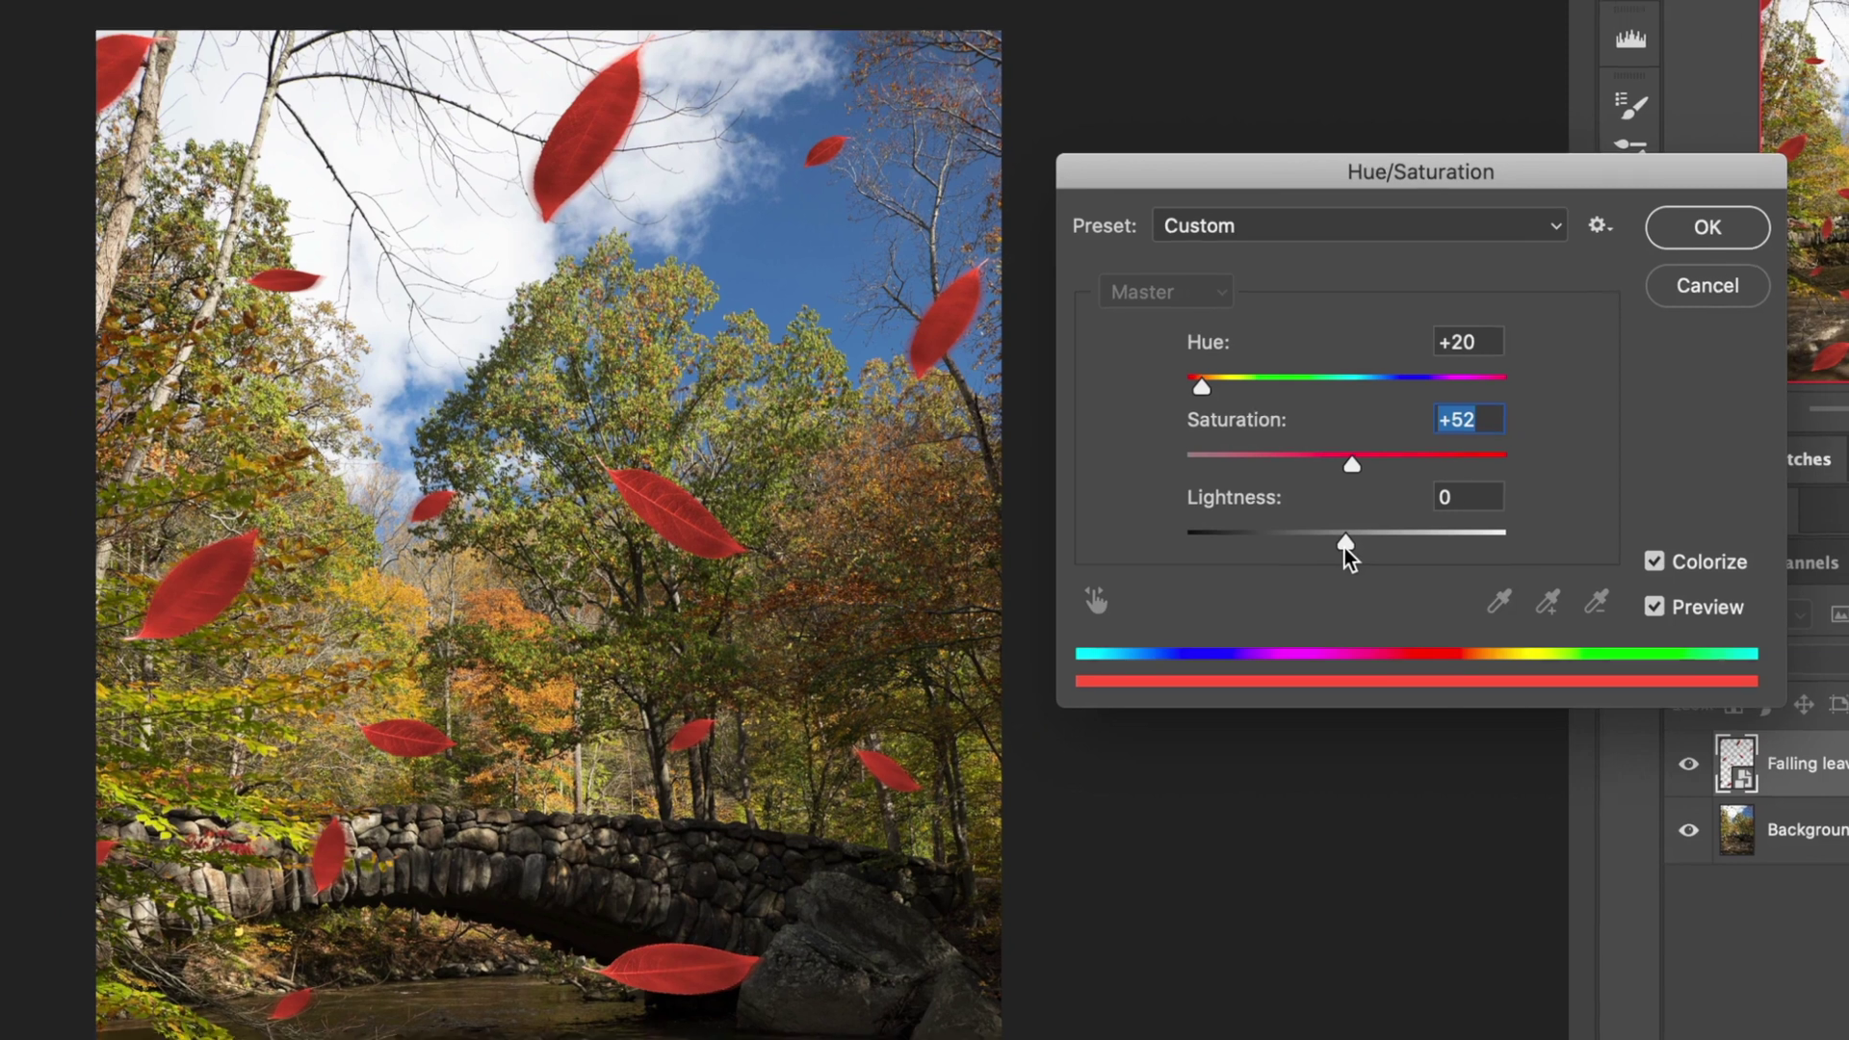
drag(1359, 470, 1356, 470)
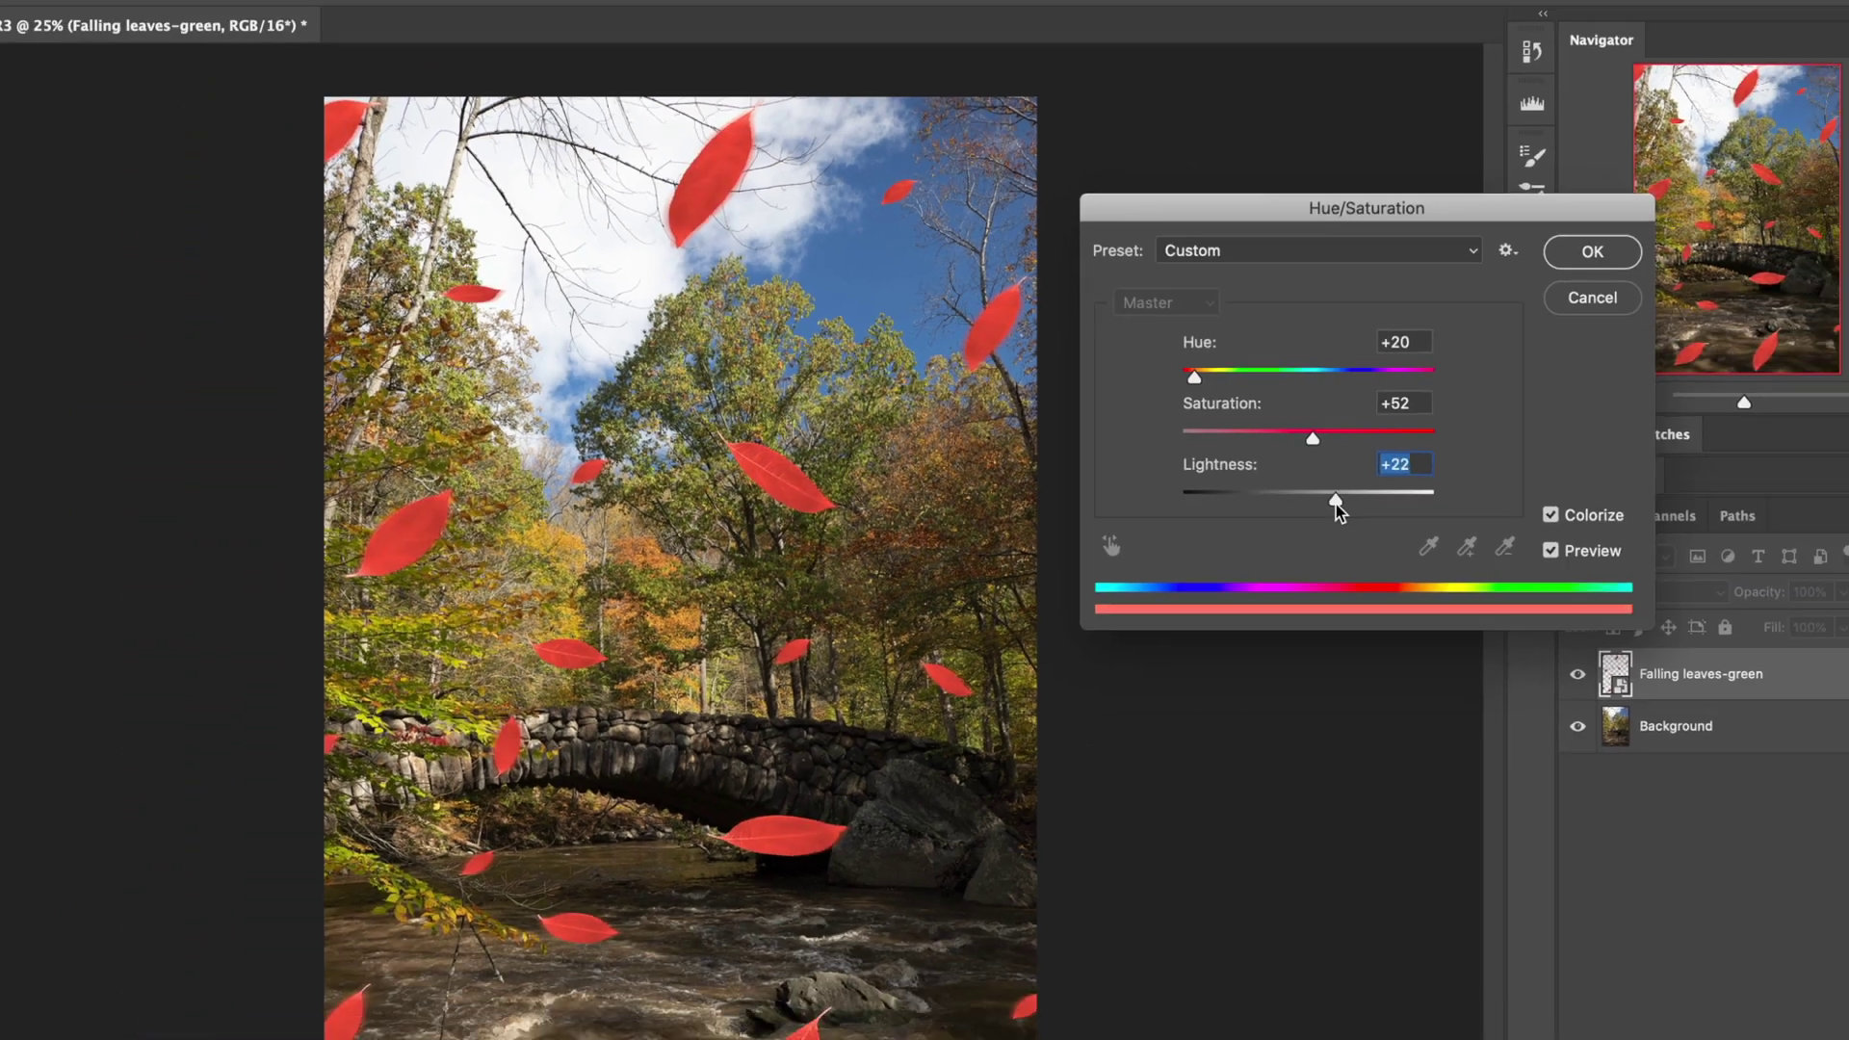
drag(1203, 389, 1199, 375)
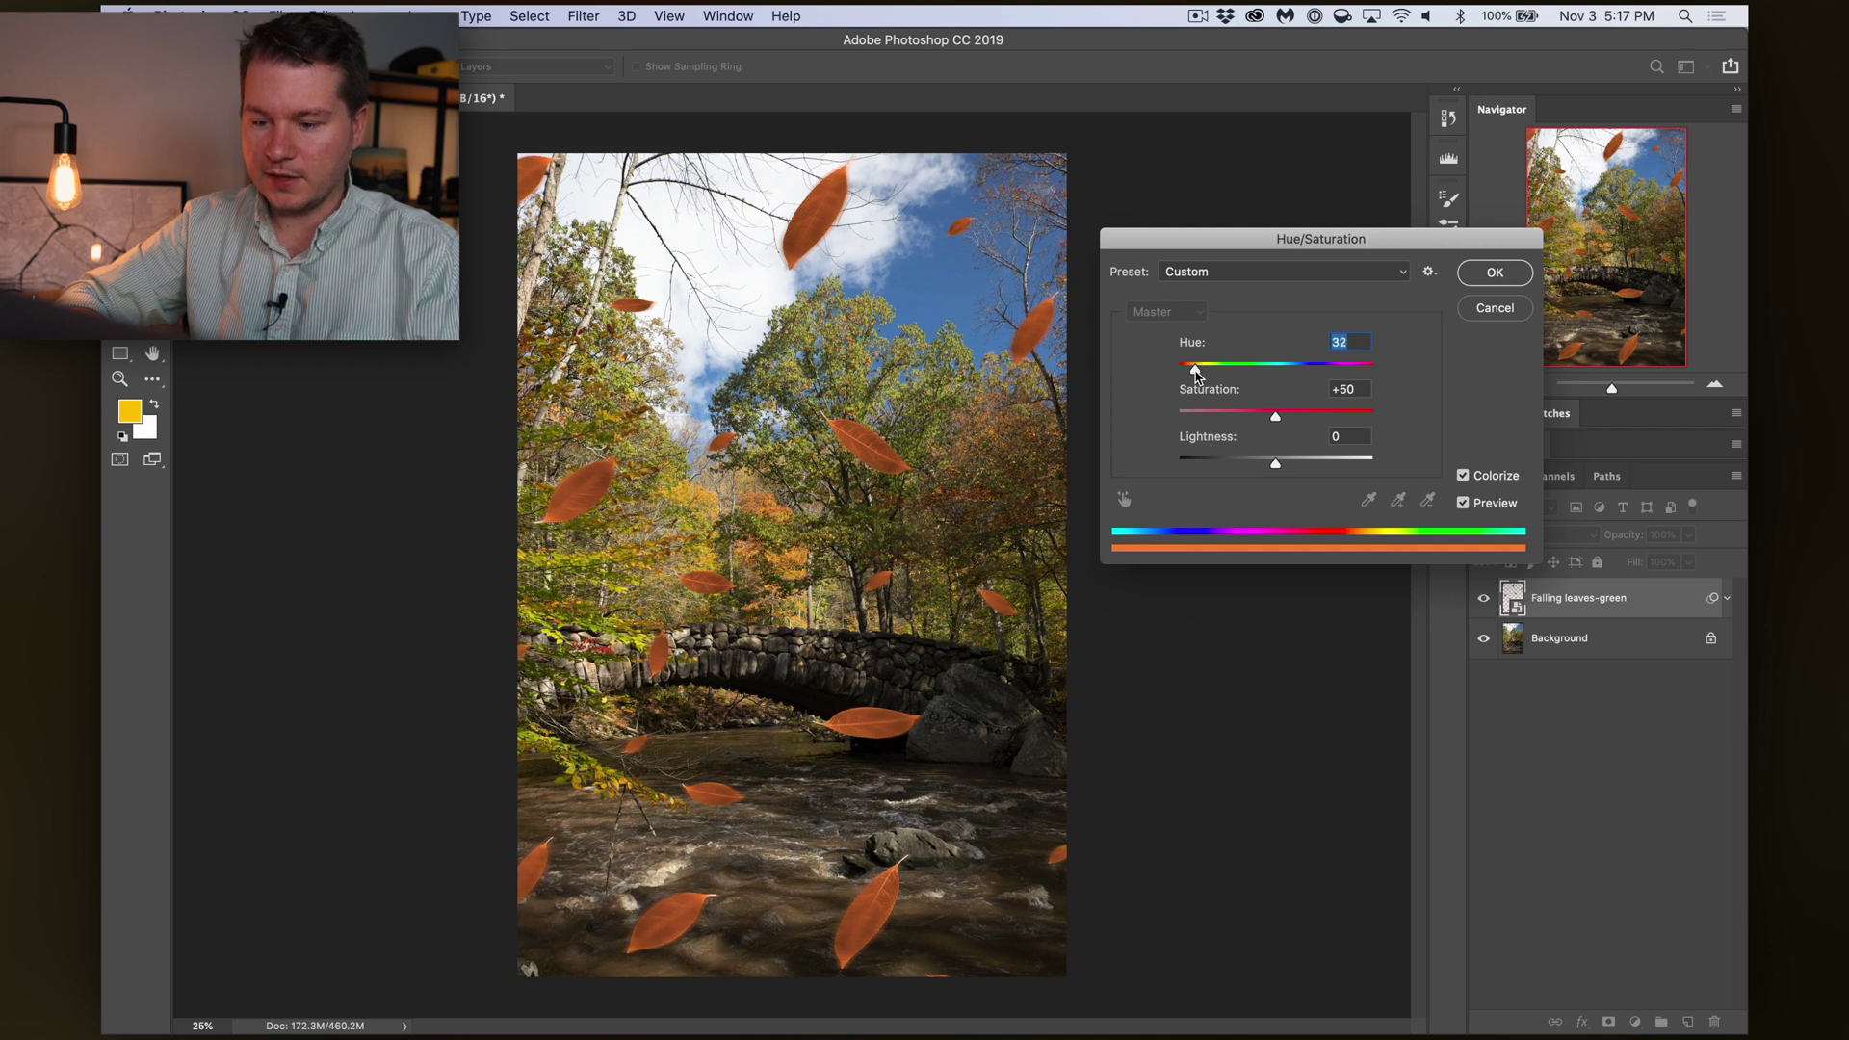
click(1495, 276)
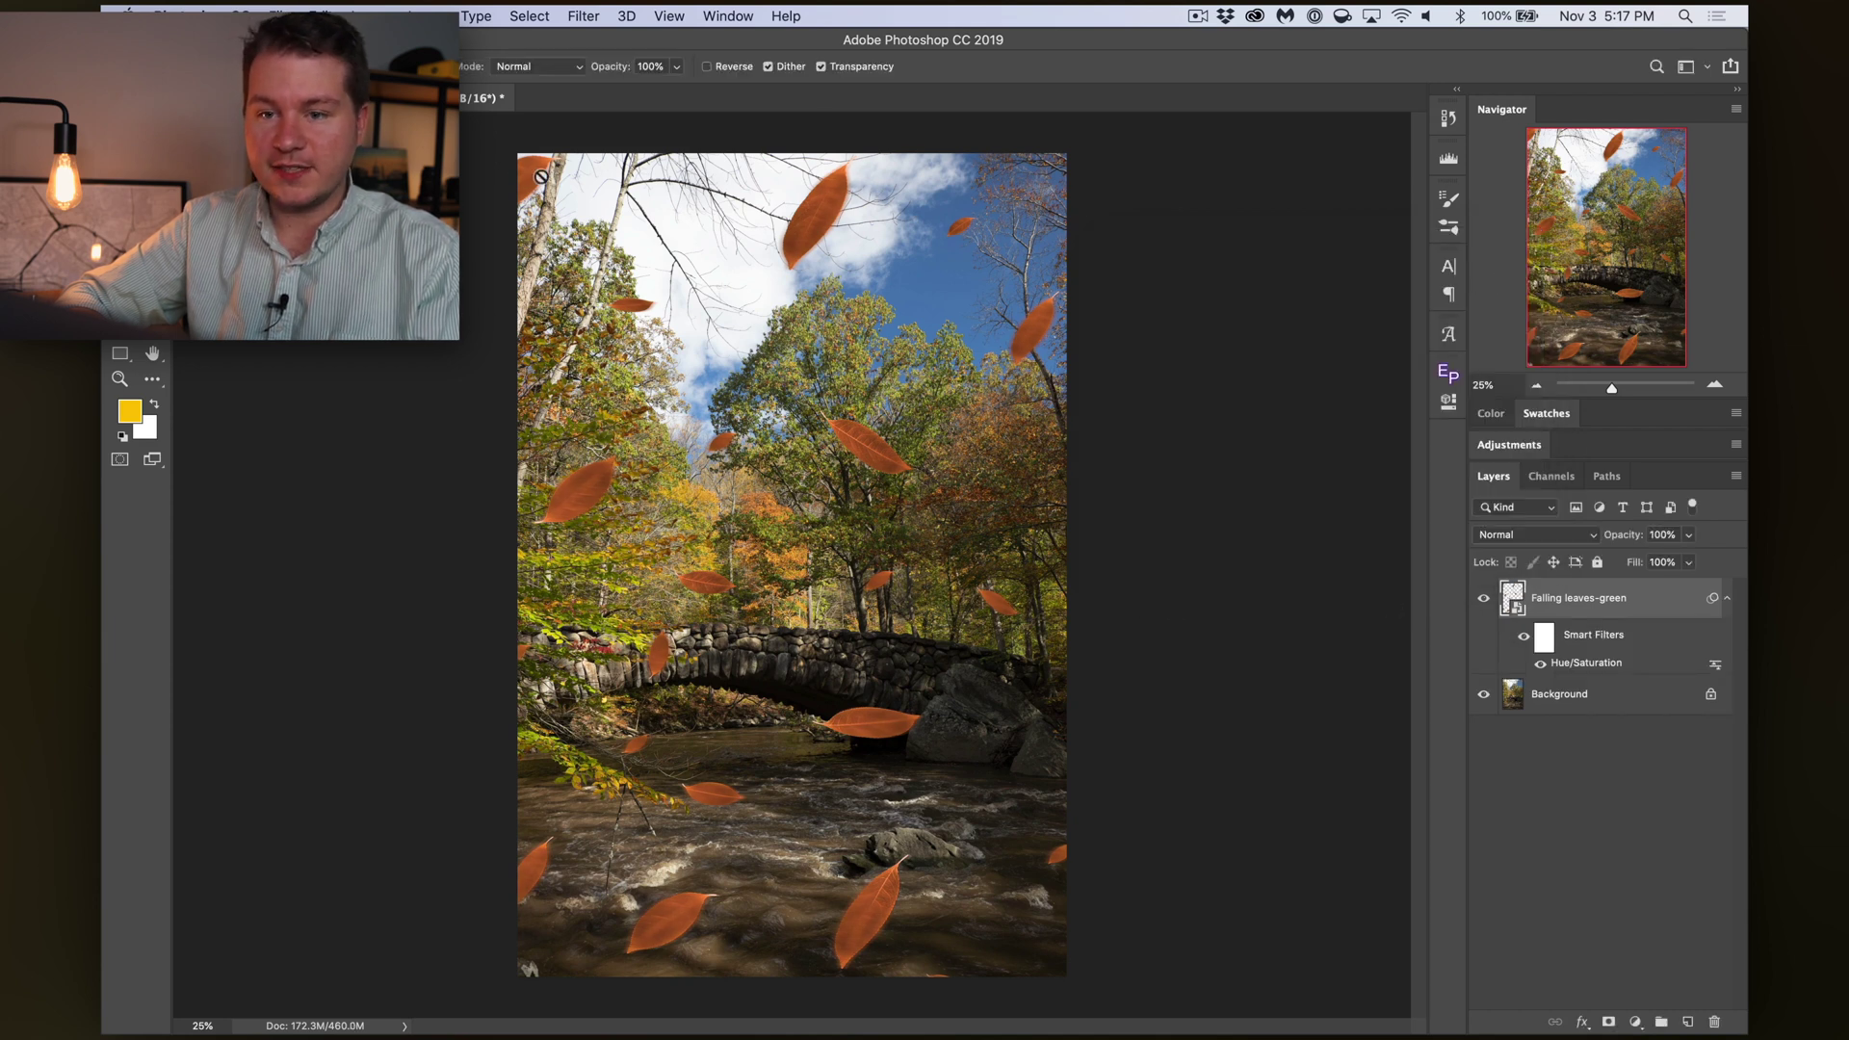
Step: Apply a Gaussian Blur of about 61.9 pixels to the orange leaves layer
click(586, 14)
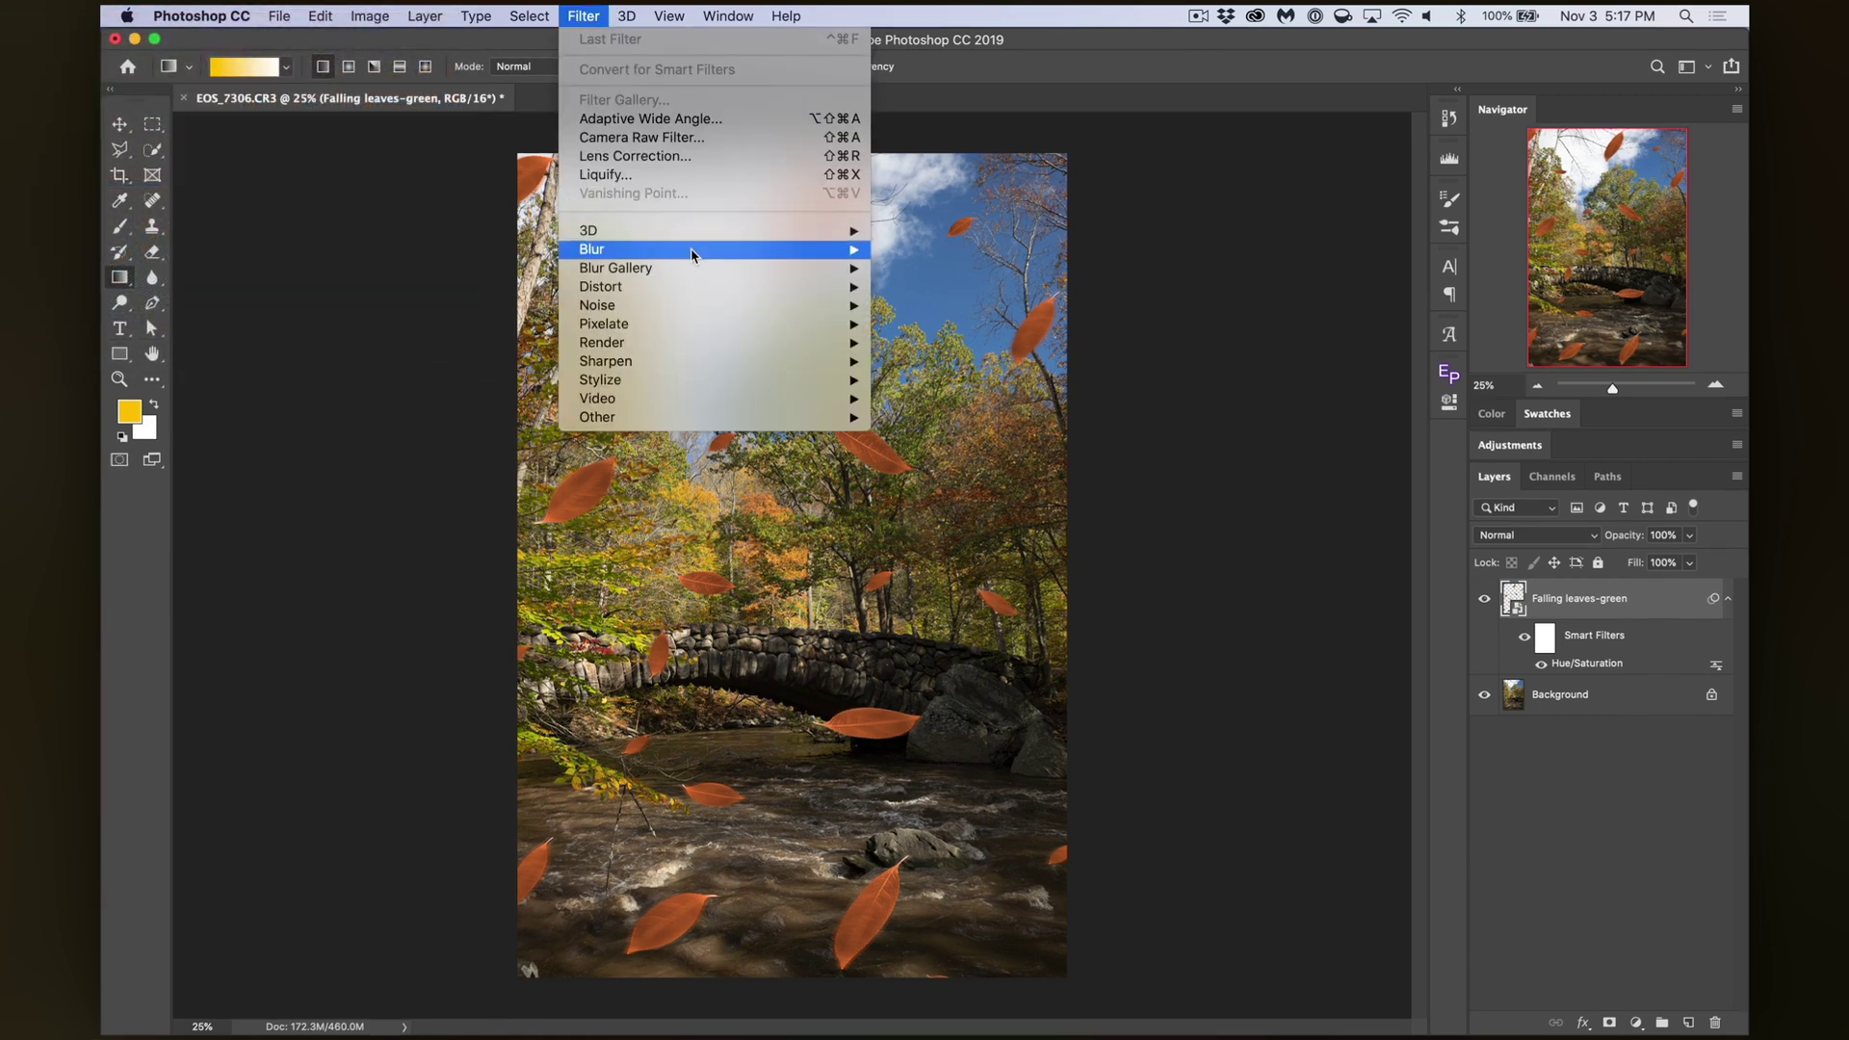
mouse_move(674, 248)
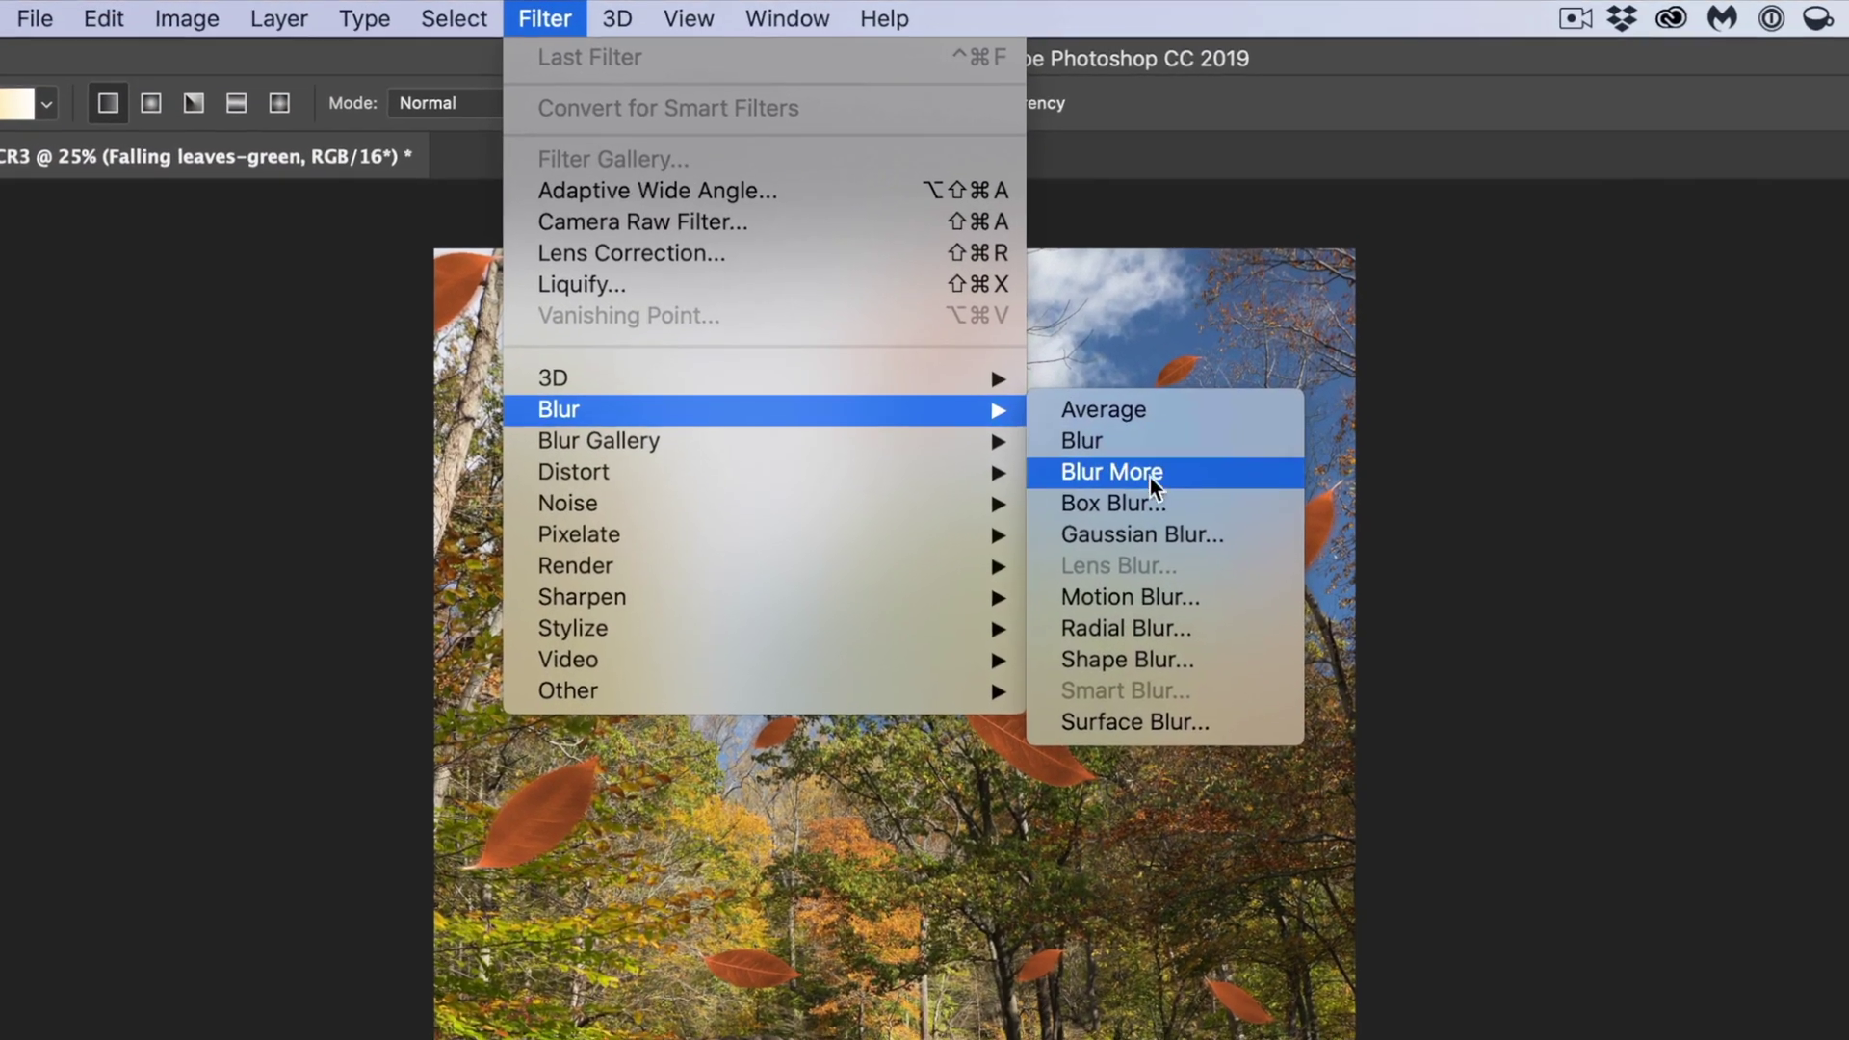
click(1161, 536)
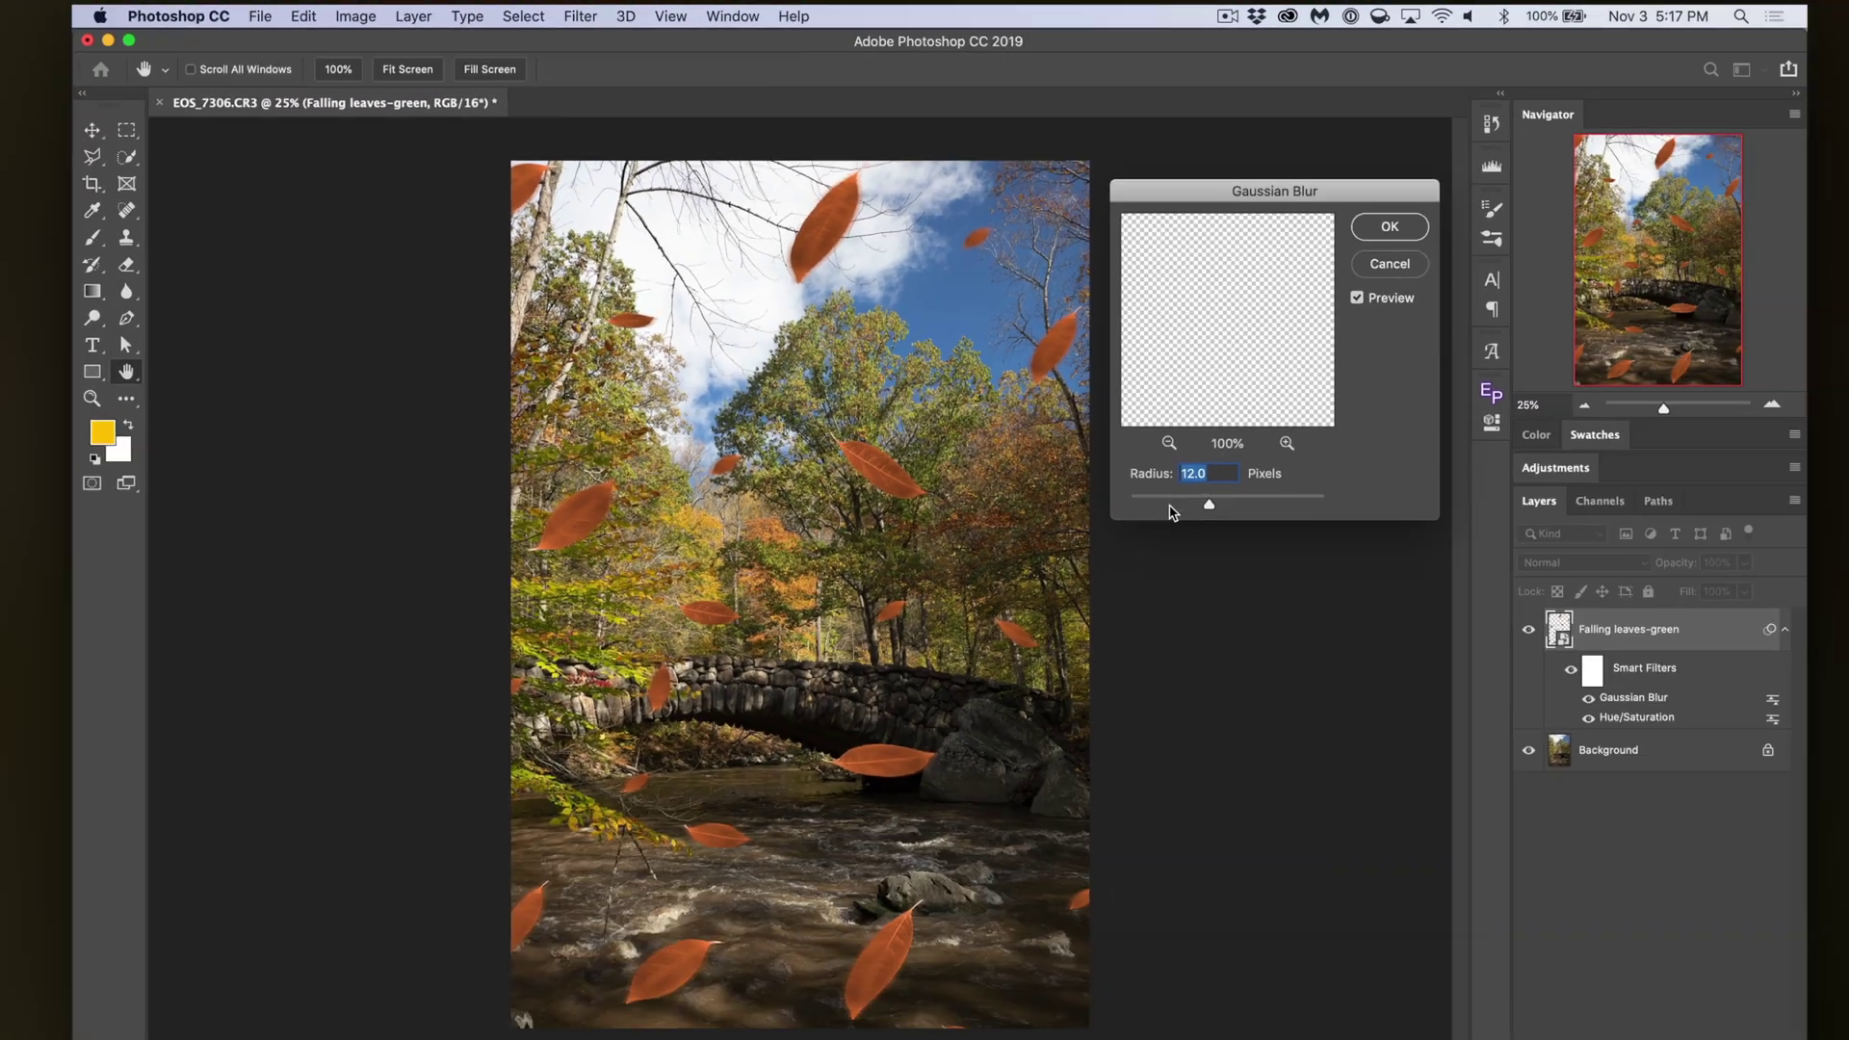
drag(1209, 503, 1154, 478)
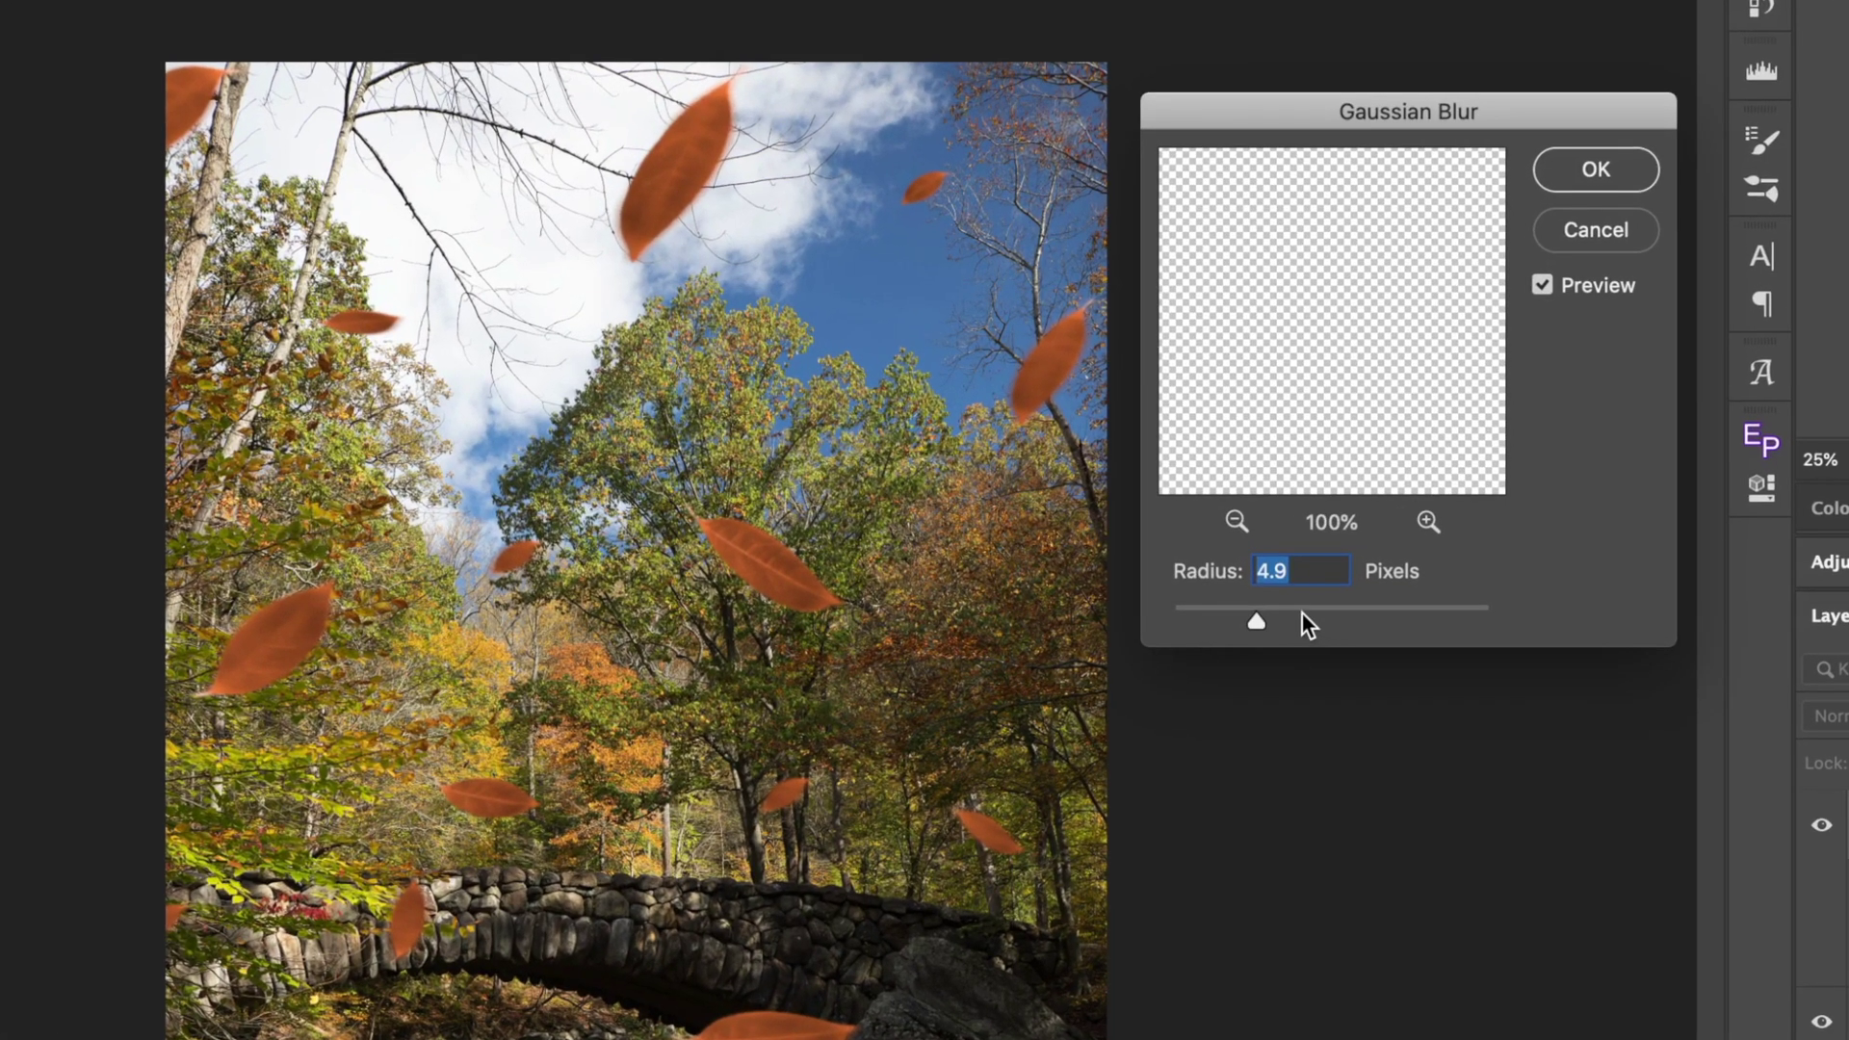
click(1302, 615)
click(1343, 617)
click(1368, 614)
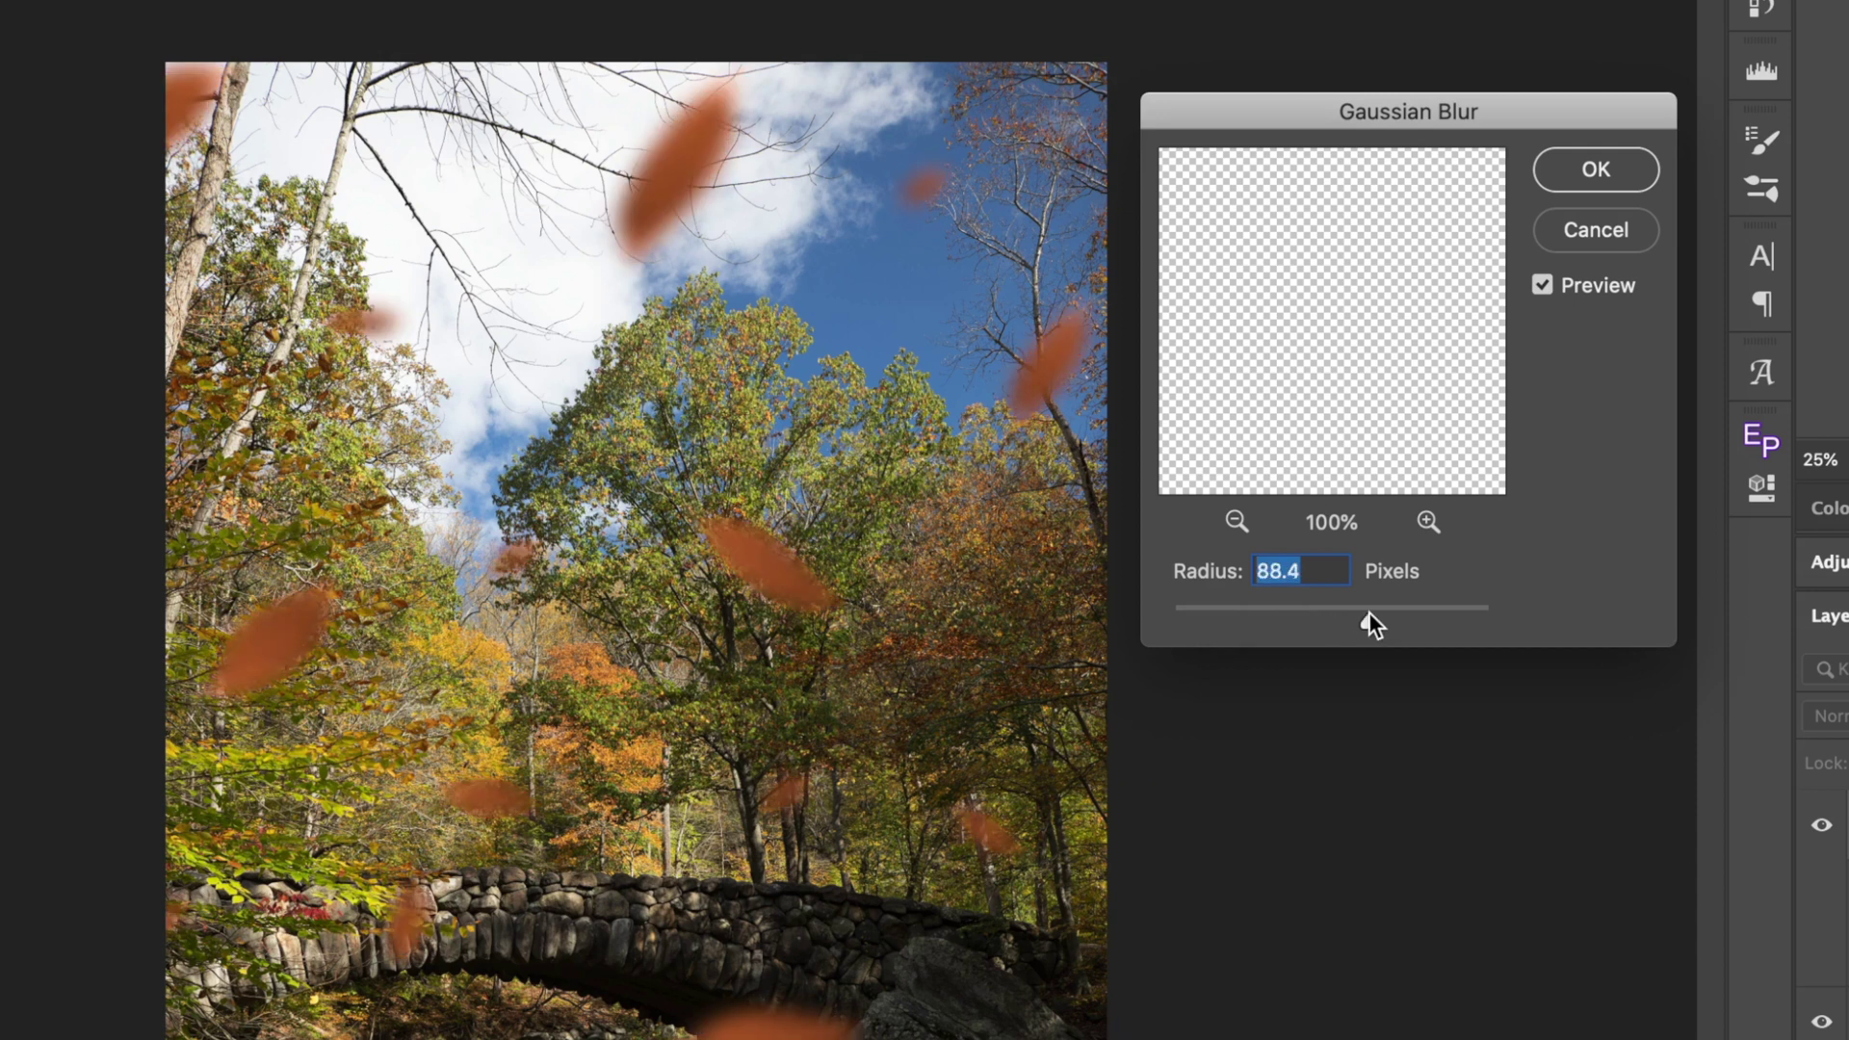
click(1348, 615)
click(1358, 616)
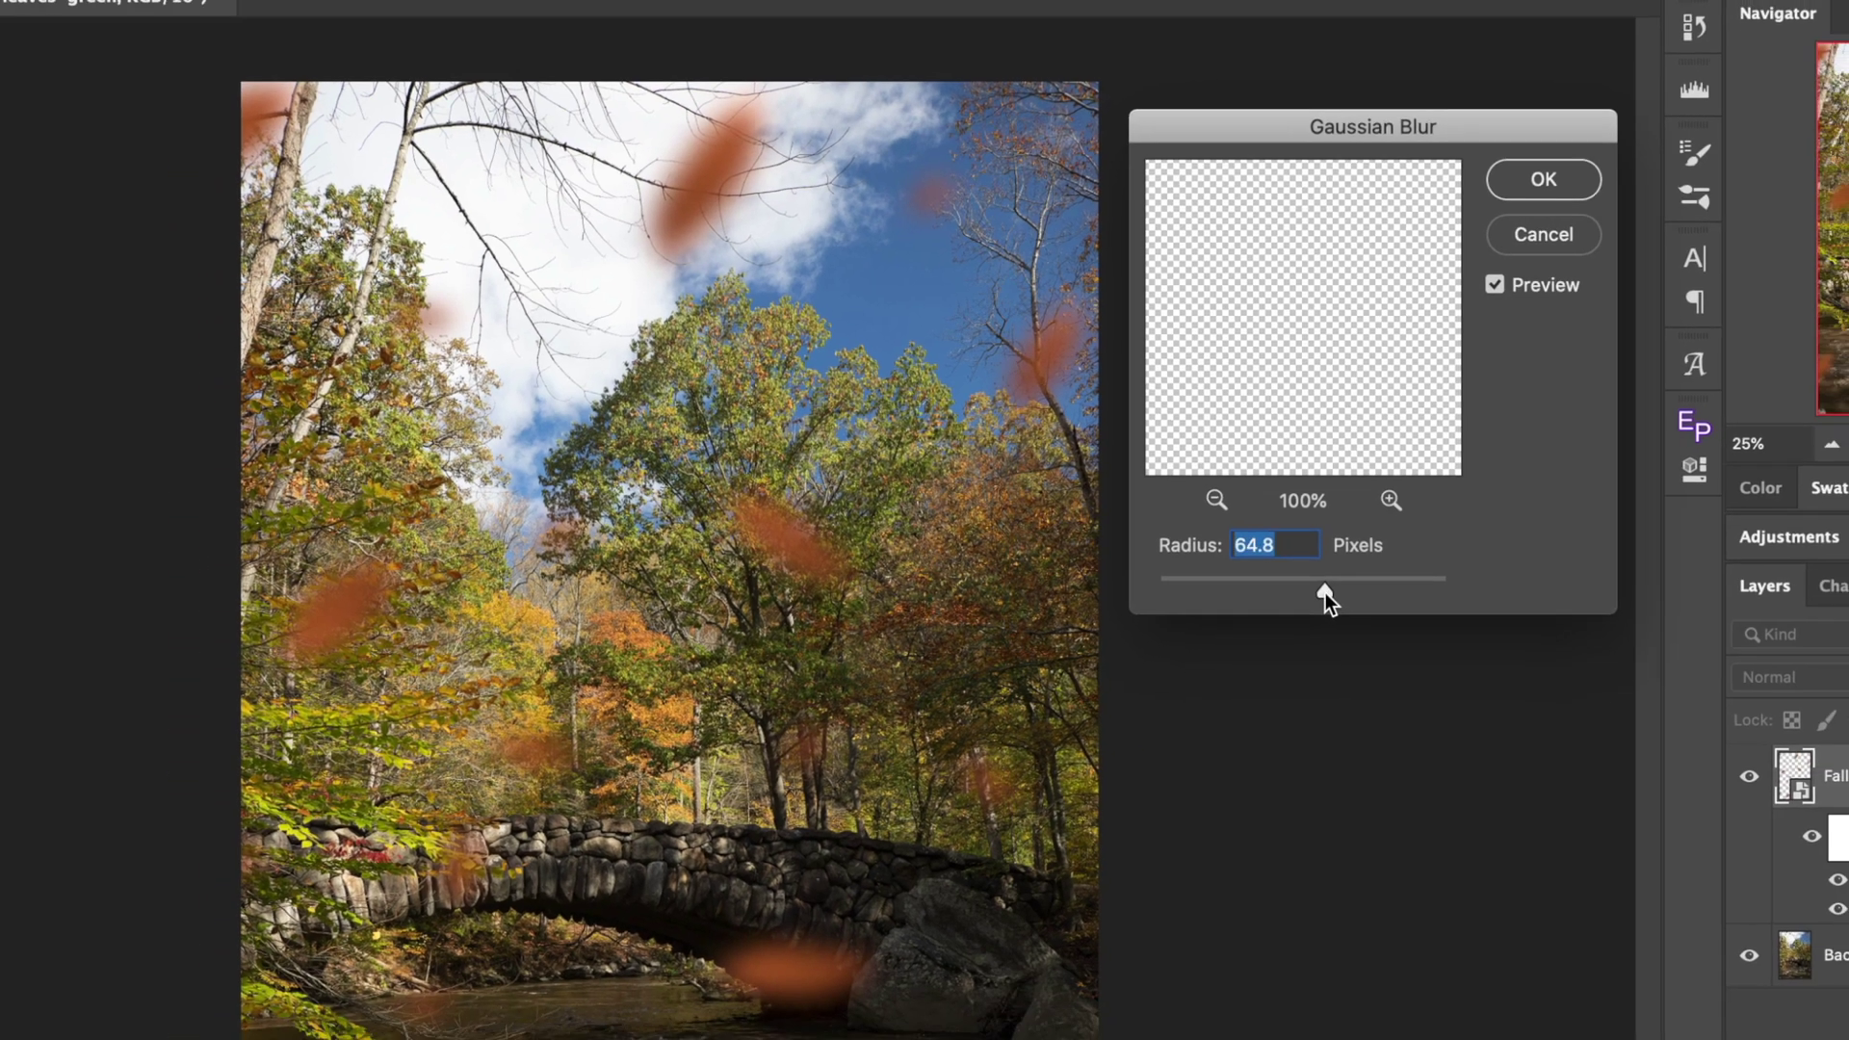
click(1324, 595)
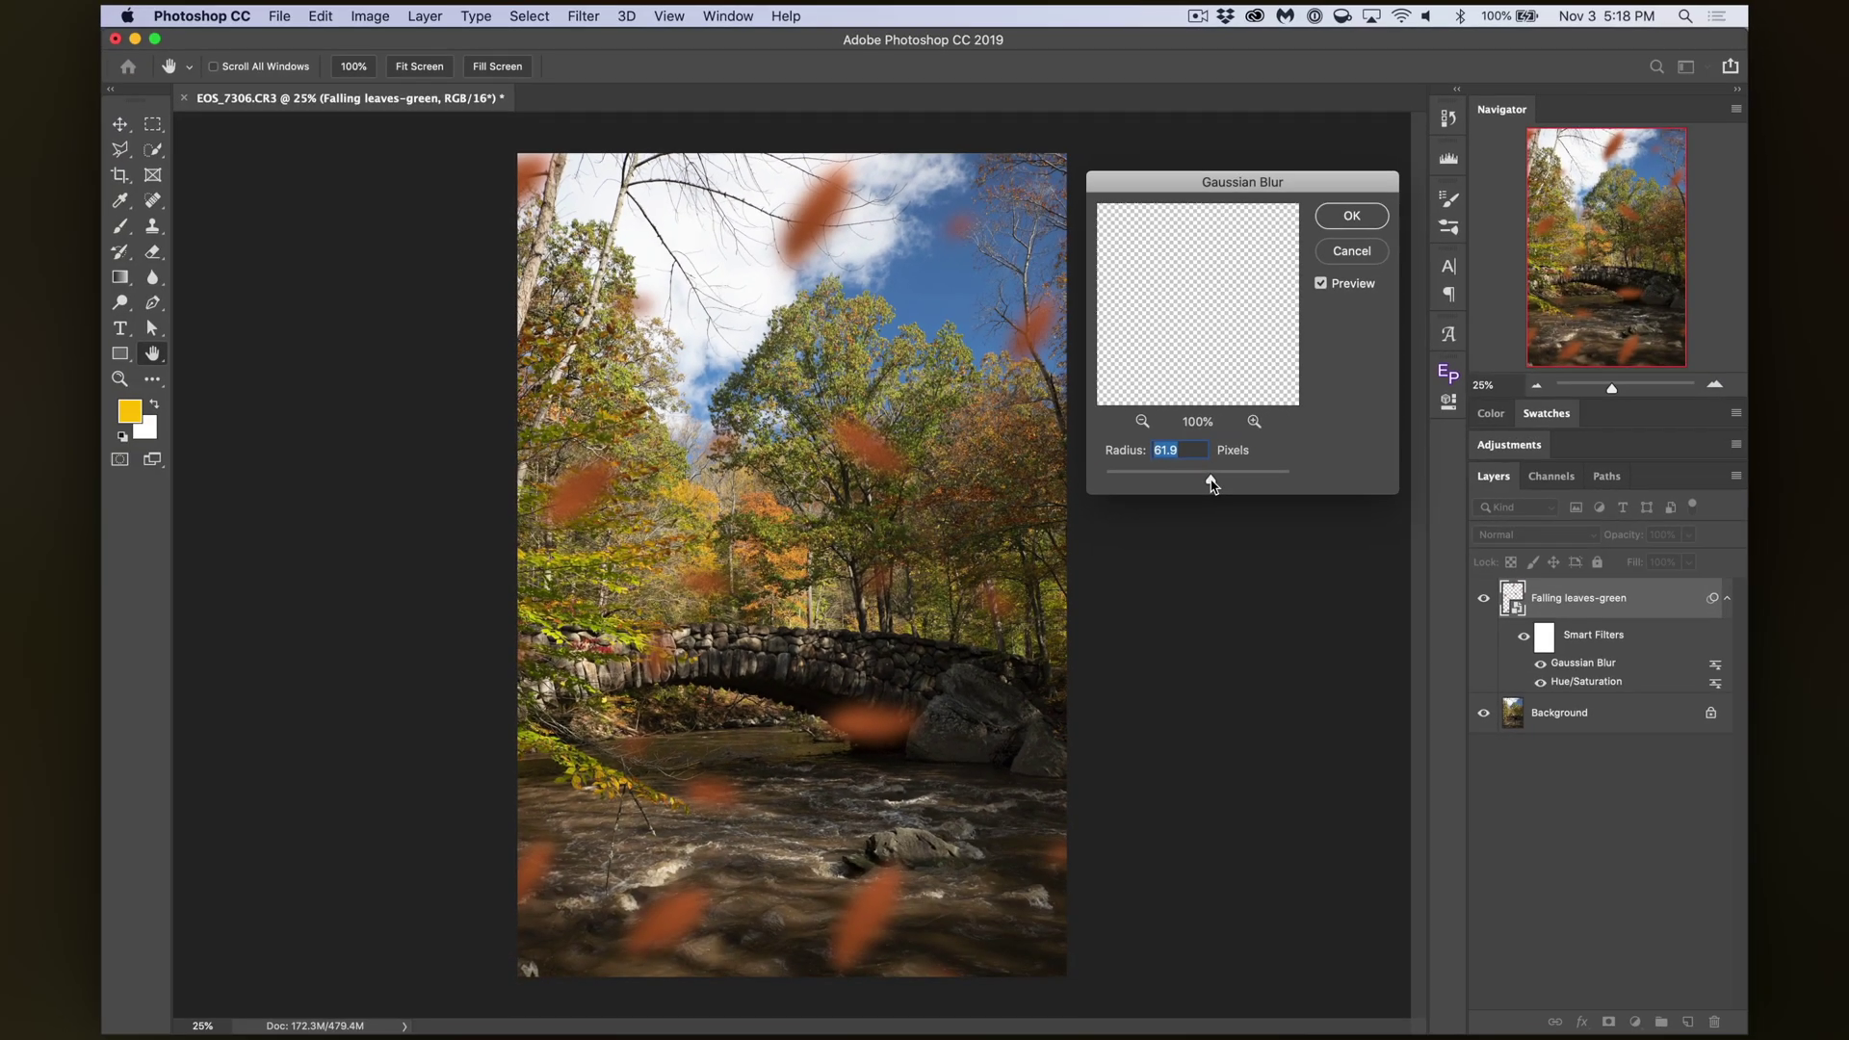
click(1339, 215)
Step: Toggle the leaf layer's smart filters off and back on to compare
key(g)
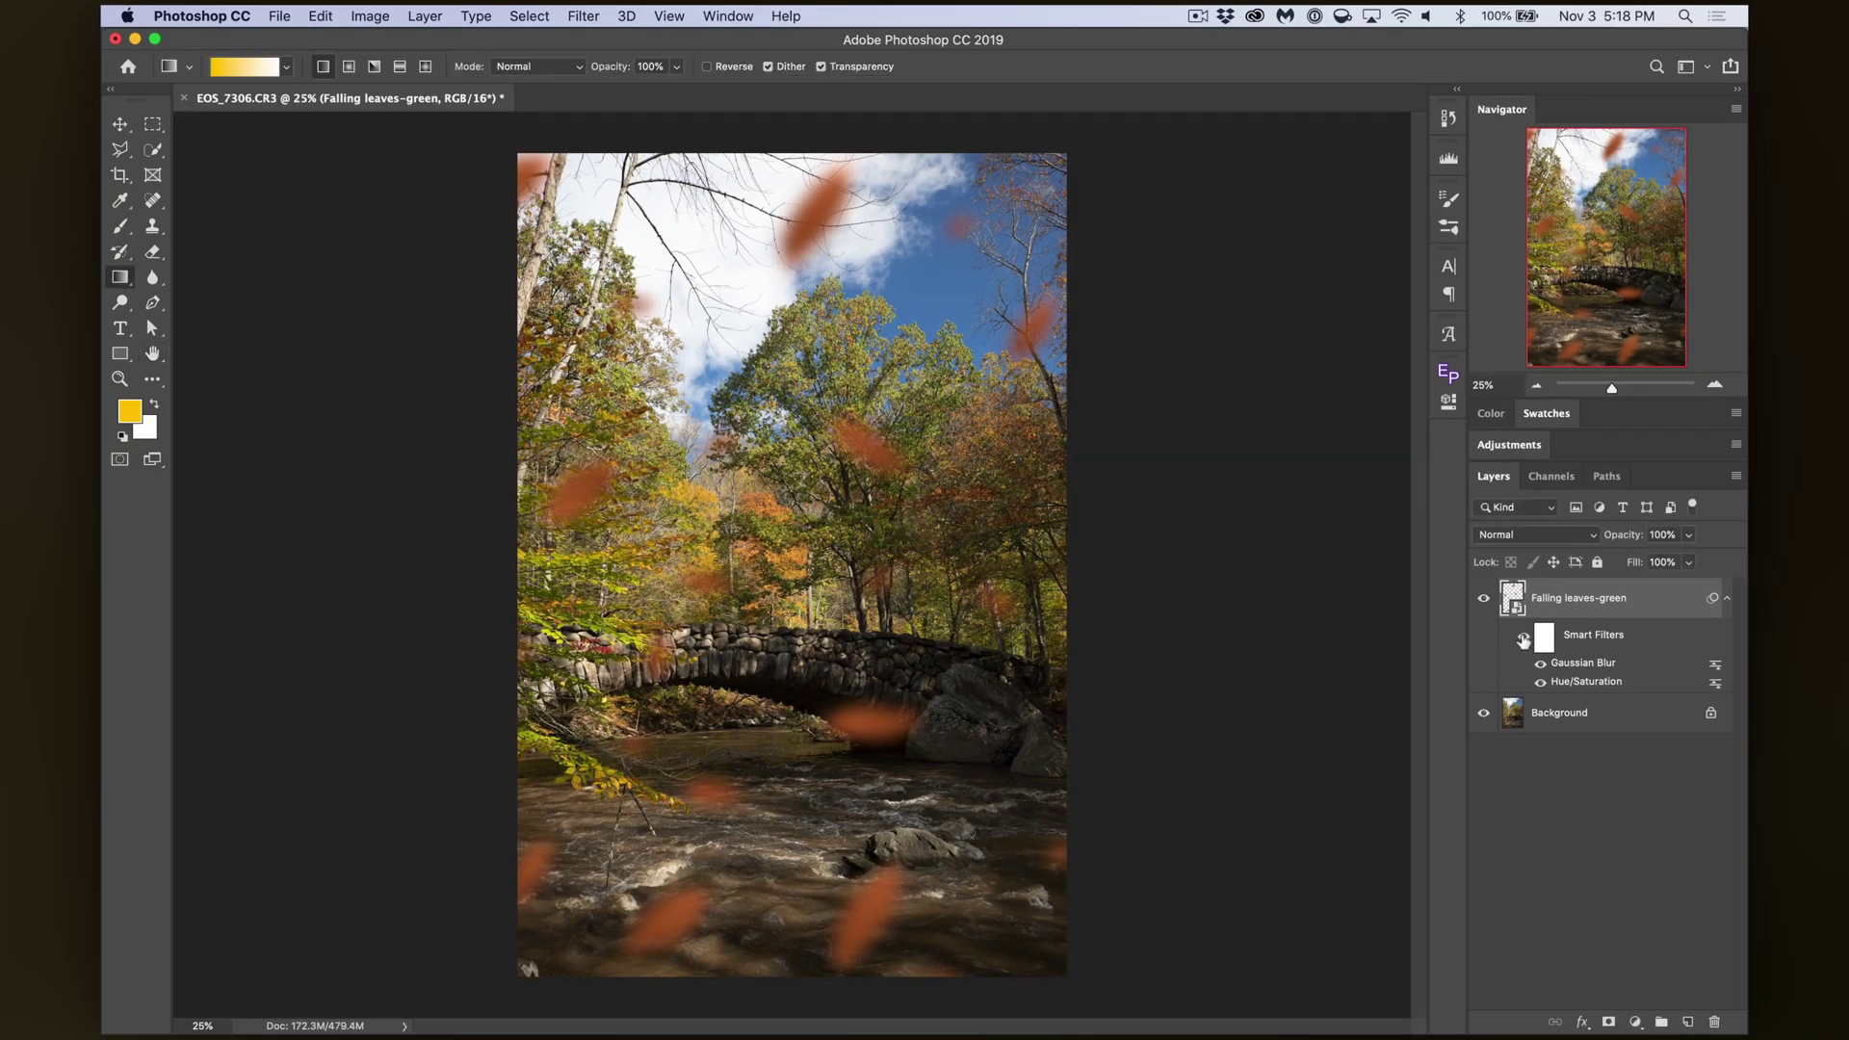
click(1524, 638)
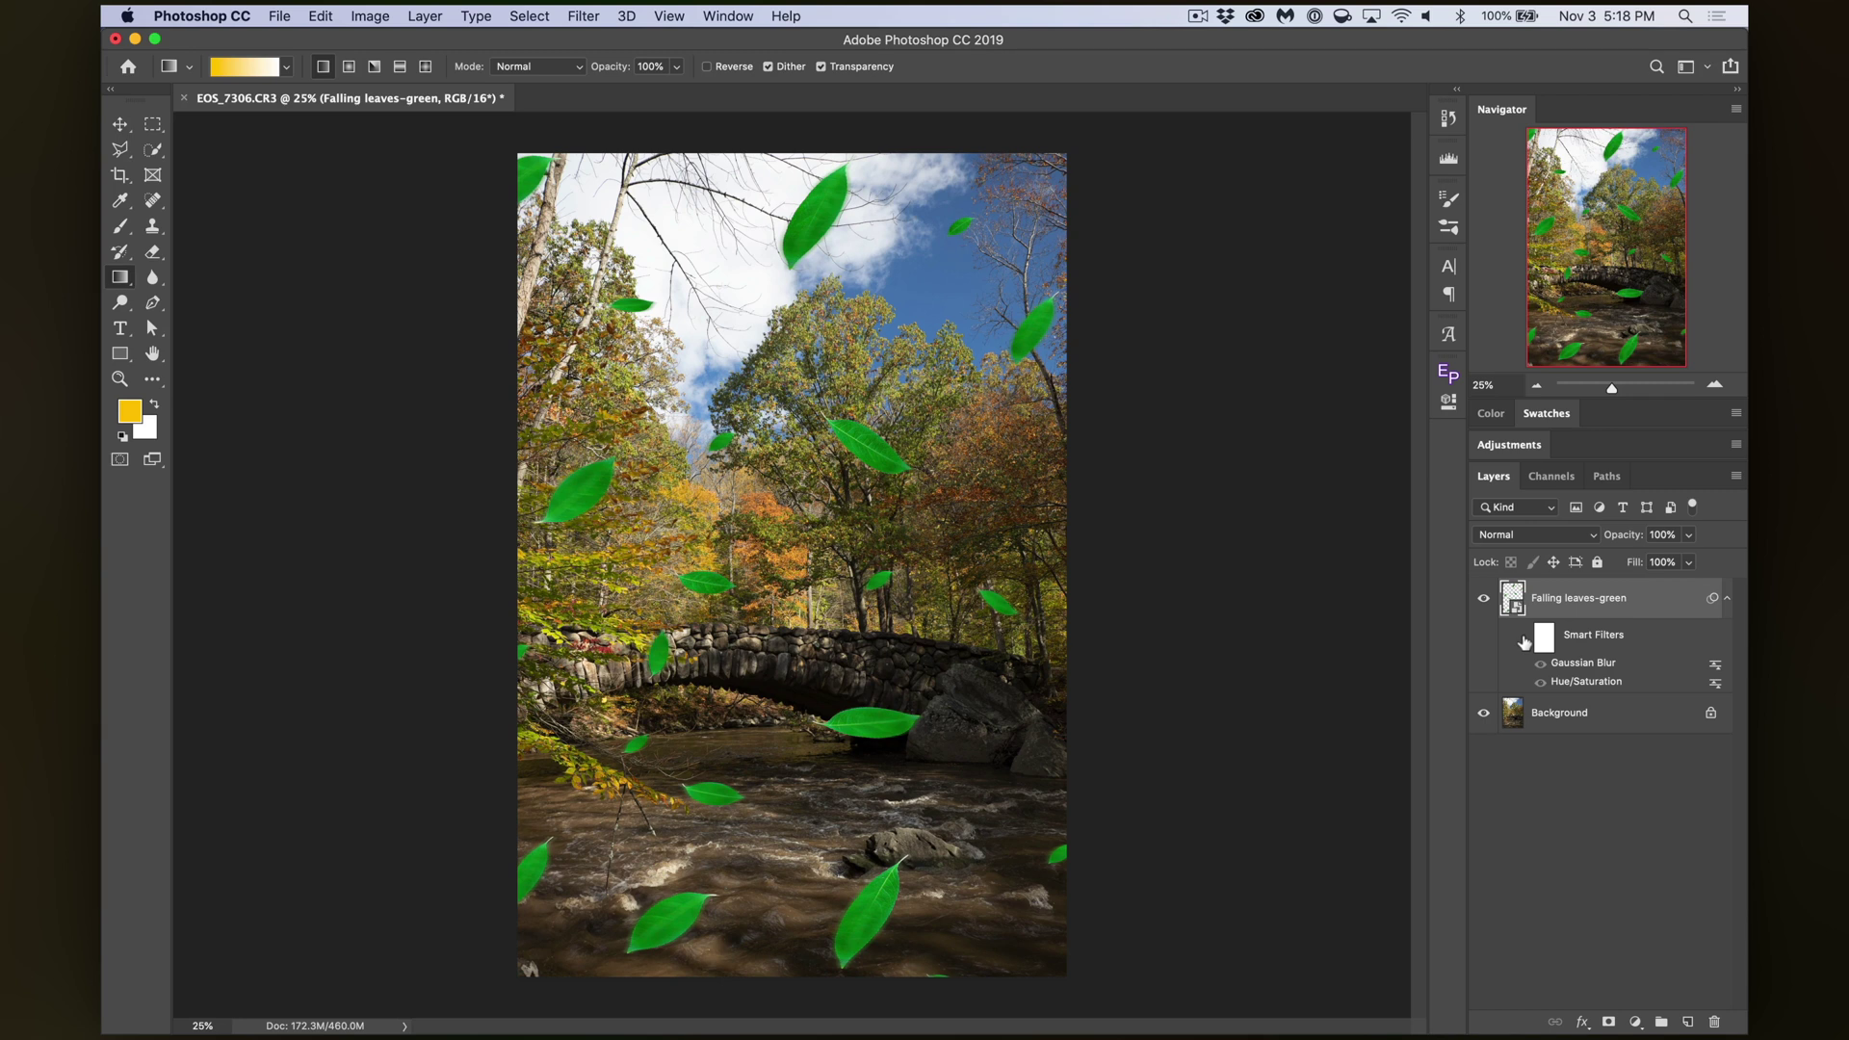
click(1523, 638)
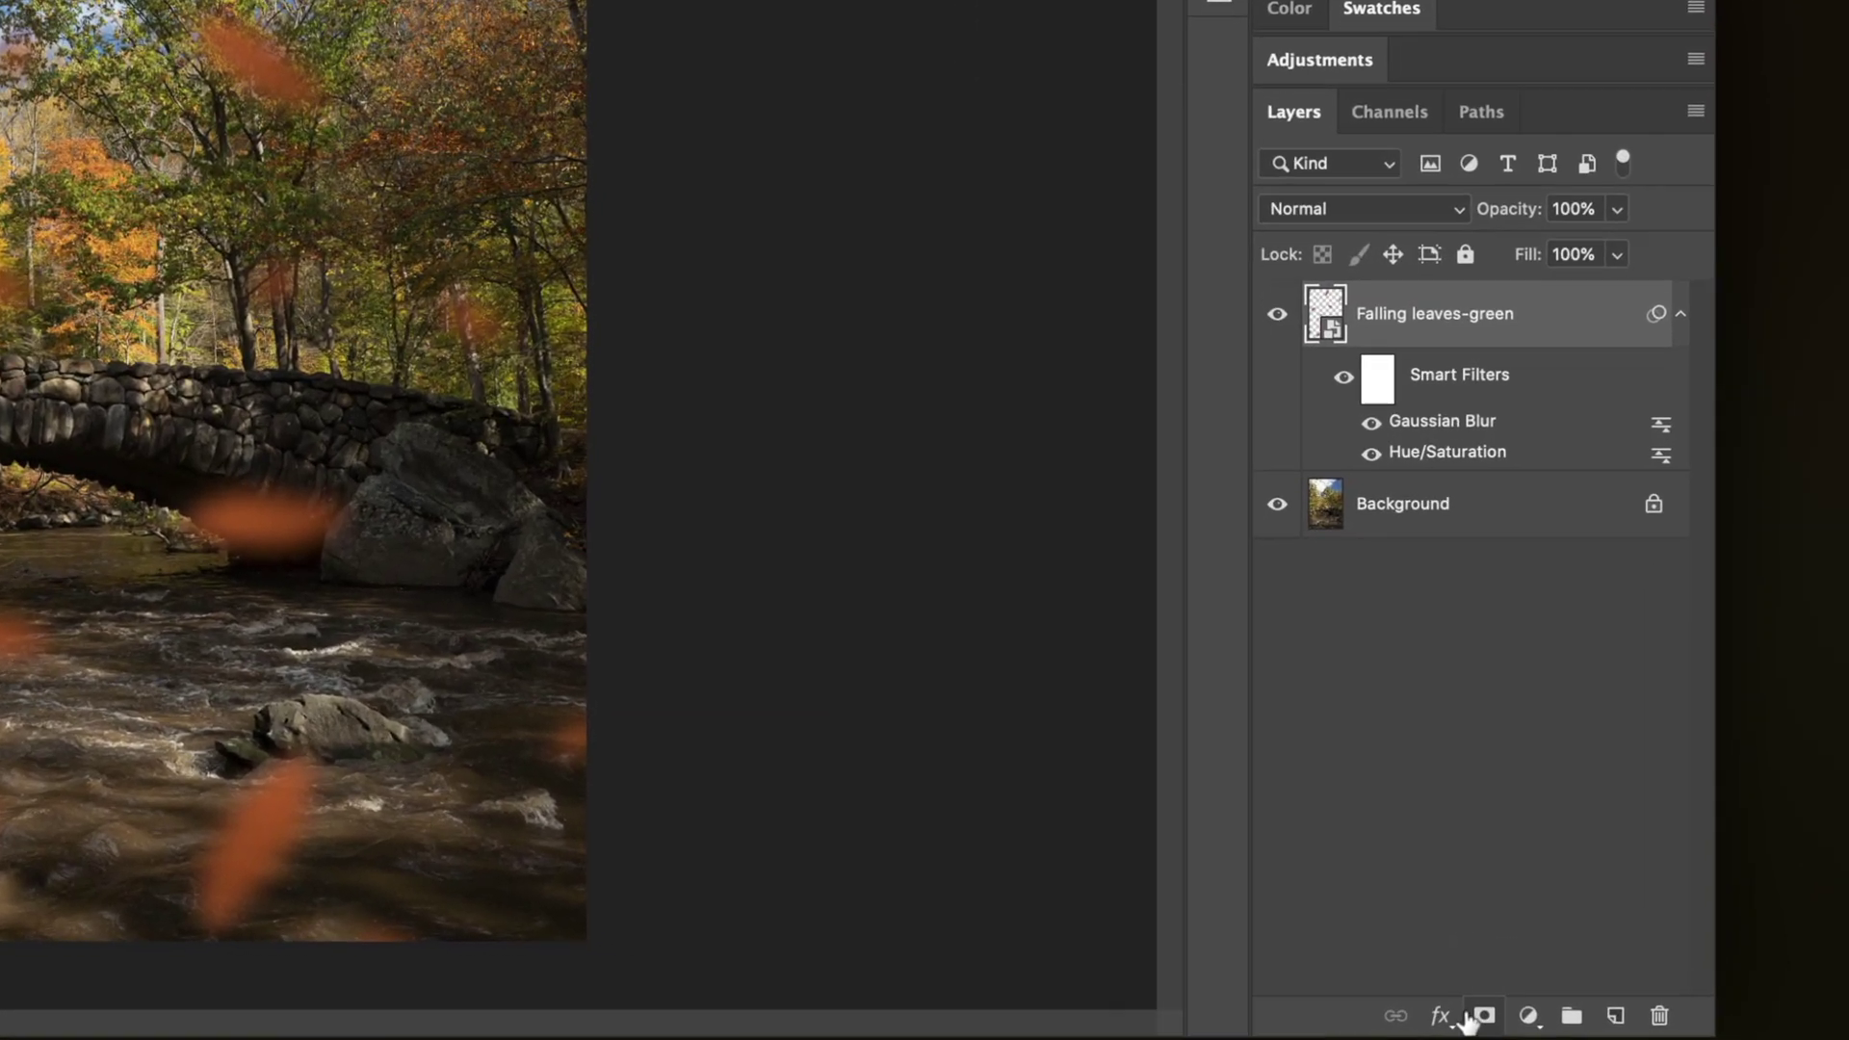
Step: Add a layer mask to Falling leaves-green and ready a black brush
click(1474, 1016)
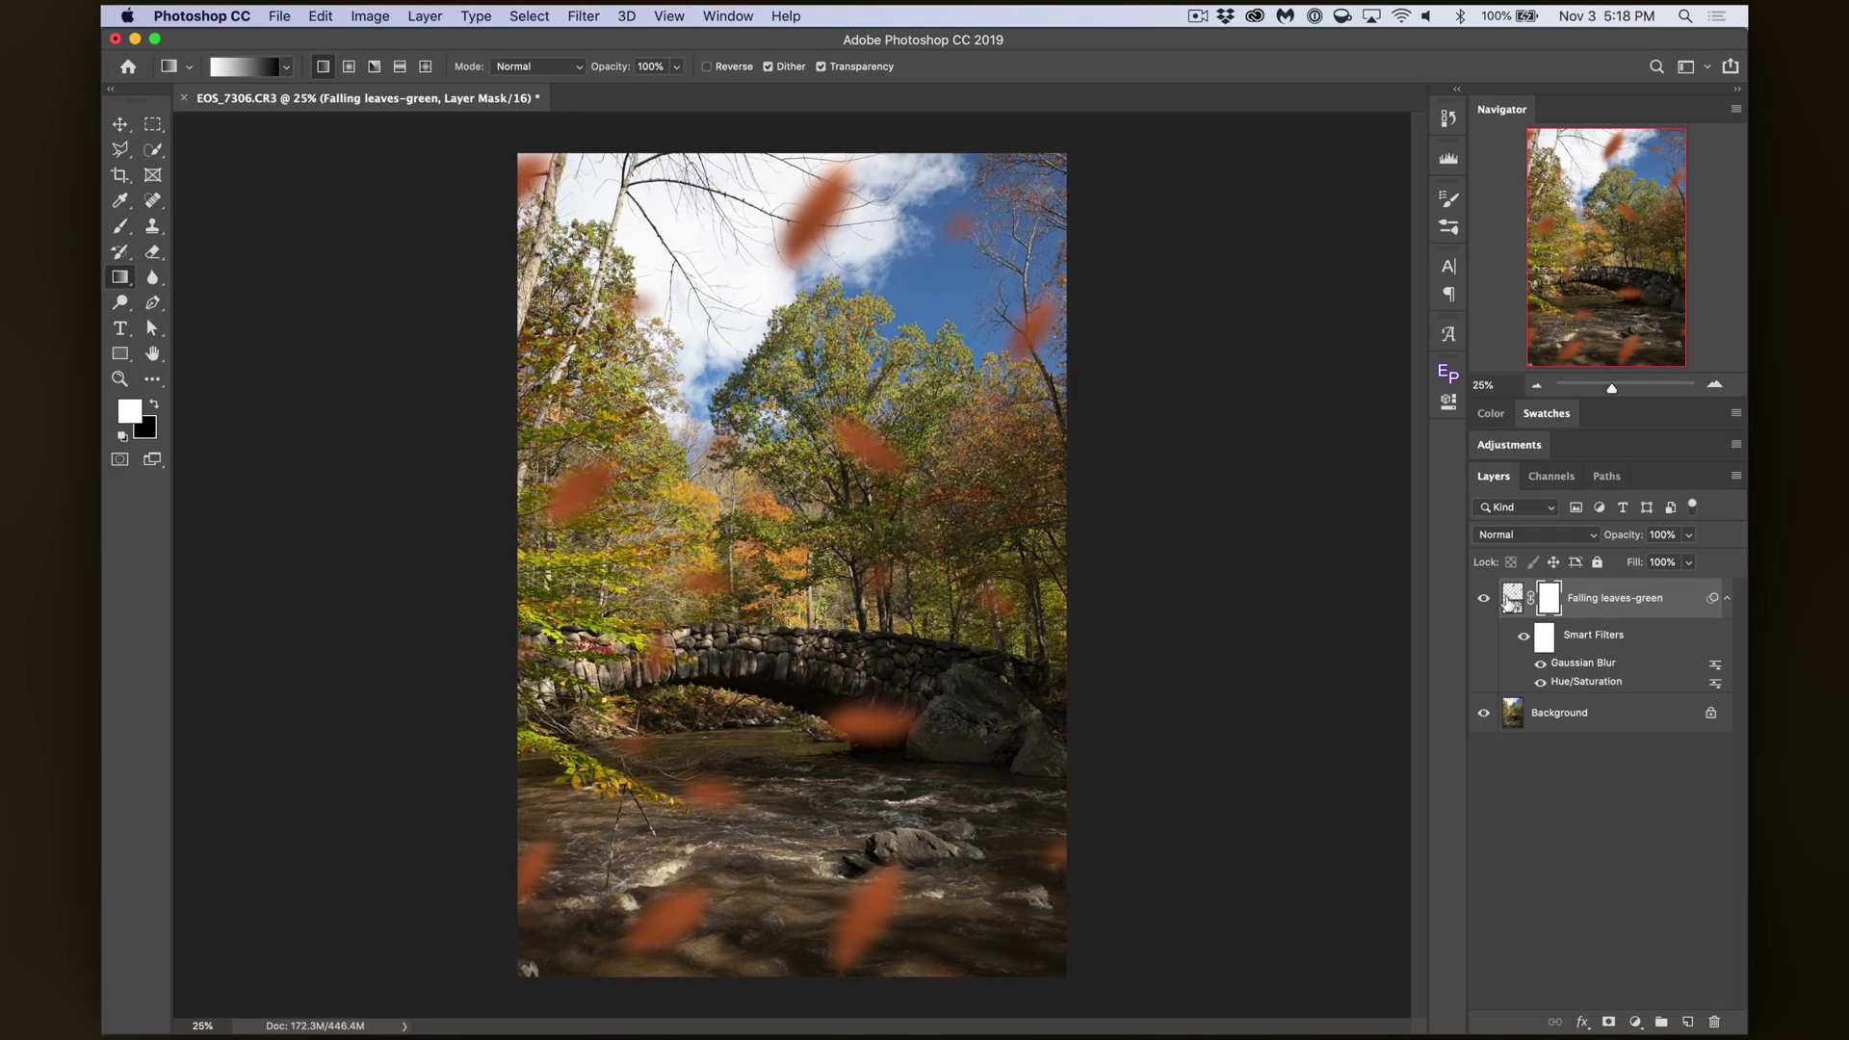
key(x)
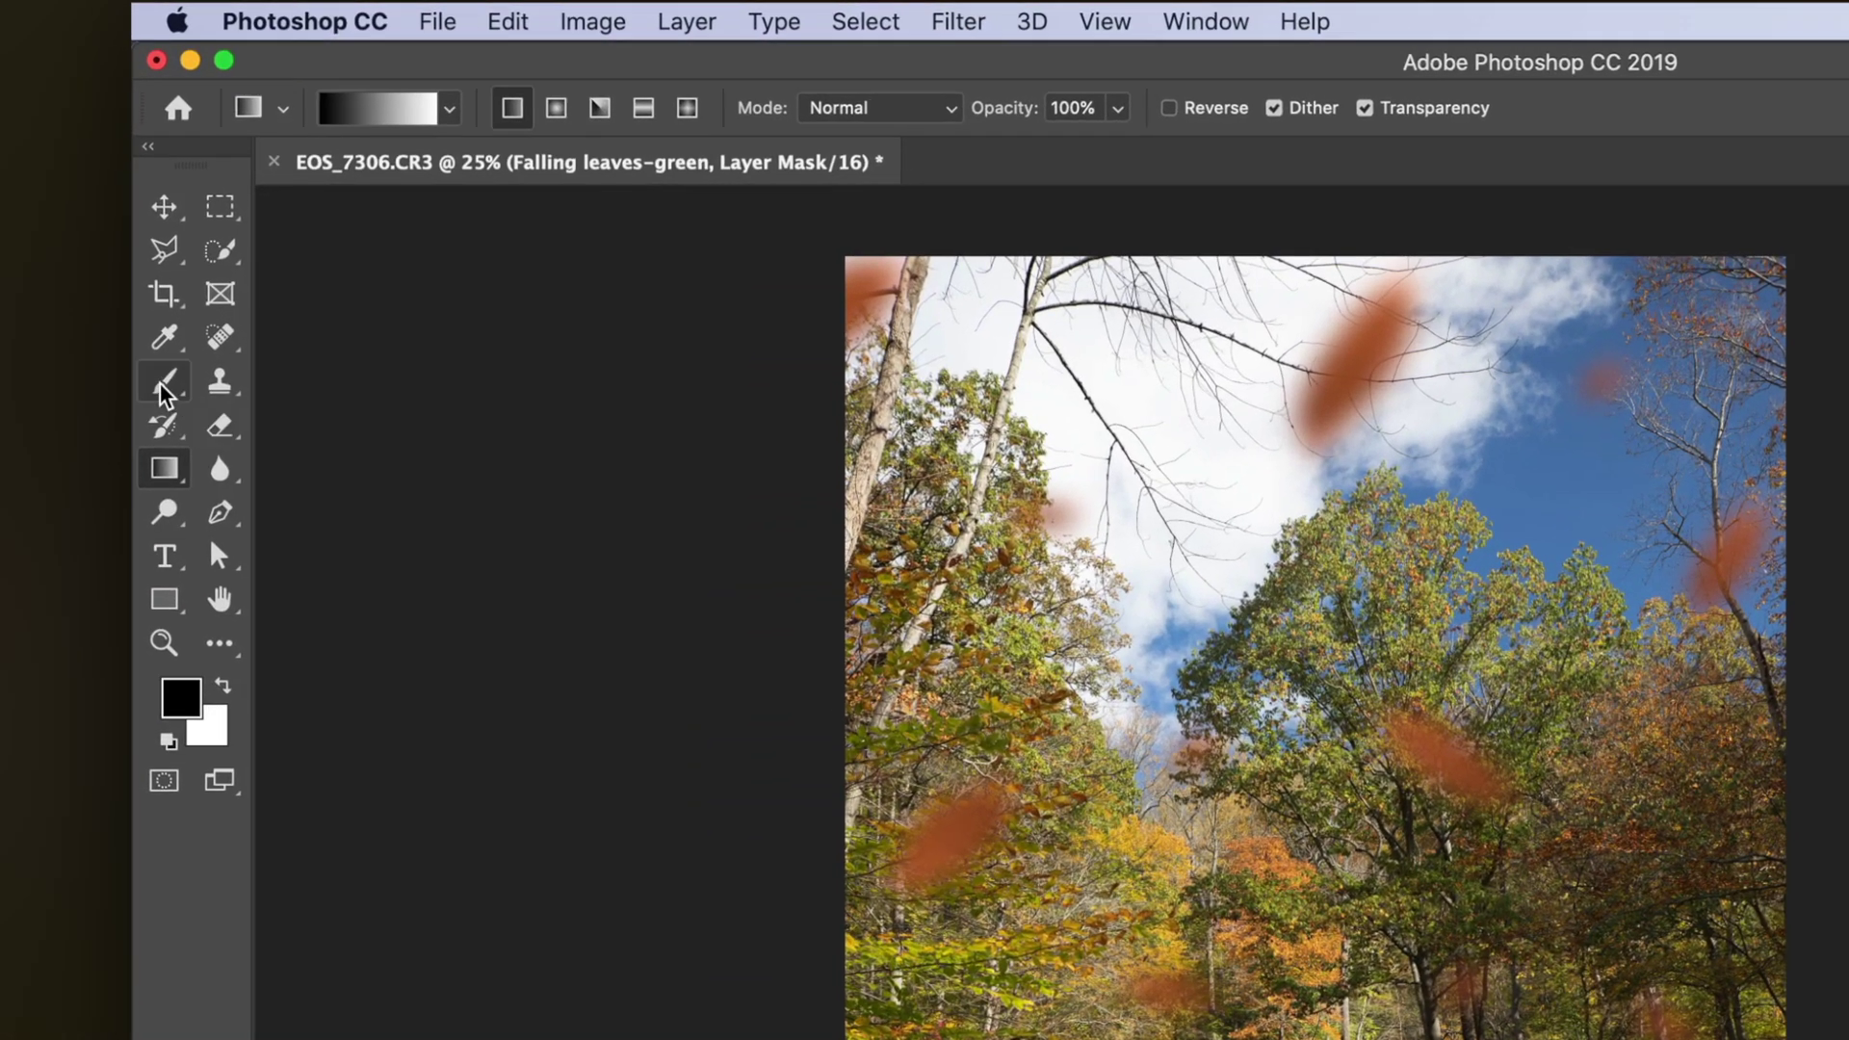
click(165, 390)
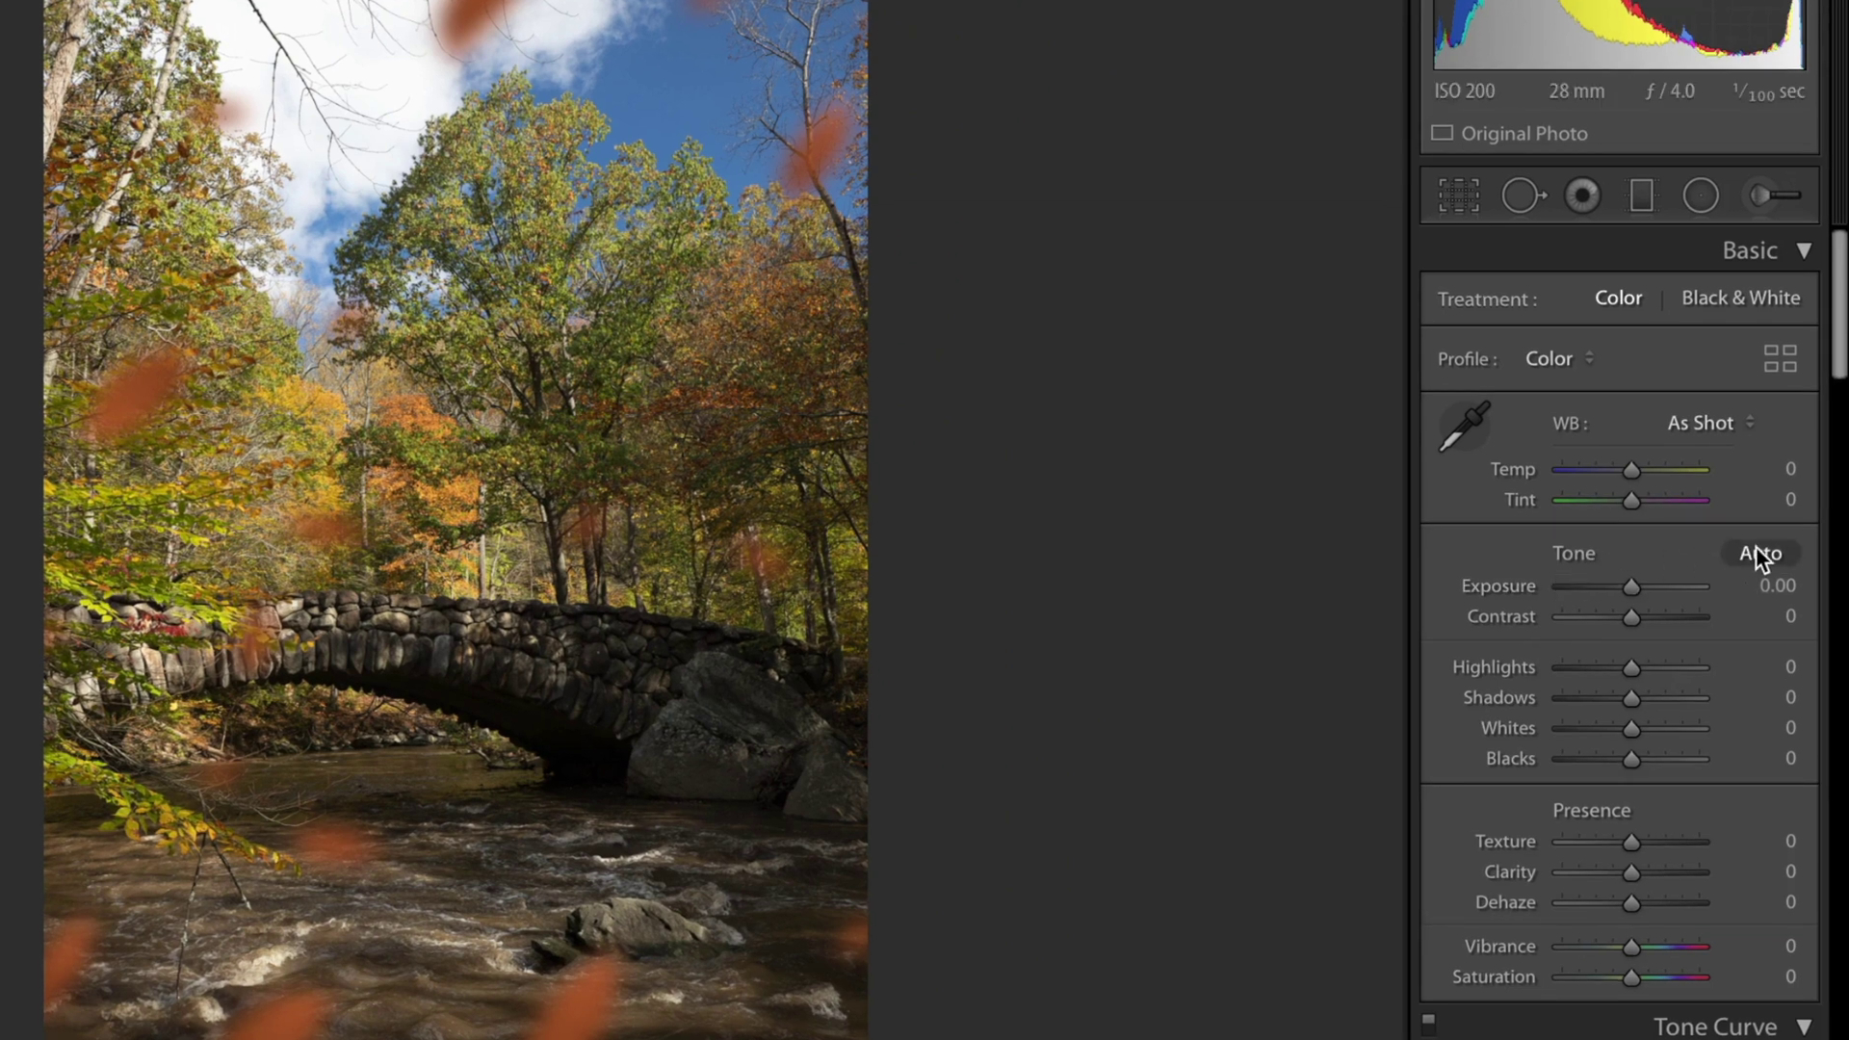
Step: Apply Auto tone in the Basic panel, then raise the Shadows slider further
click(1759, 554)
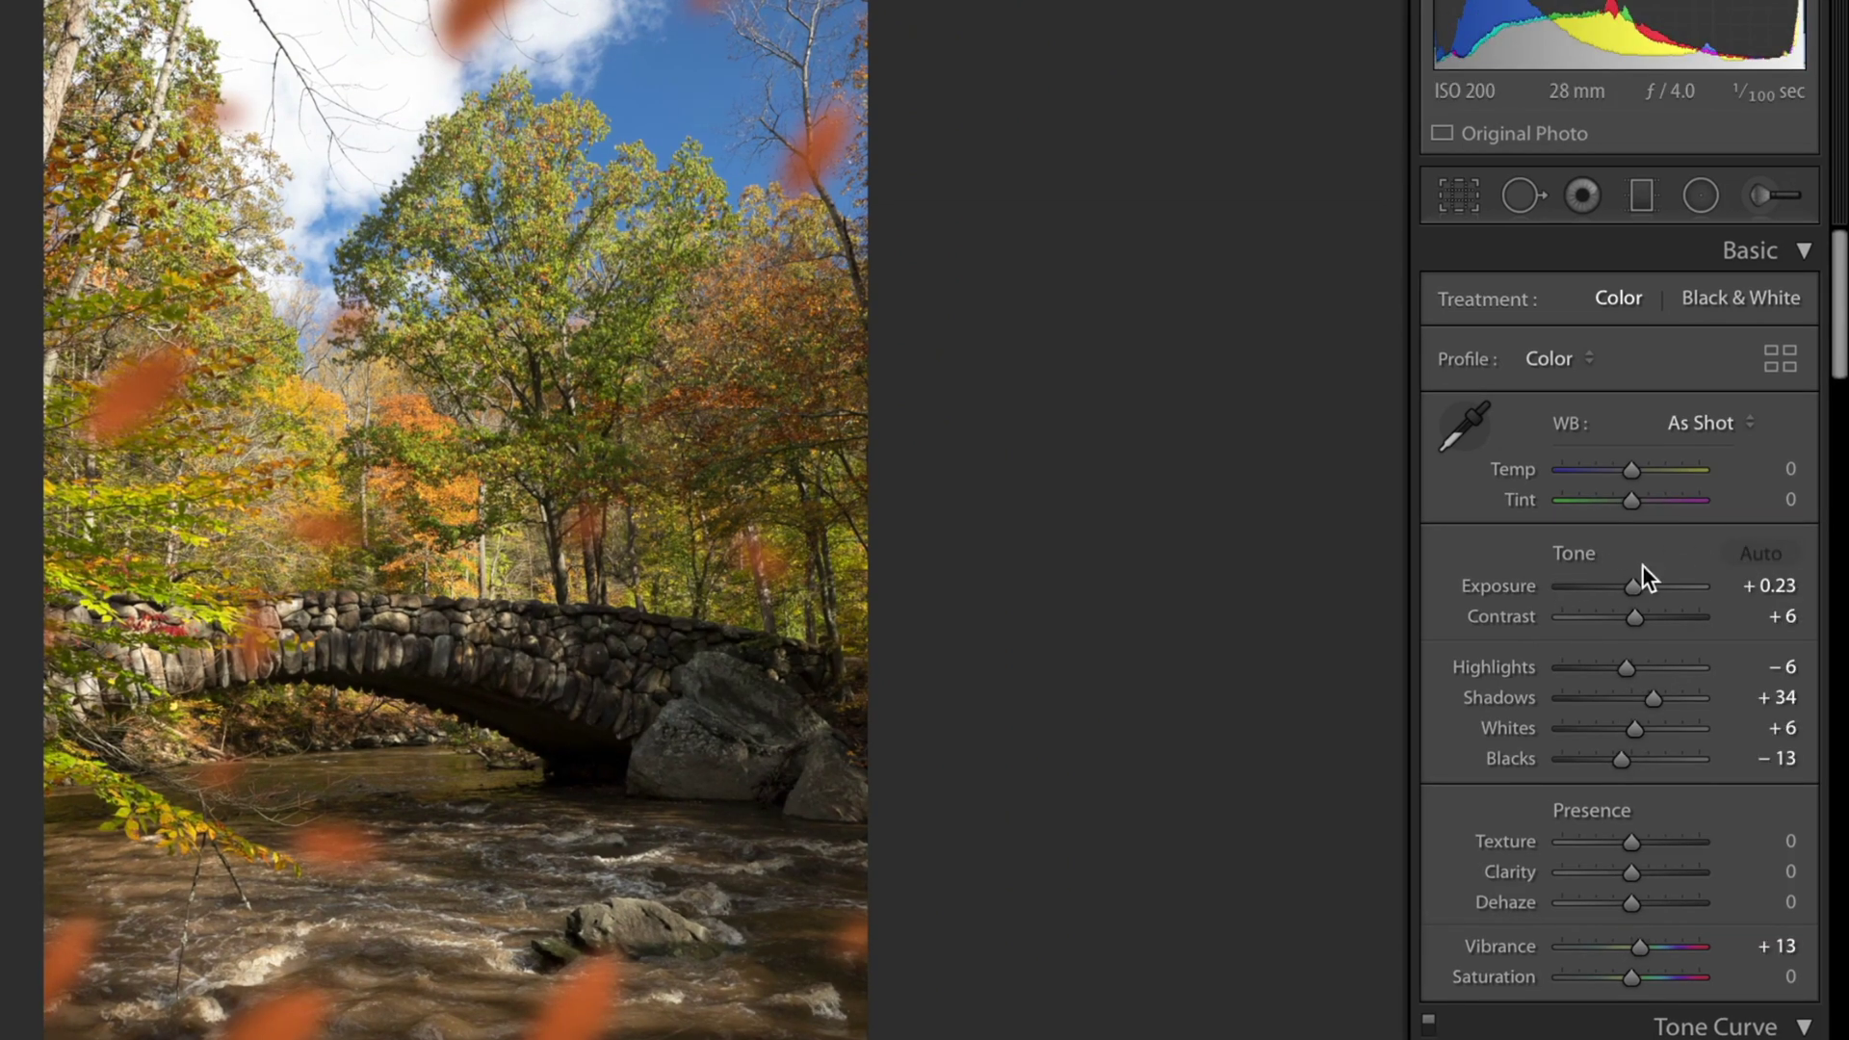
drag(1653, 697, 1584, 670)
scroll(1596, 847, down, 10)
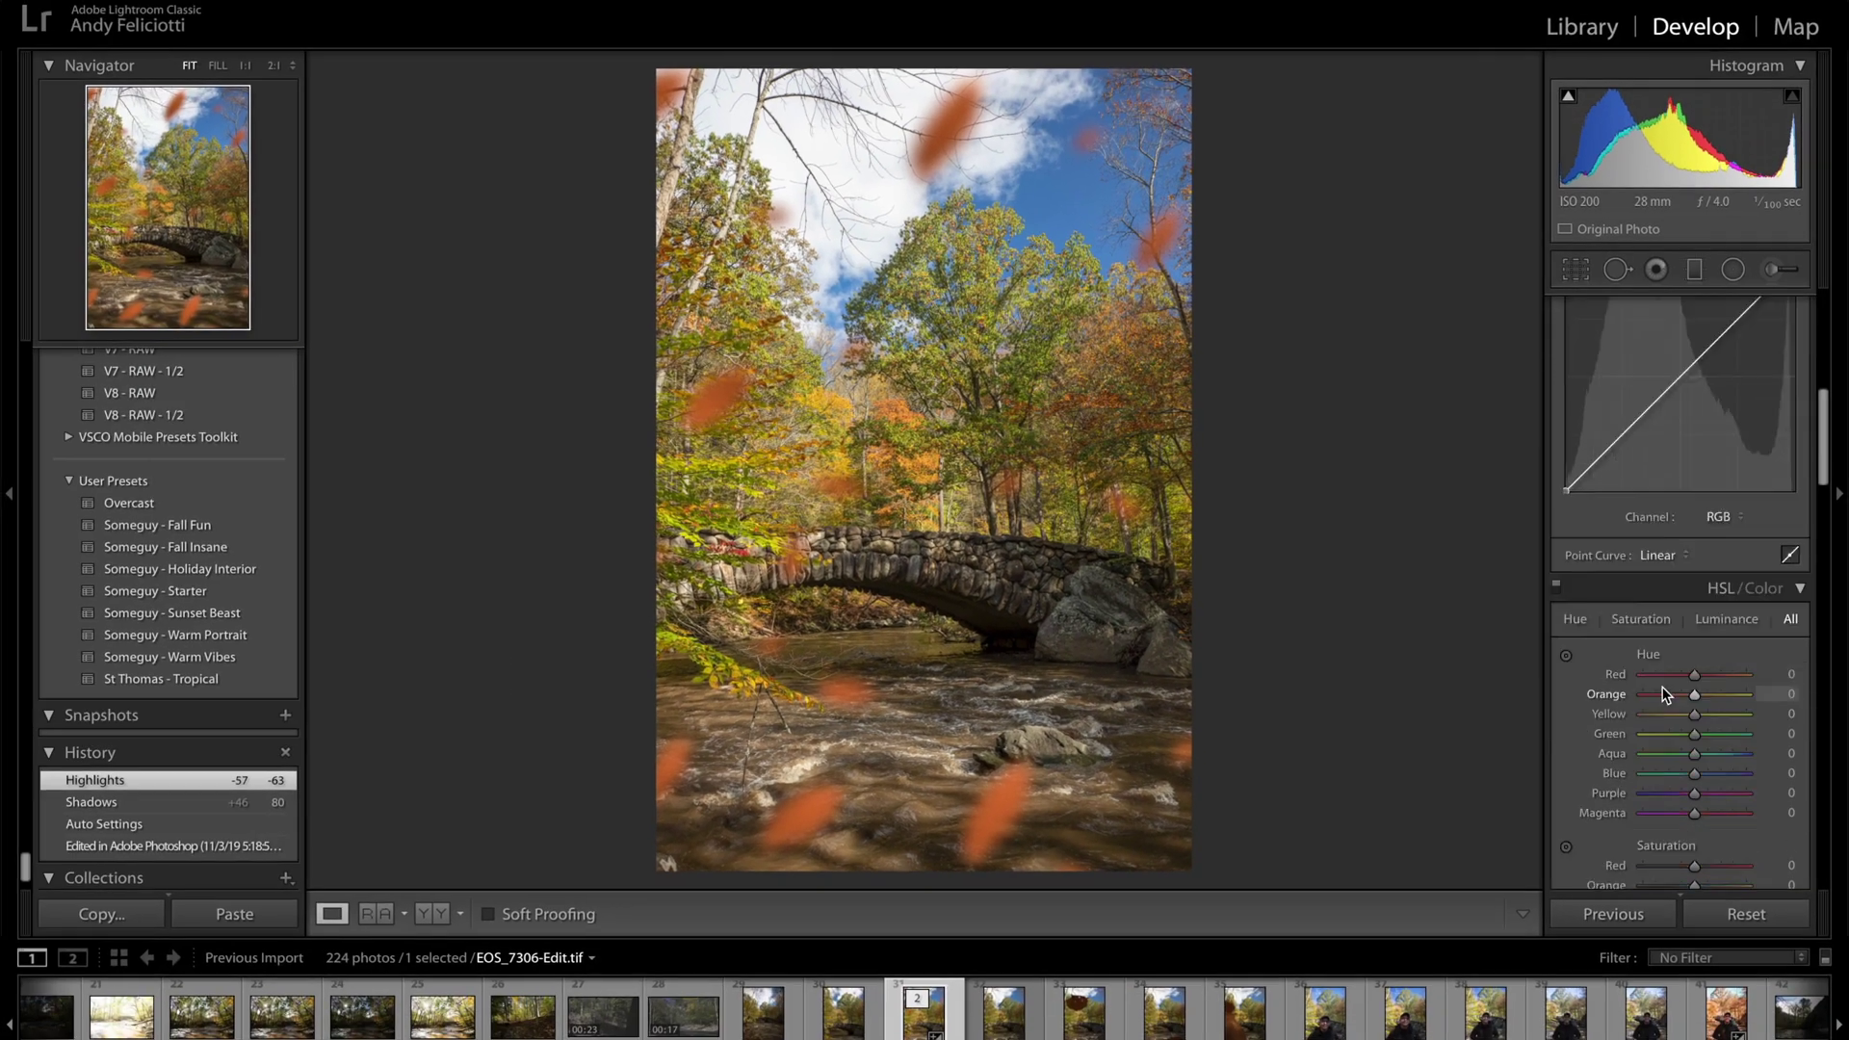
Step: Set HSL Hue Yellow to -90 and Green to -100
scroll(1665, 694, up, 4)
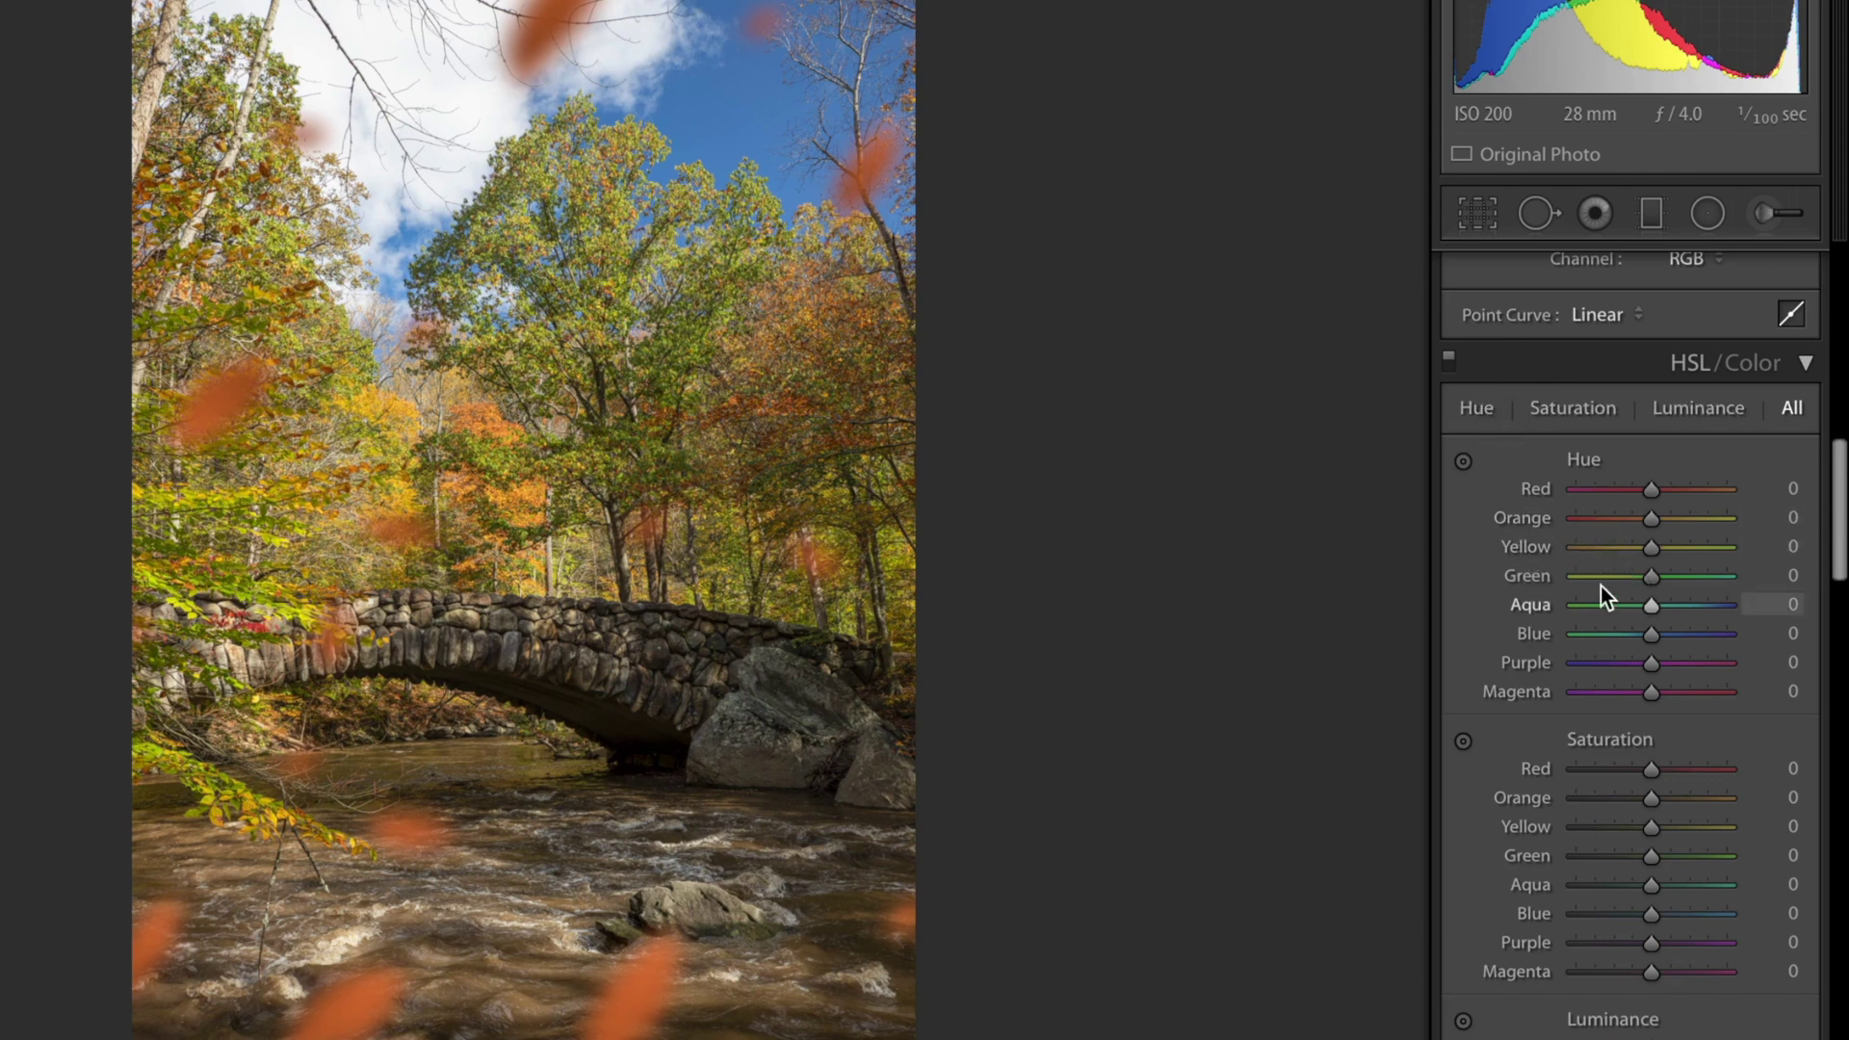
drag(1647, 547, 1580, 547)
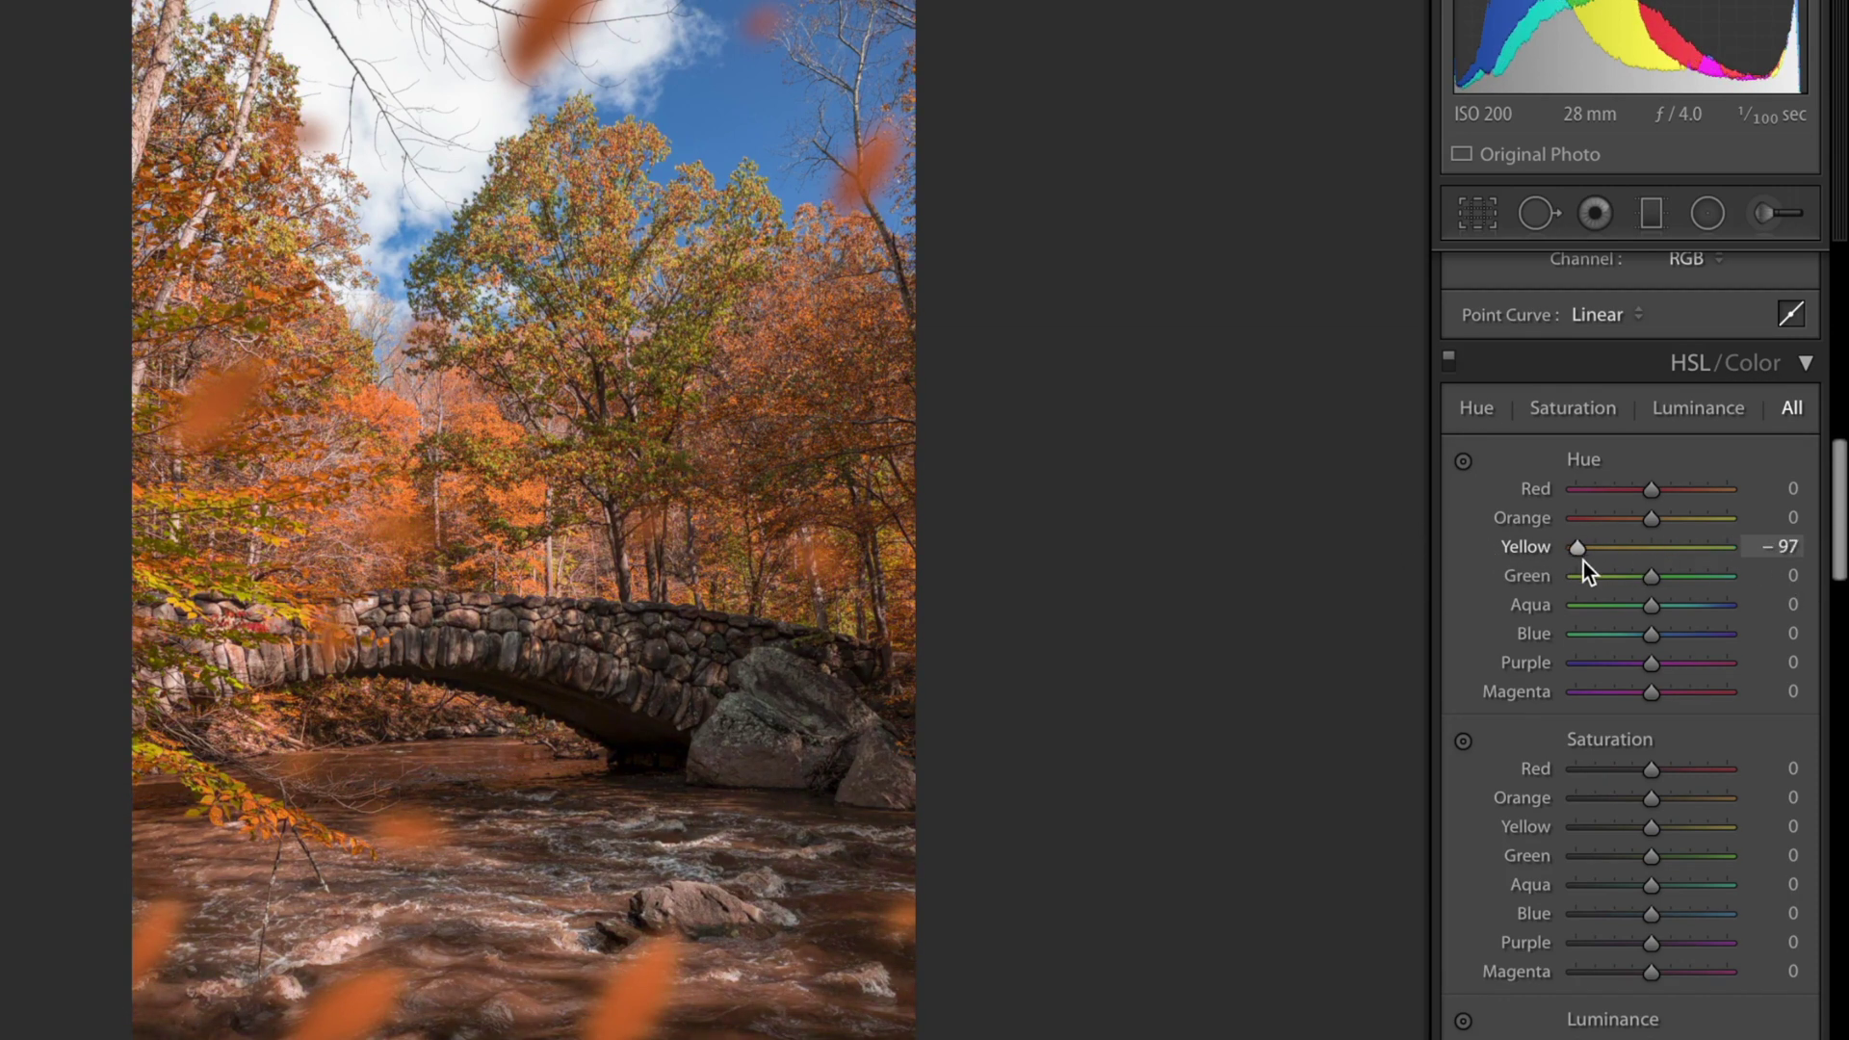
drag(1583, 562, 1470, 561)
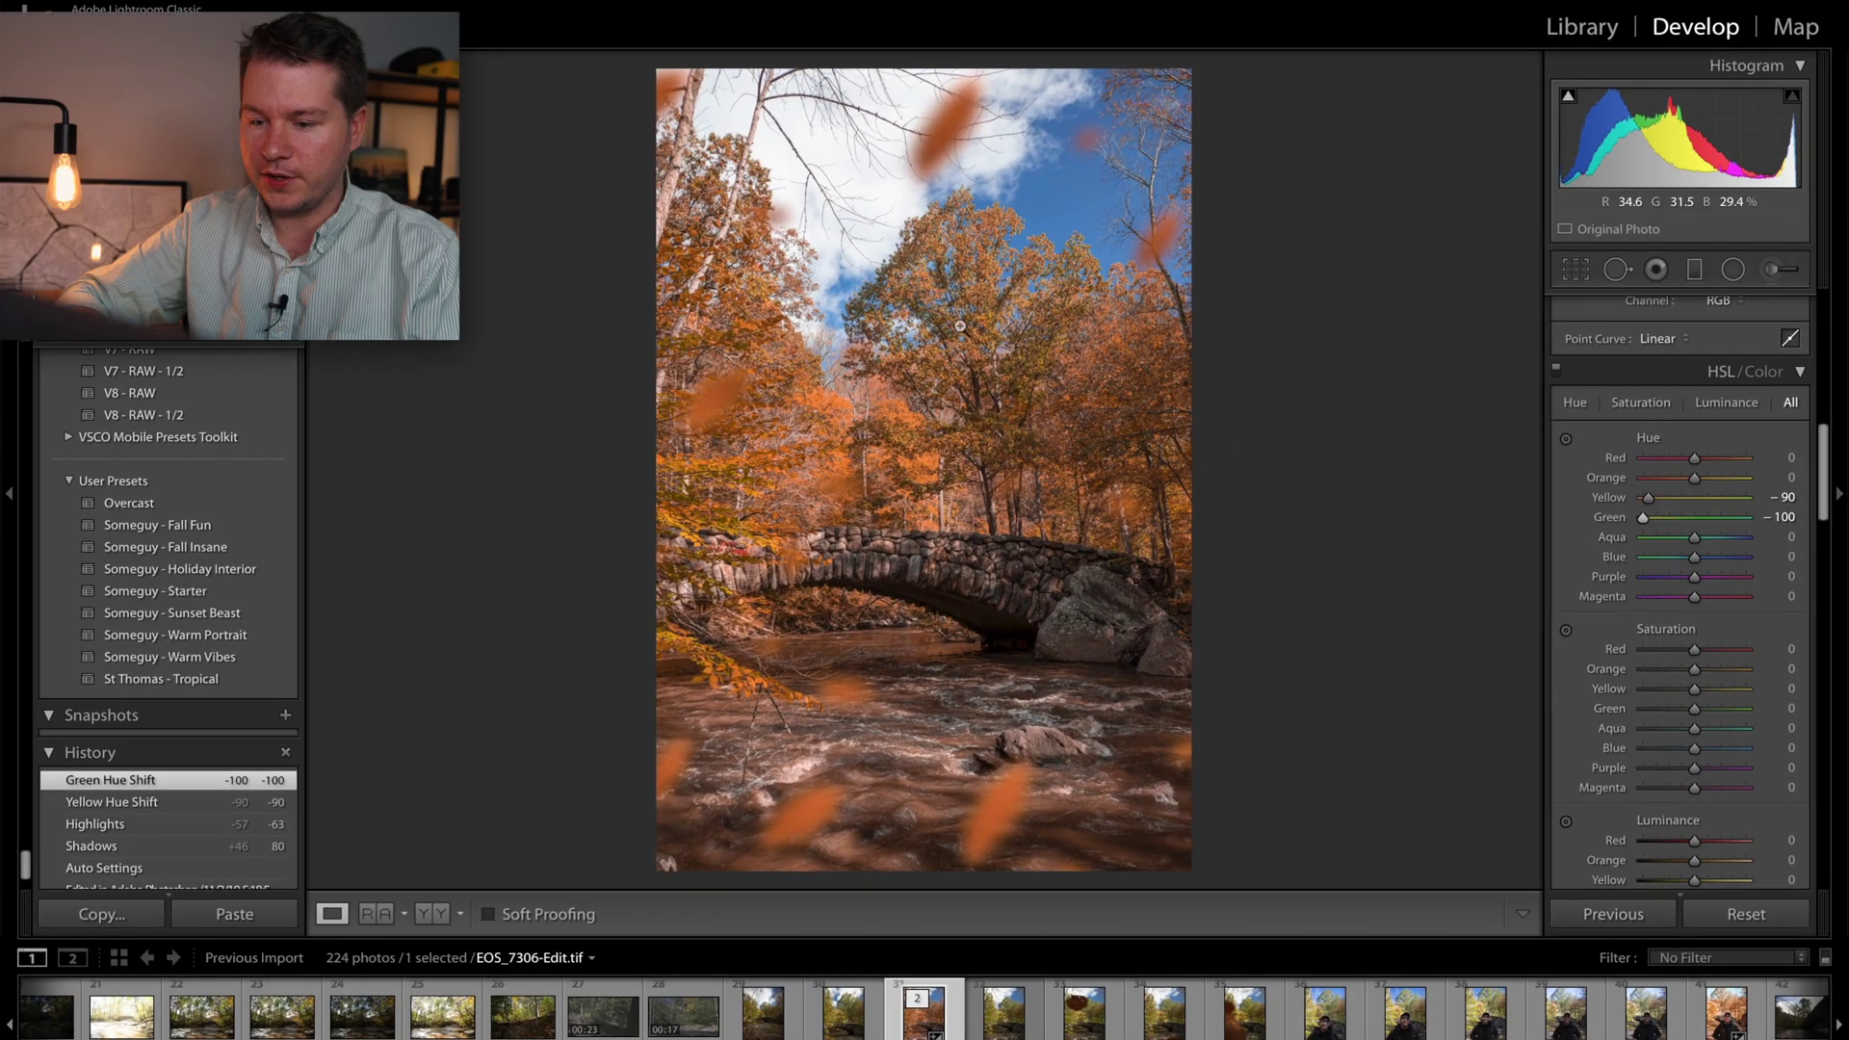
Step: Raise HSL Saturation Orange to +19 and Yellow to +6, and brighten orange luminance
scroll(1695, 578, down, 3)
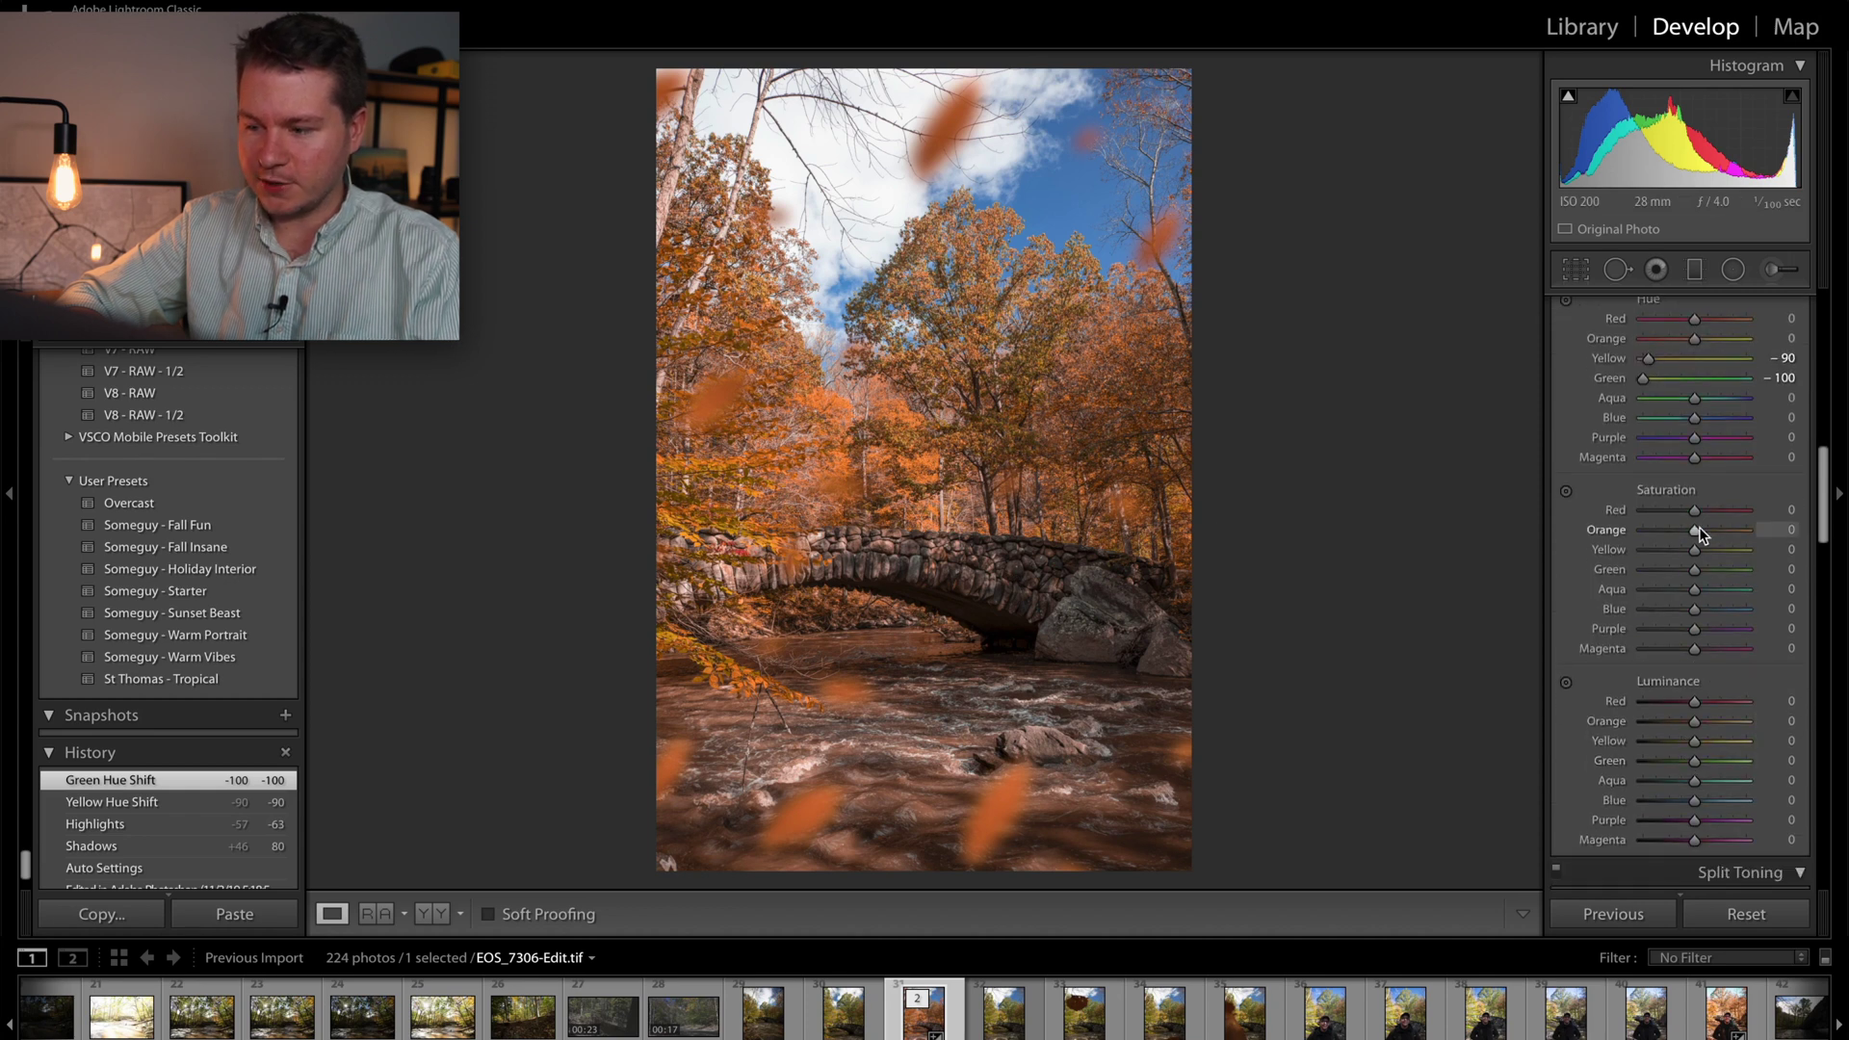
drag(1699, 528, 1703, 571)
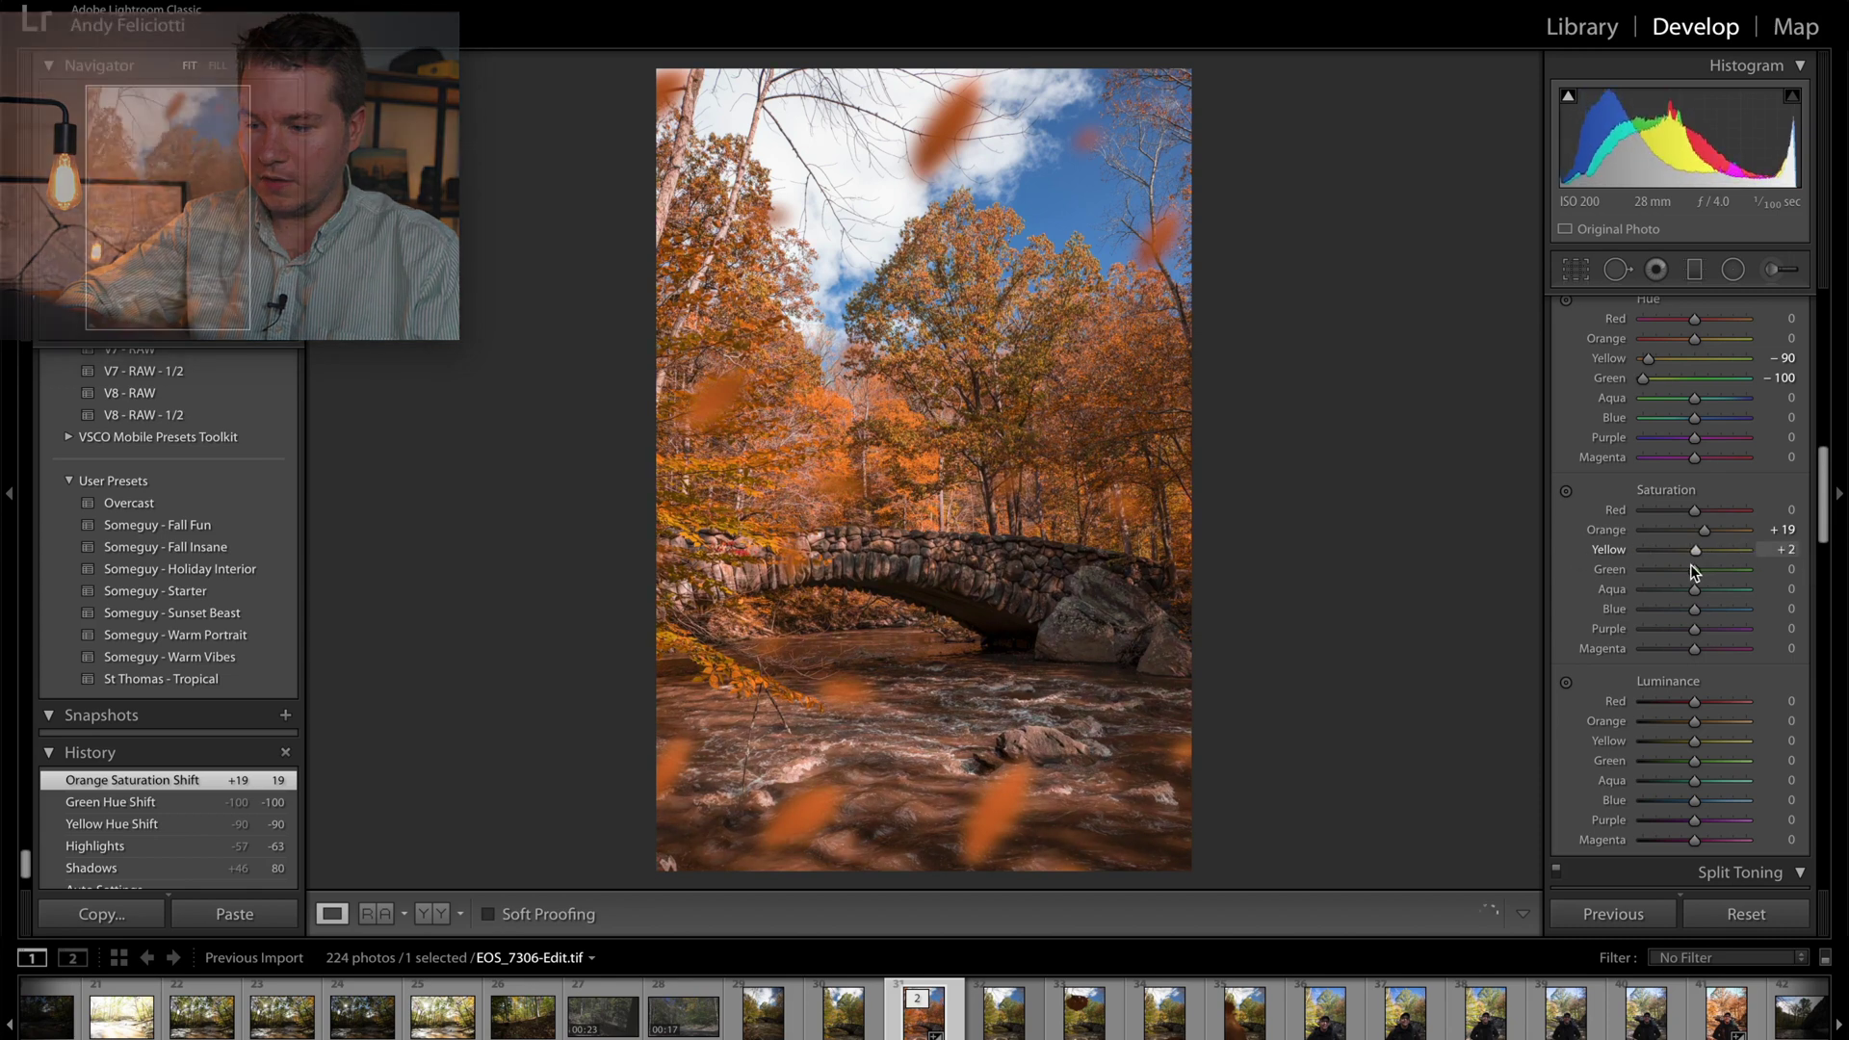
drag(1692, 562, 1699, 562)
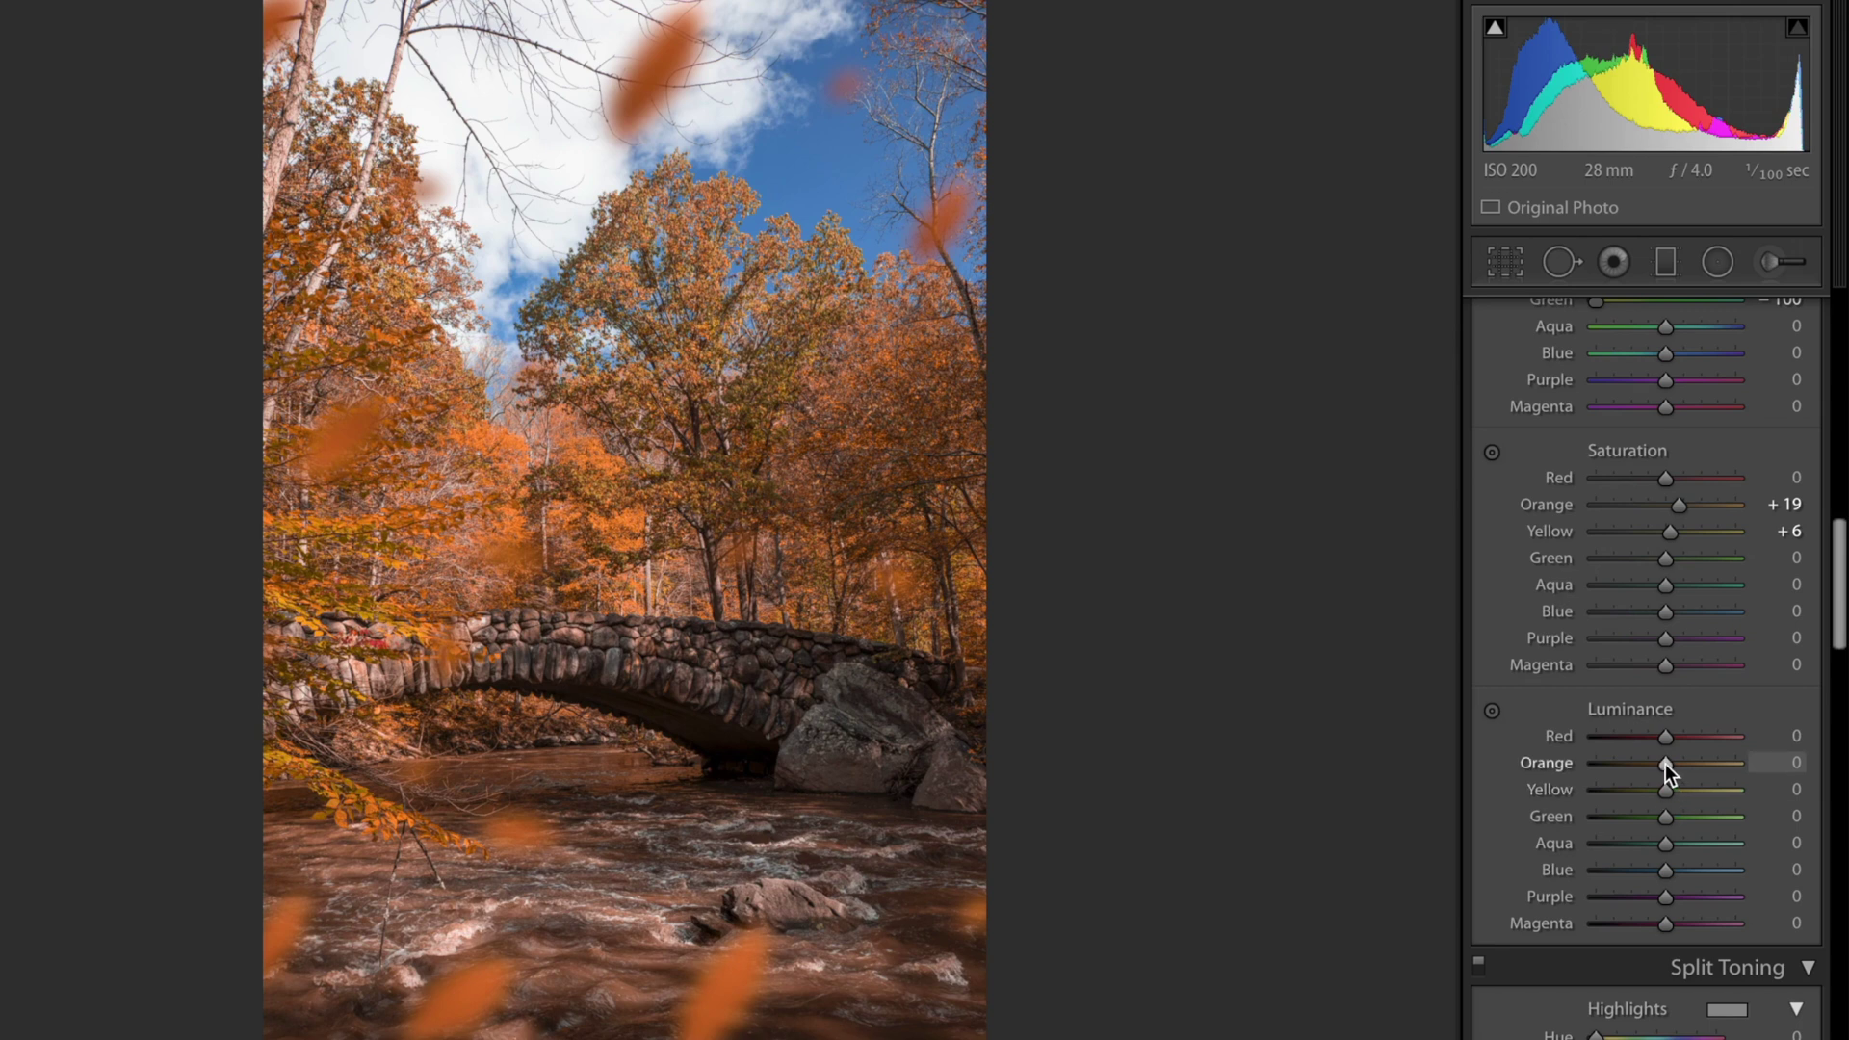
drag(1666, 765, 1715, 789)
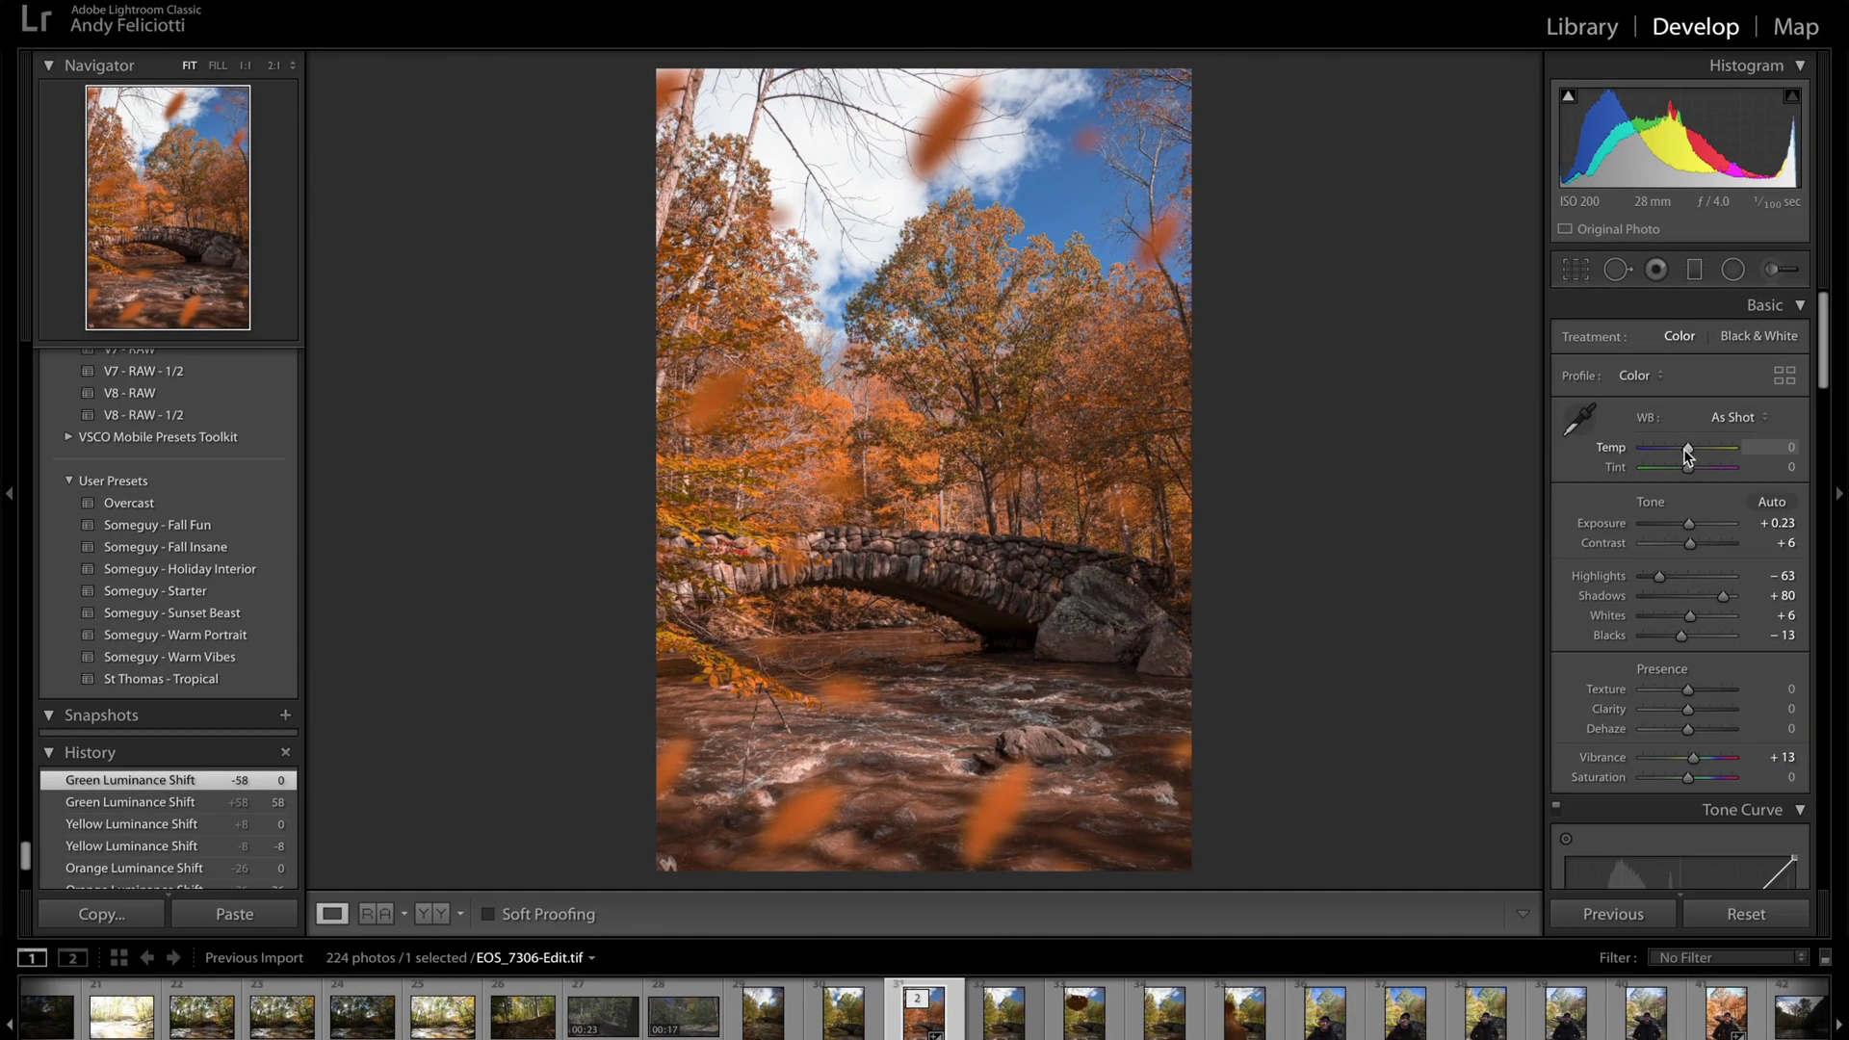
Step: Warm the white balance Temp to about +30
drag(1684, 449, 1699, 449)
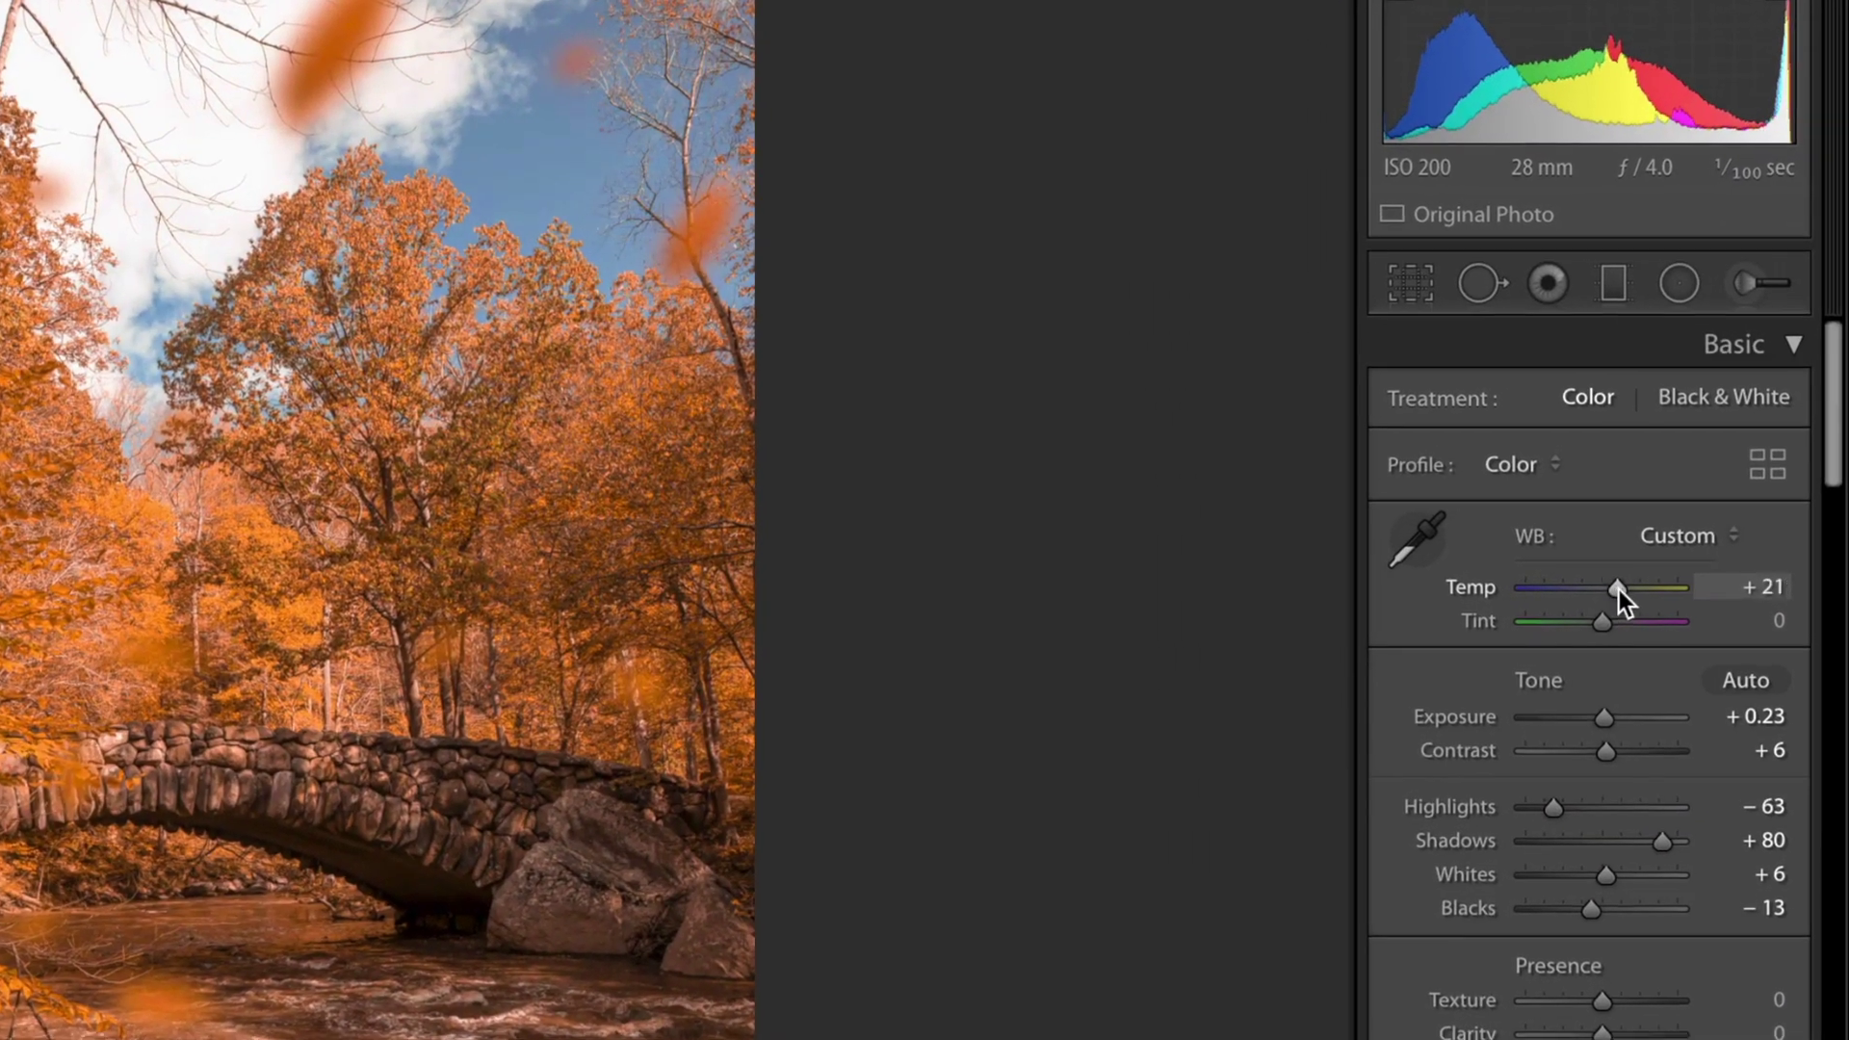
drag(1620, 590, 1623, 591)
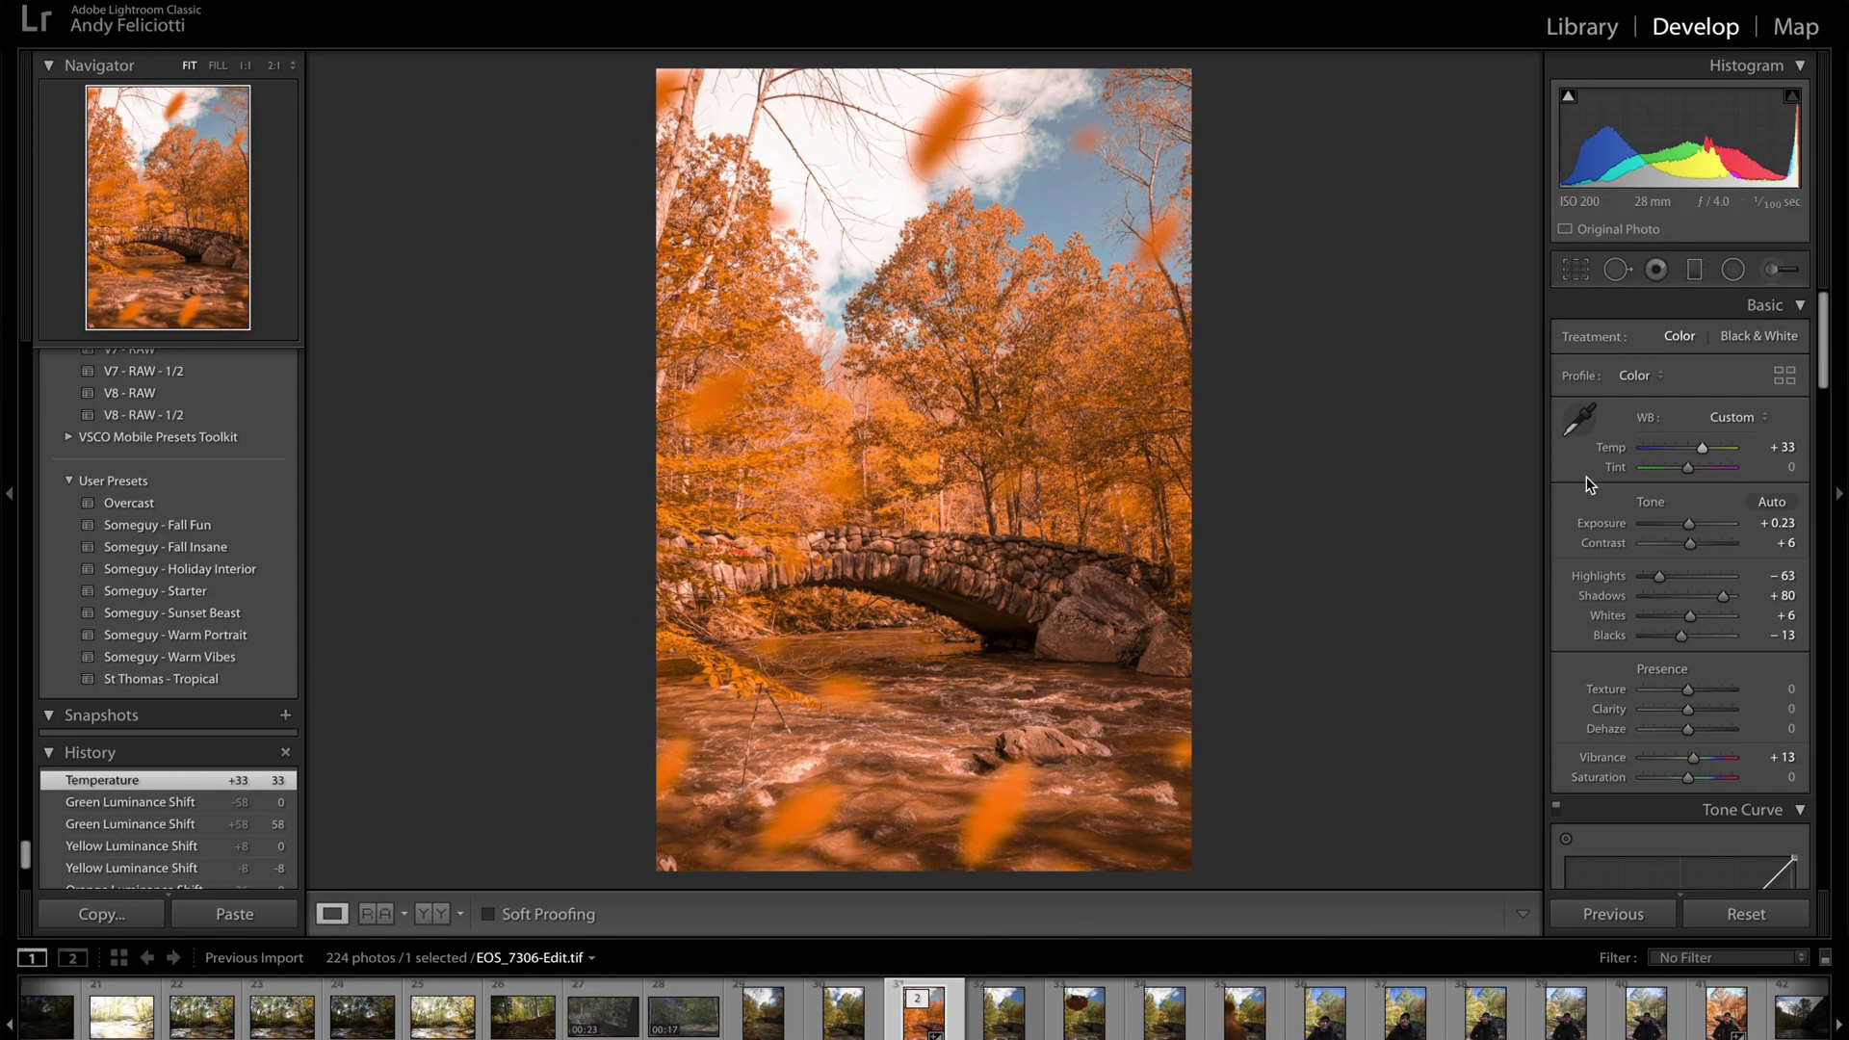
drag(1705, 450, 1702, 450)
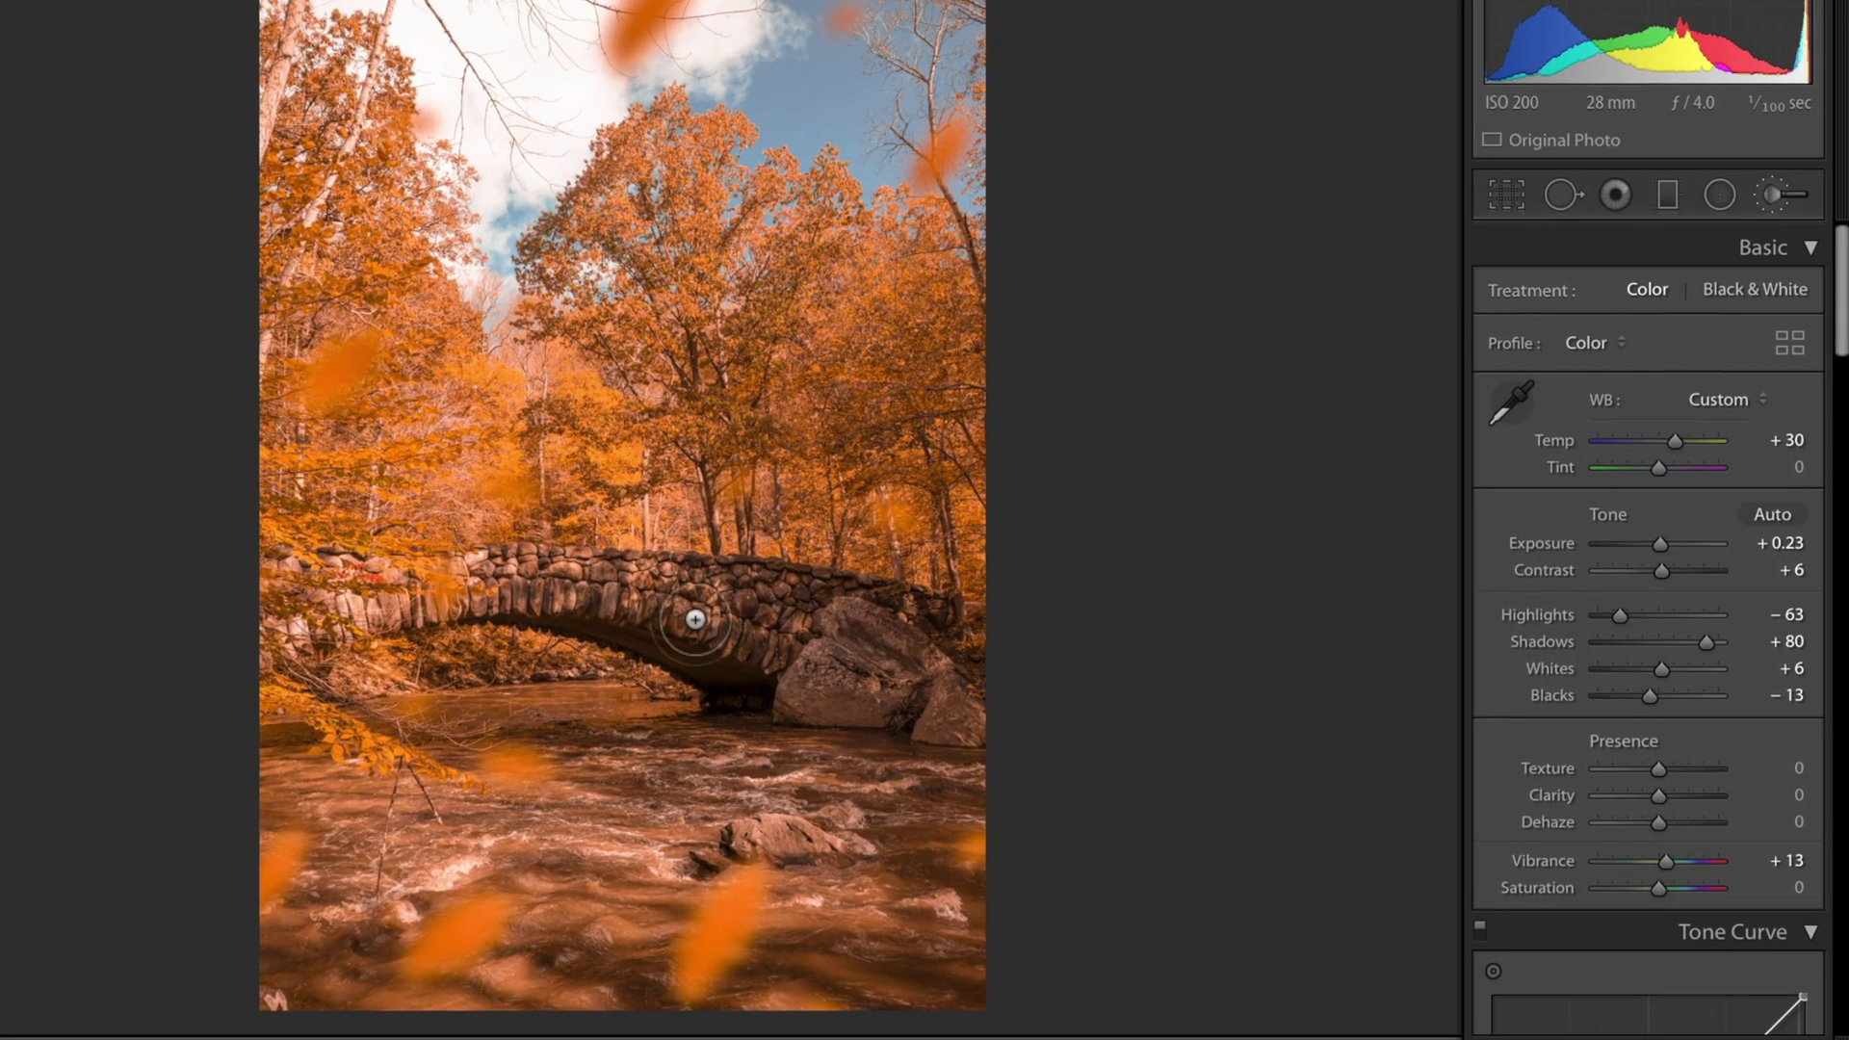
Step: Set an Adjustment Brush to Temp -25 and start its mask on the stone bridge
key(k)
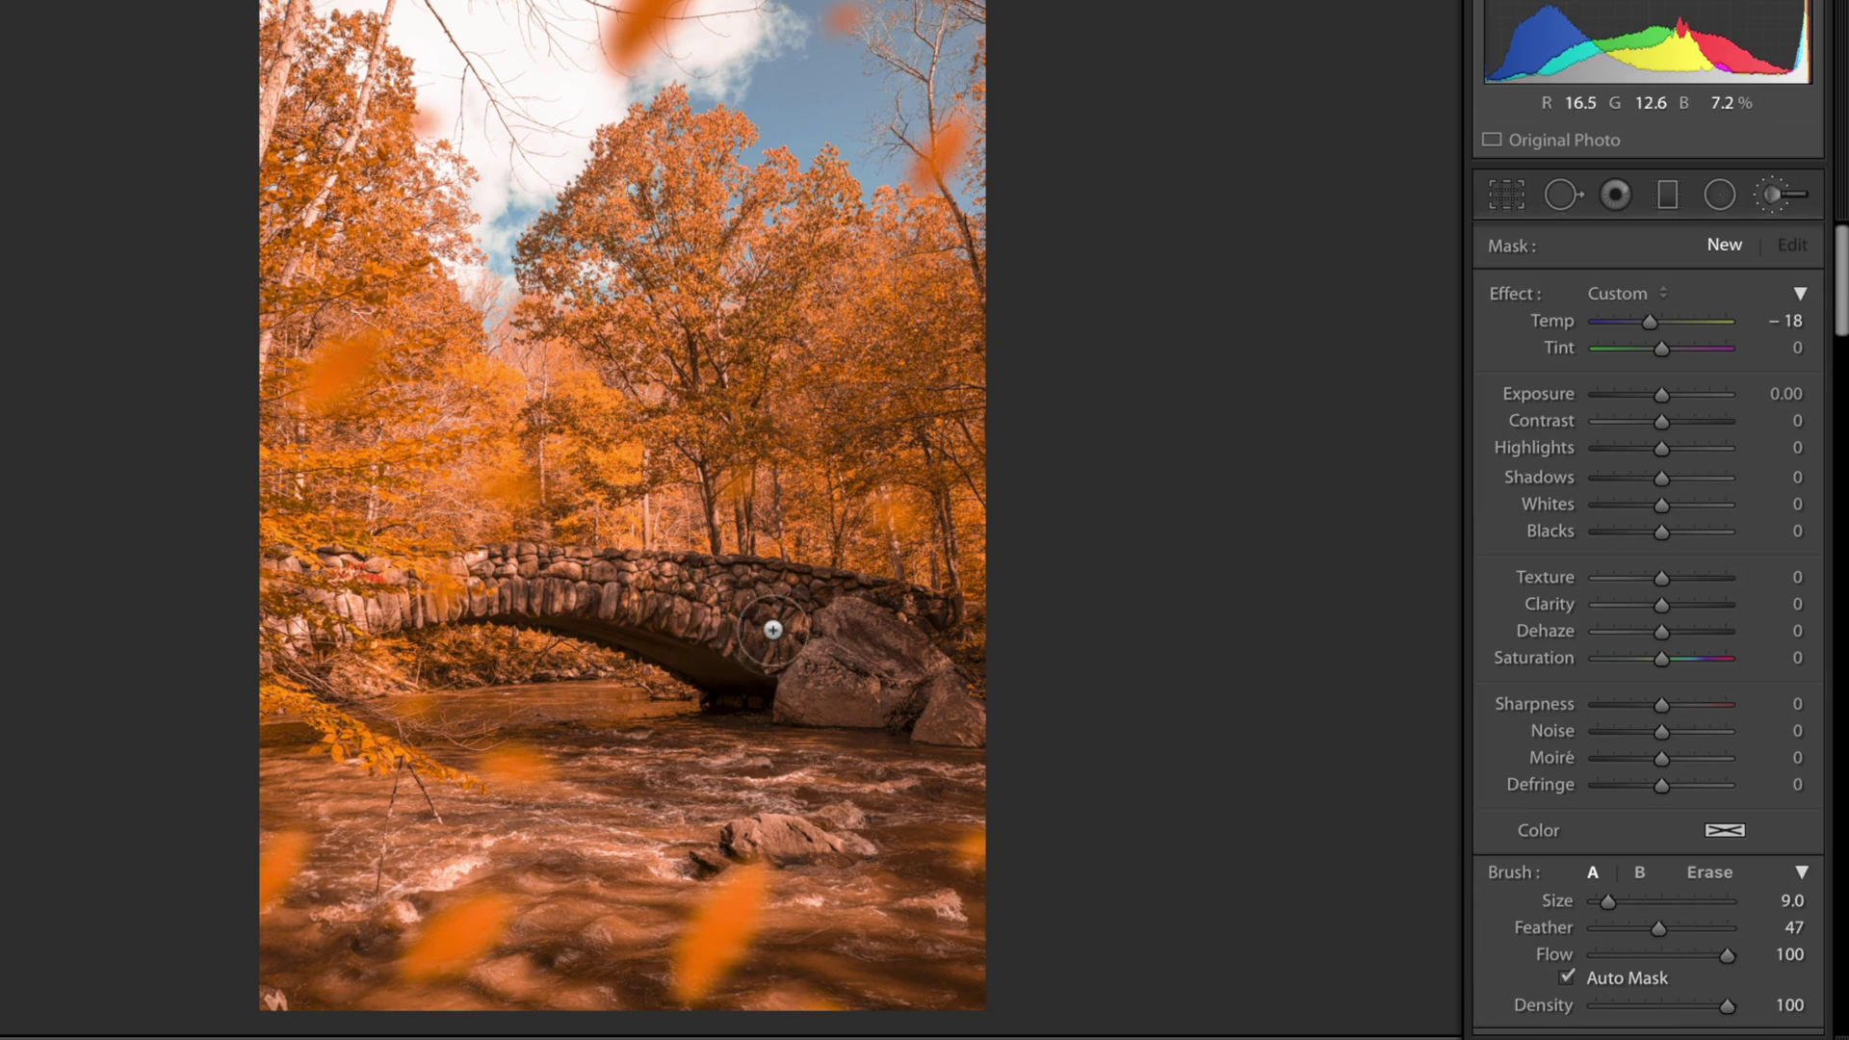
drag(1662, 320, 1644, 321)
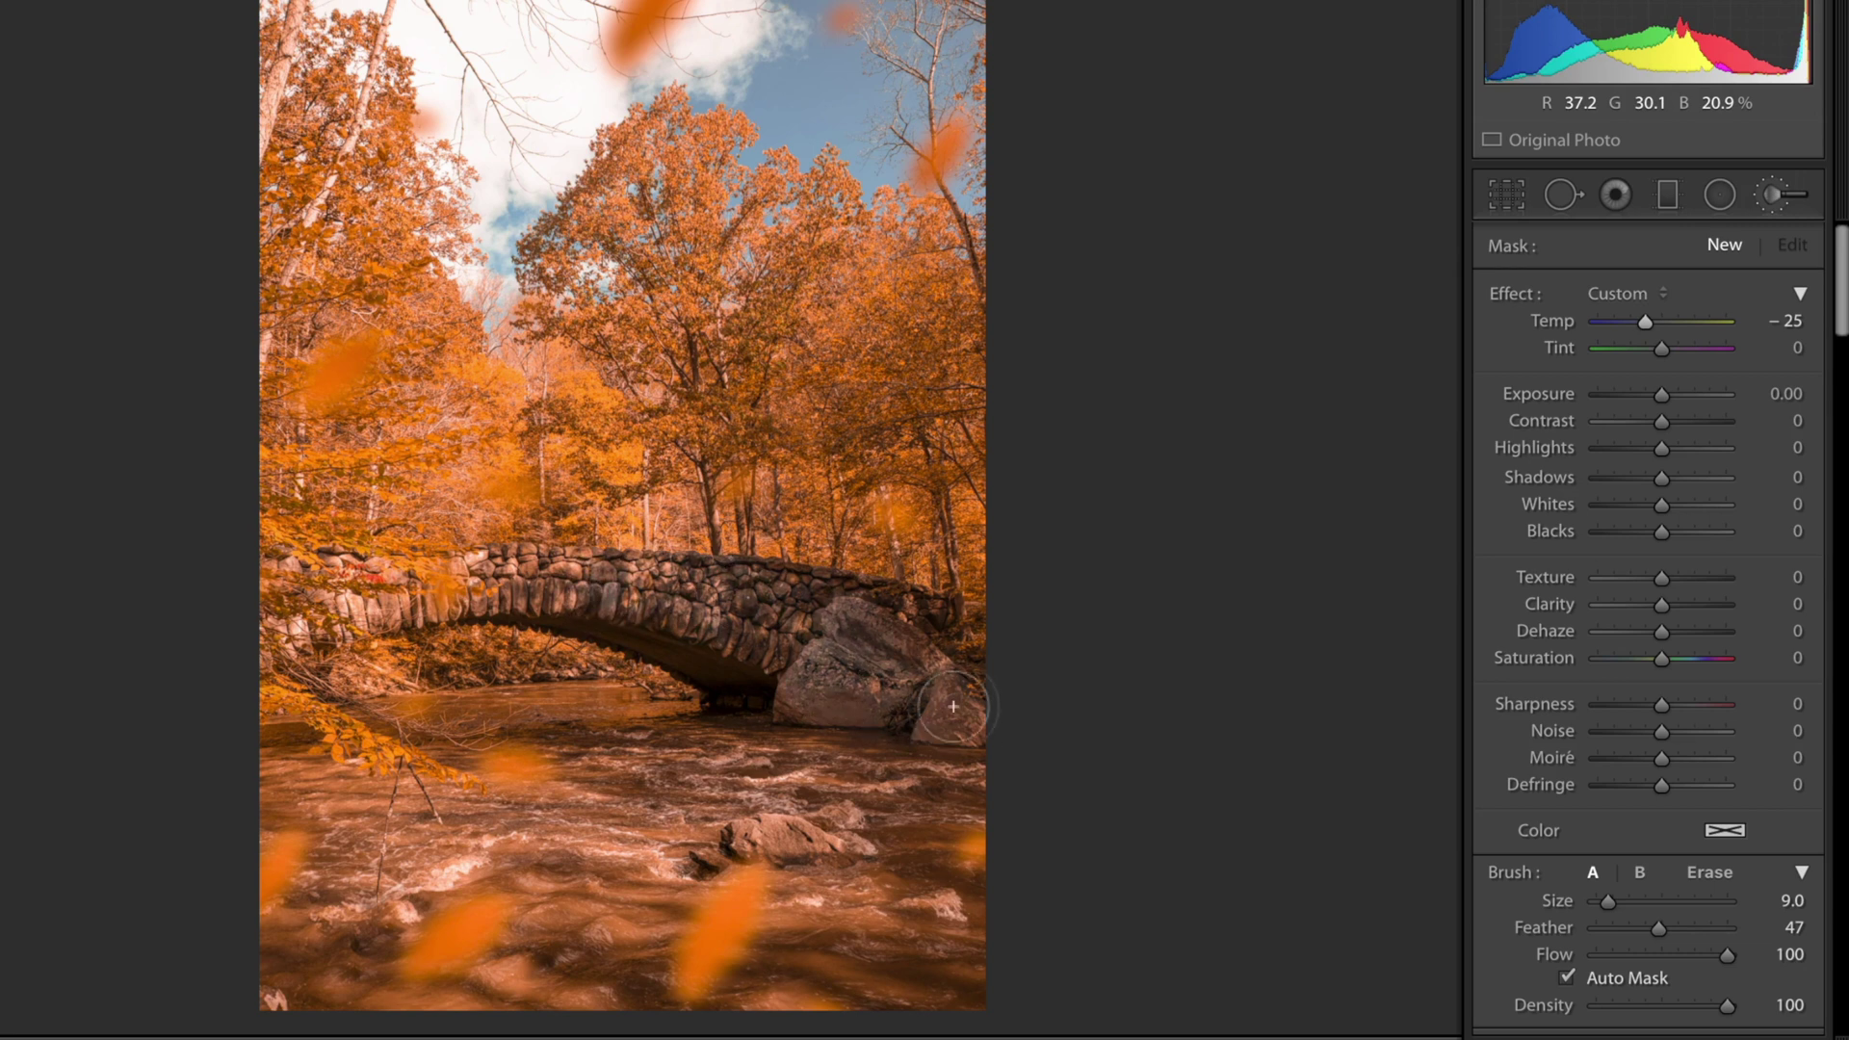
click(597, 589)
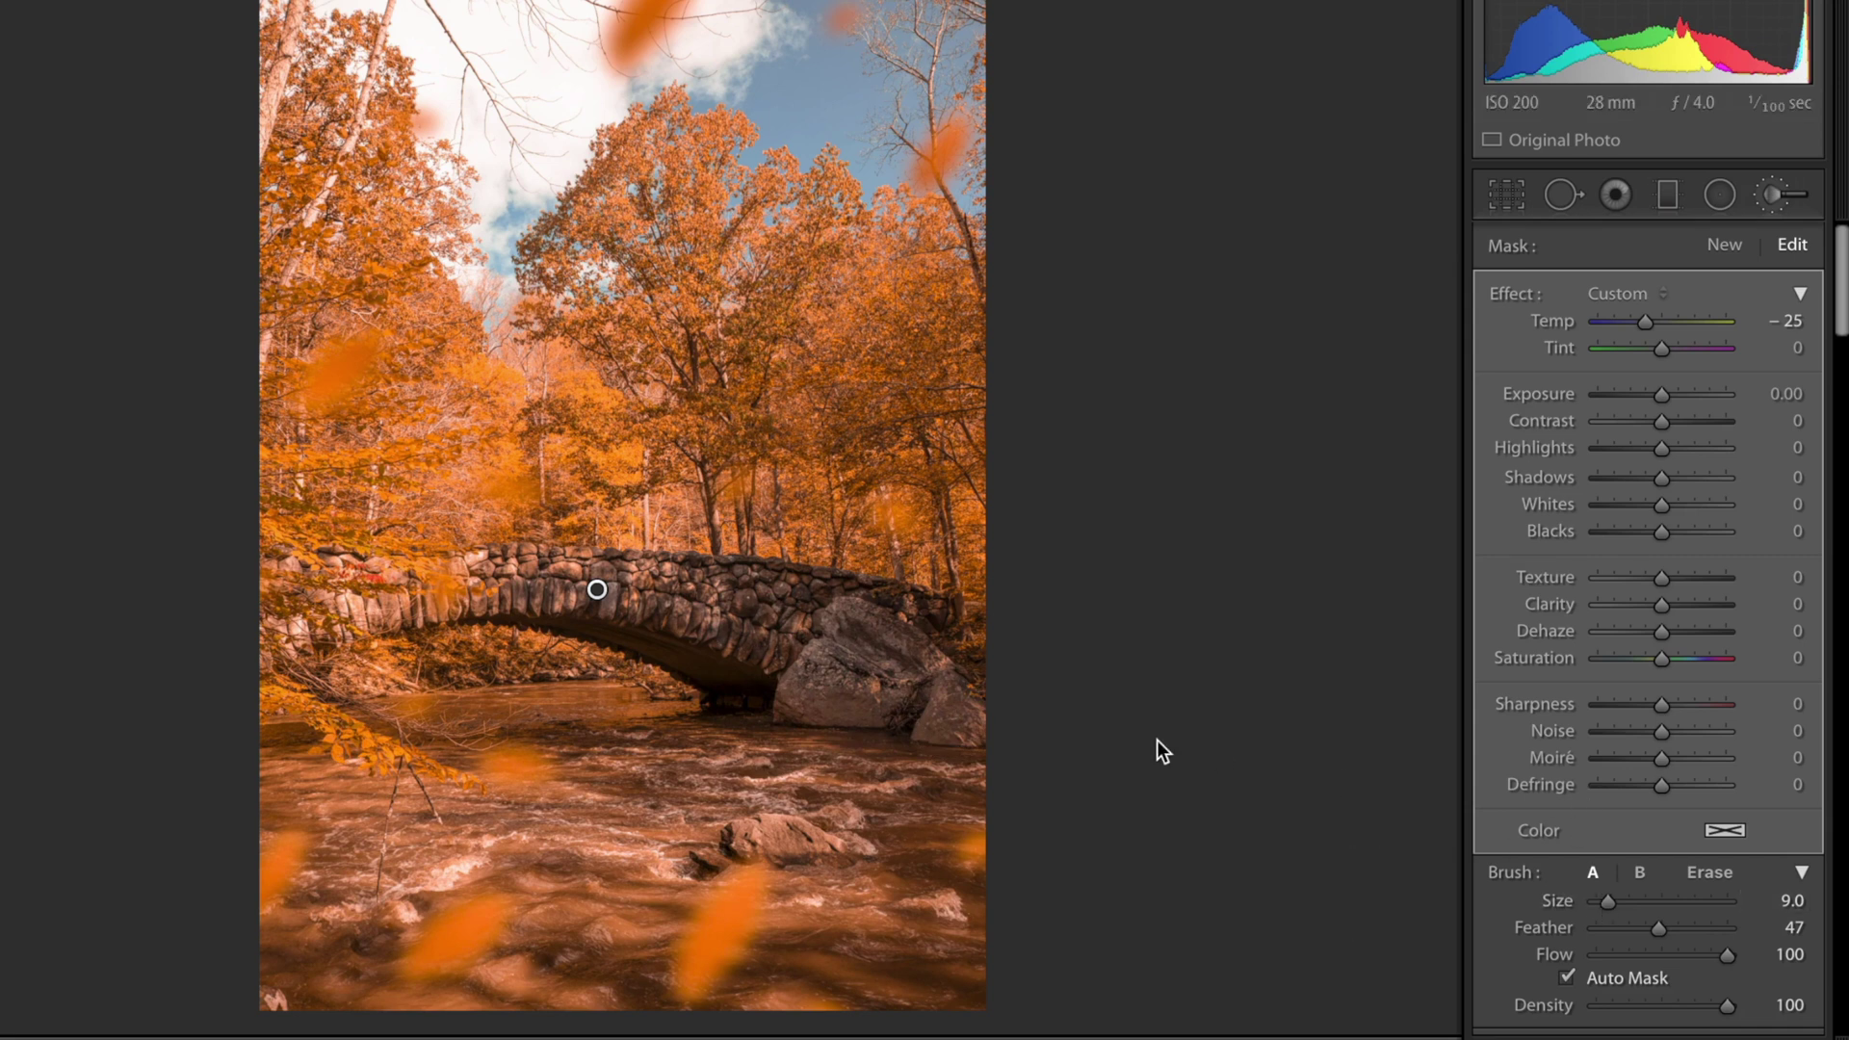
key(o)
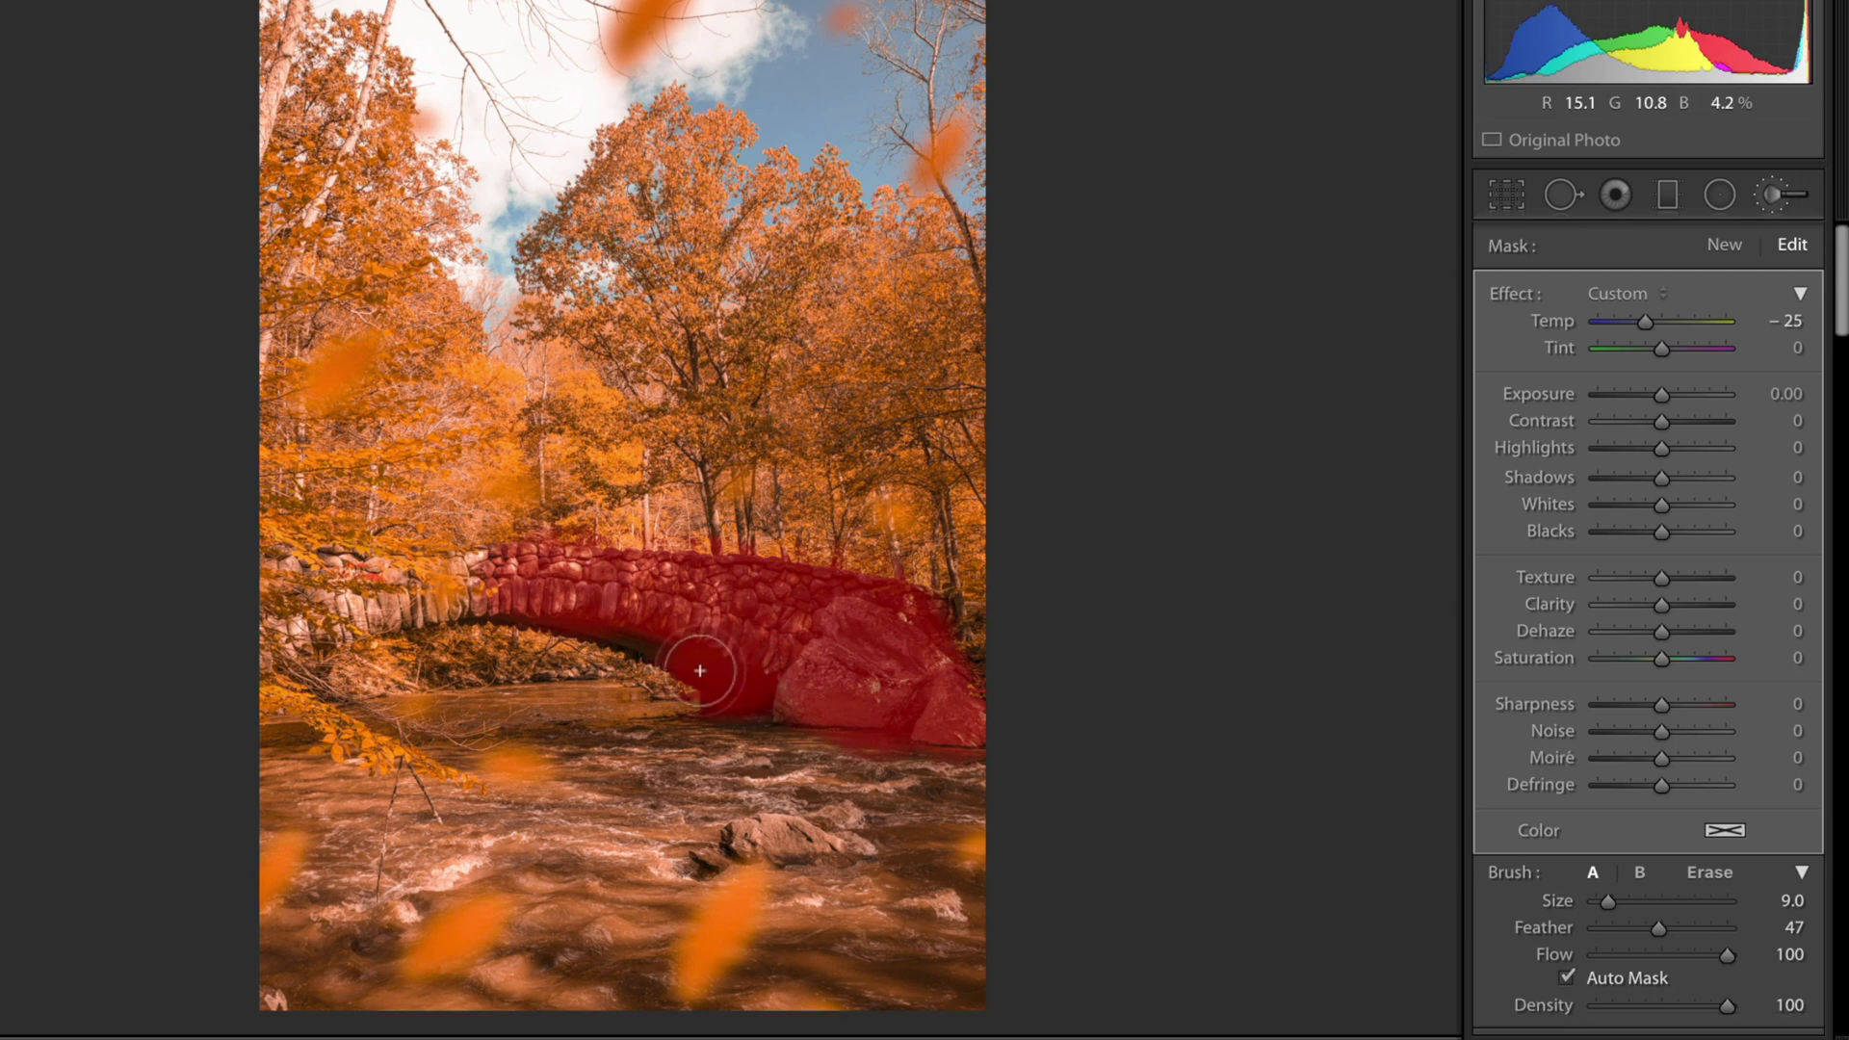
Step: Extend the mask under the bridge arch and over its right side with a smaller brush
drag(700, 670, 584, 591)
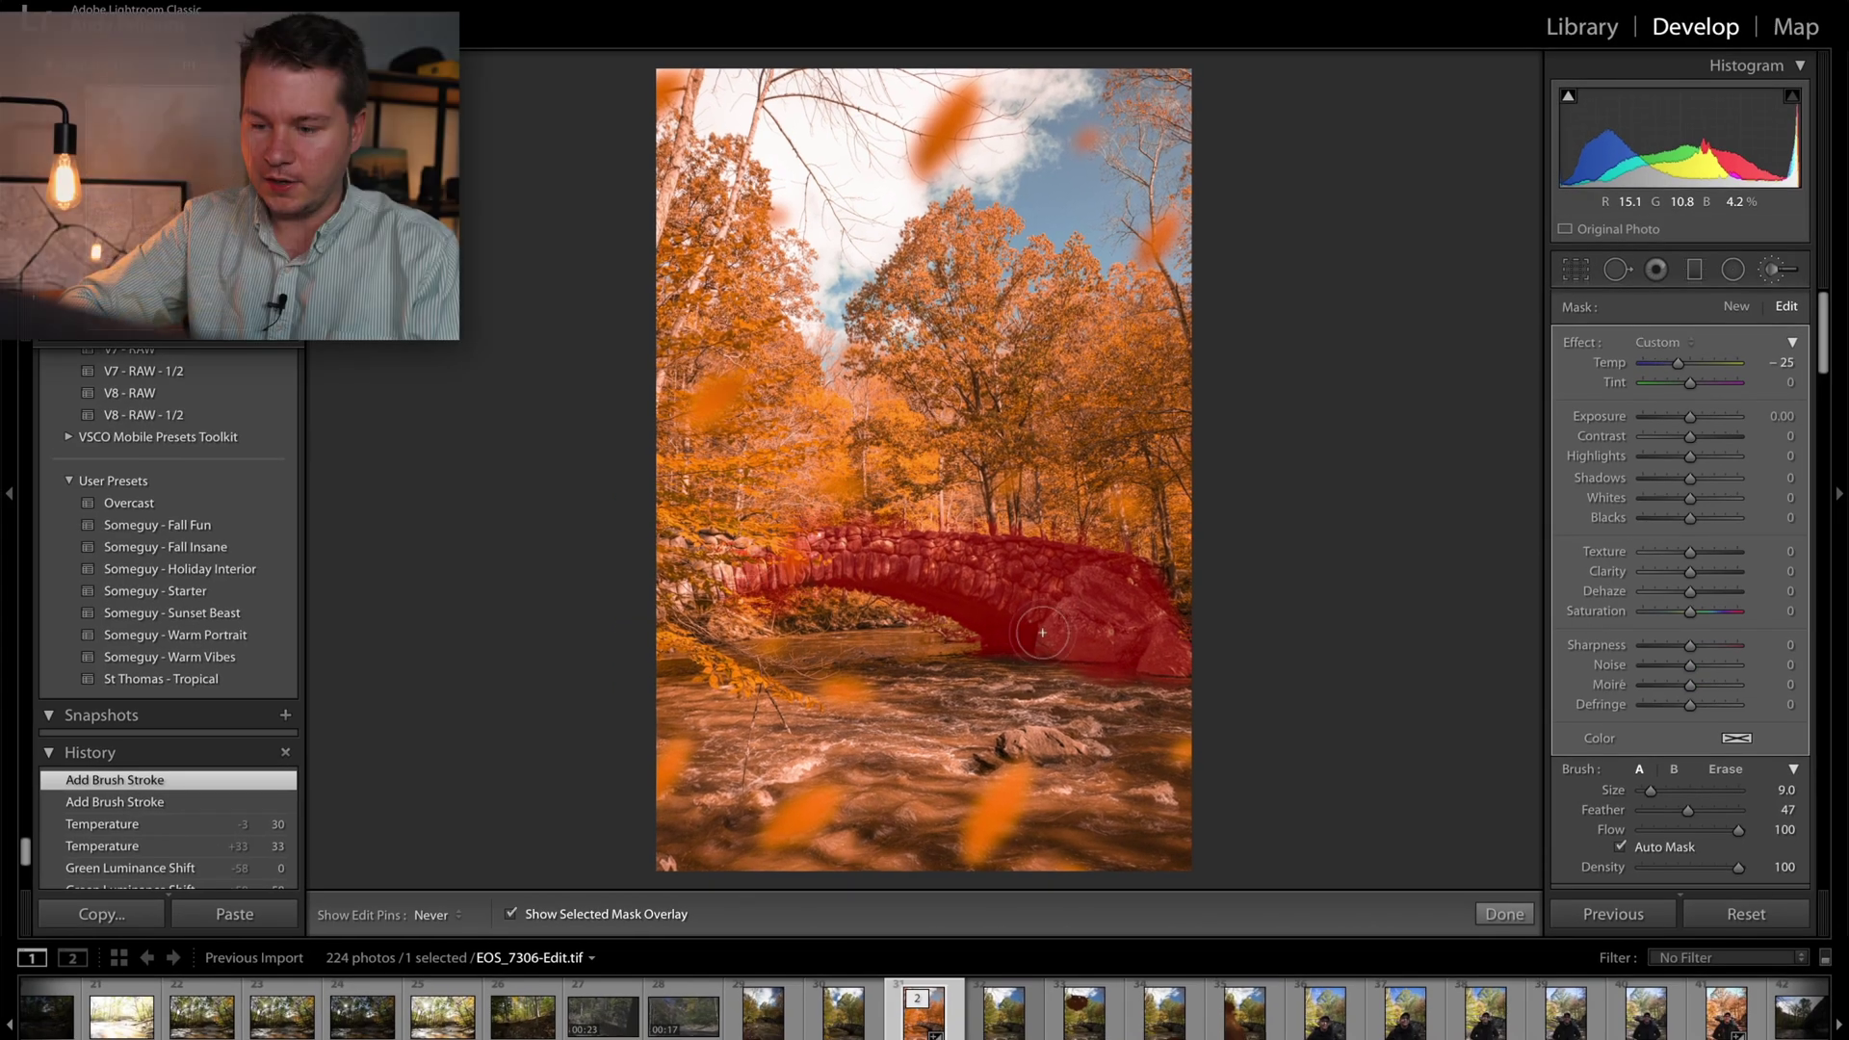
drag(1042, 632, 1097, 626)
key(h)
key(bracketleft)
key(bracketleft)
key(bracketleft)
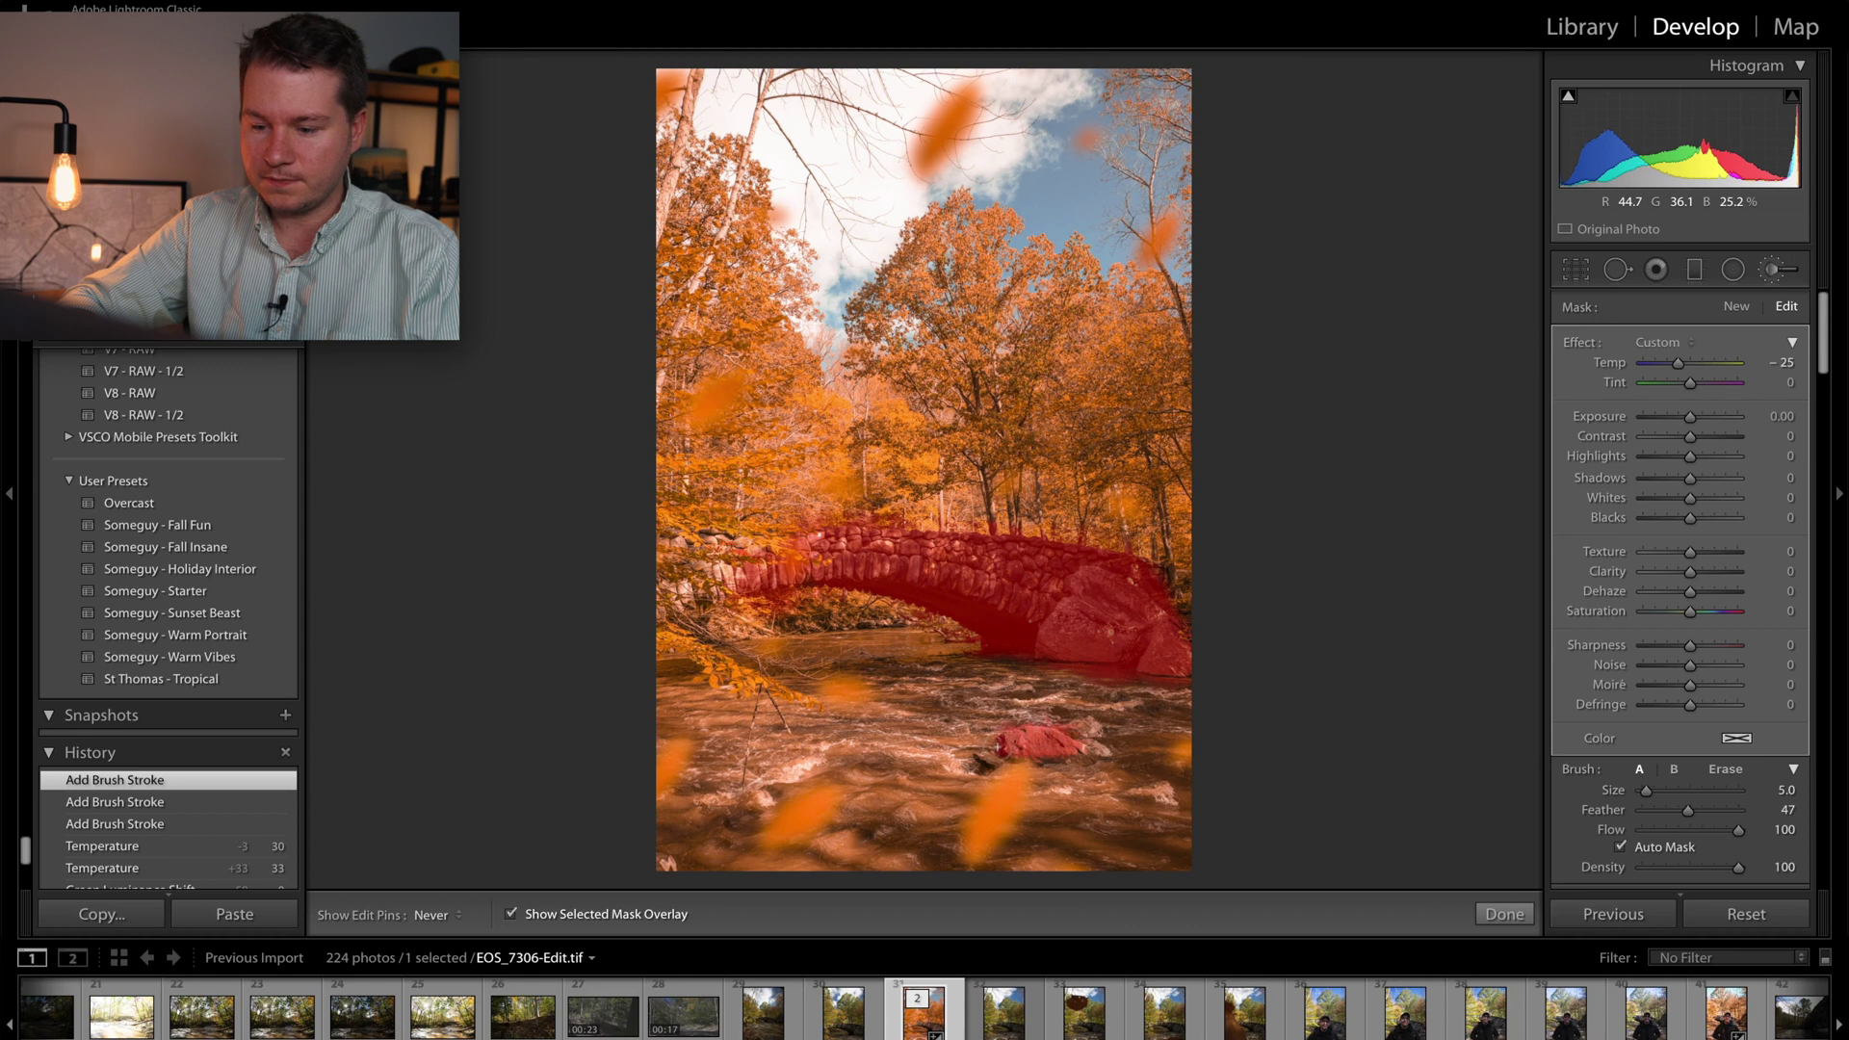
key(o)
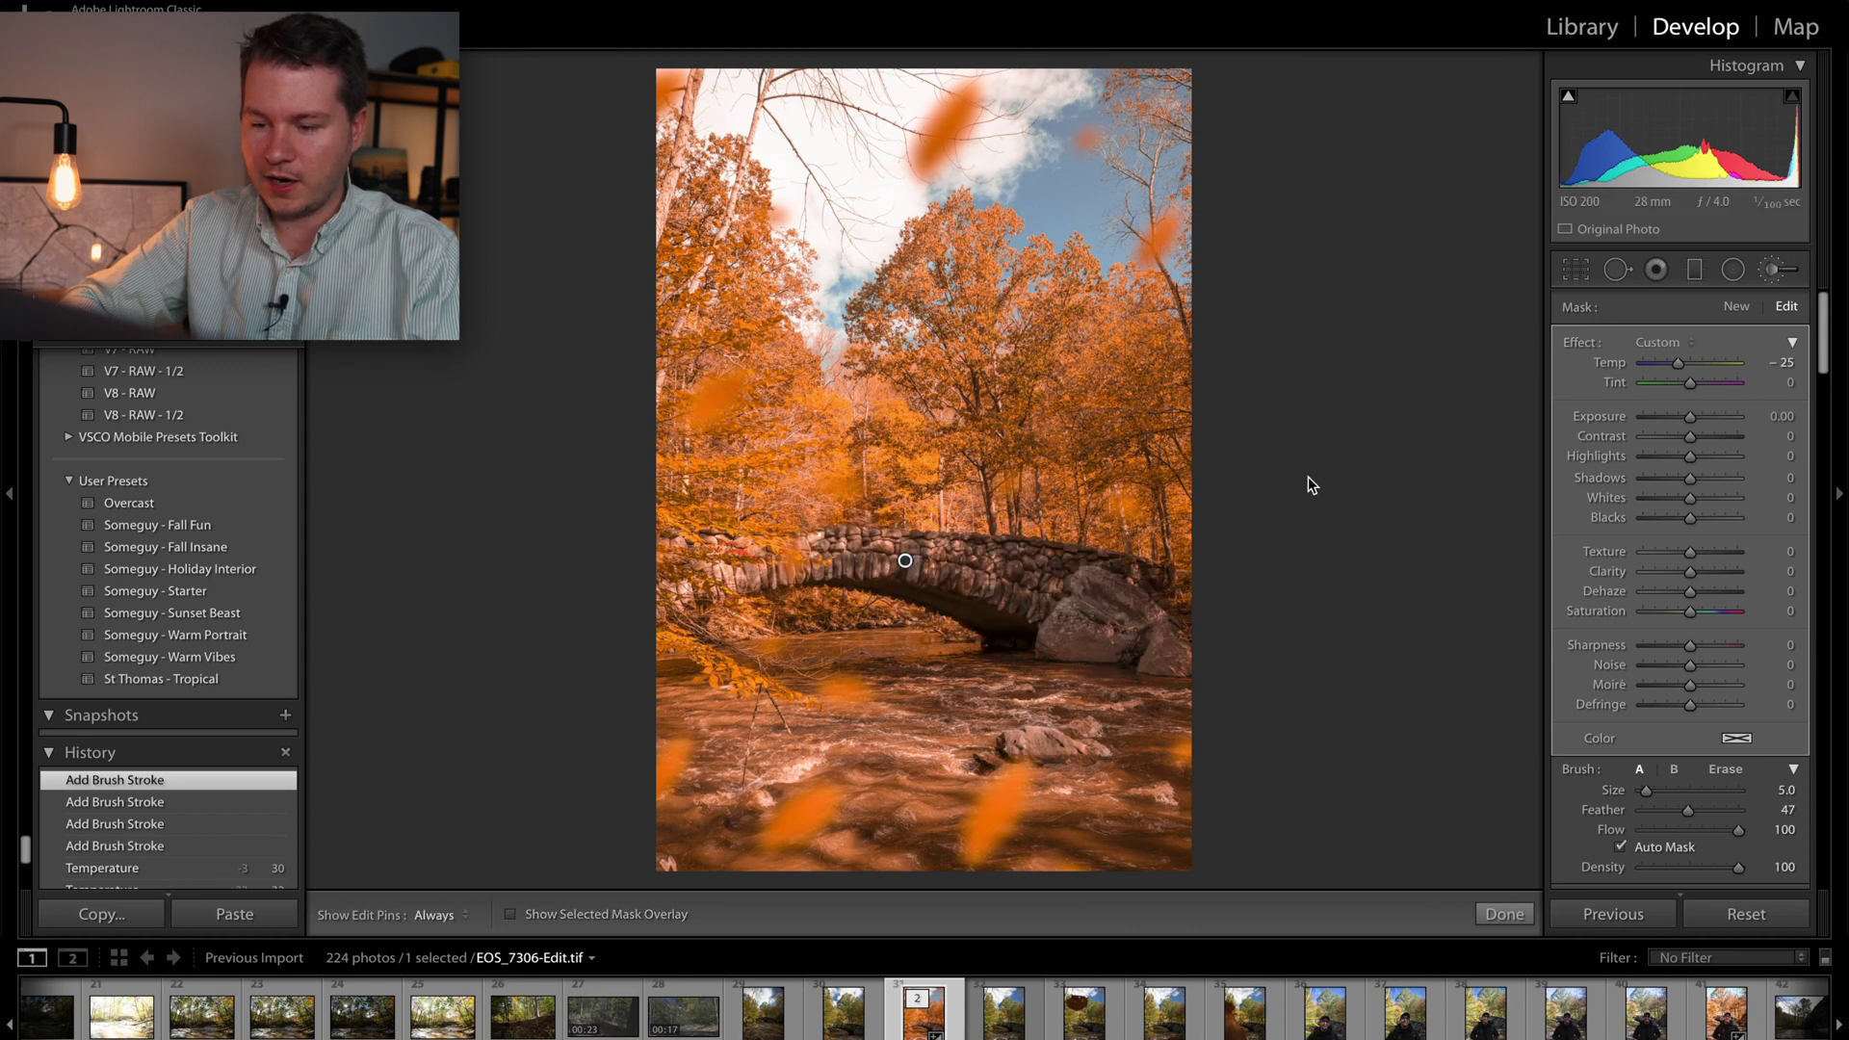
Step: Give the bridge mask local Exposure 0.33 and Saturation -61
drag(1690, 409, 1701, 410)
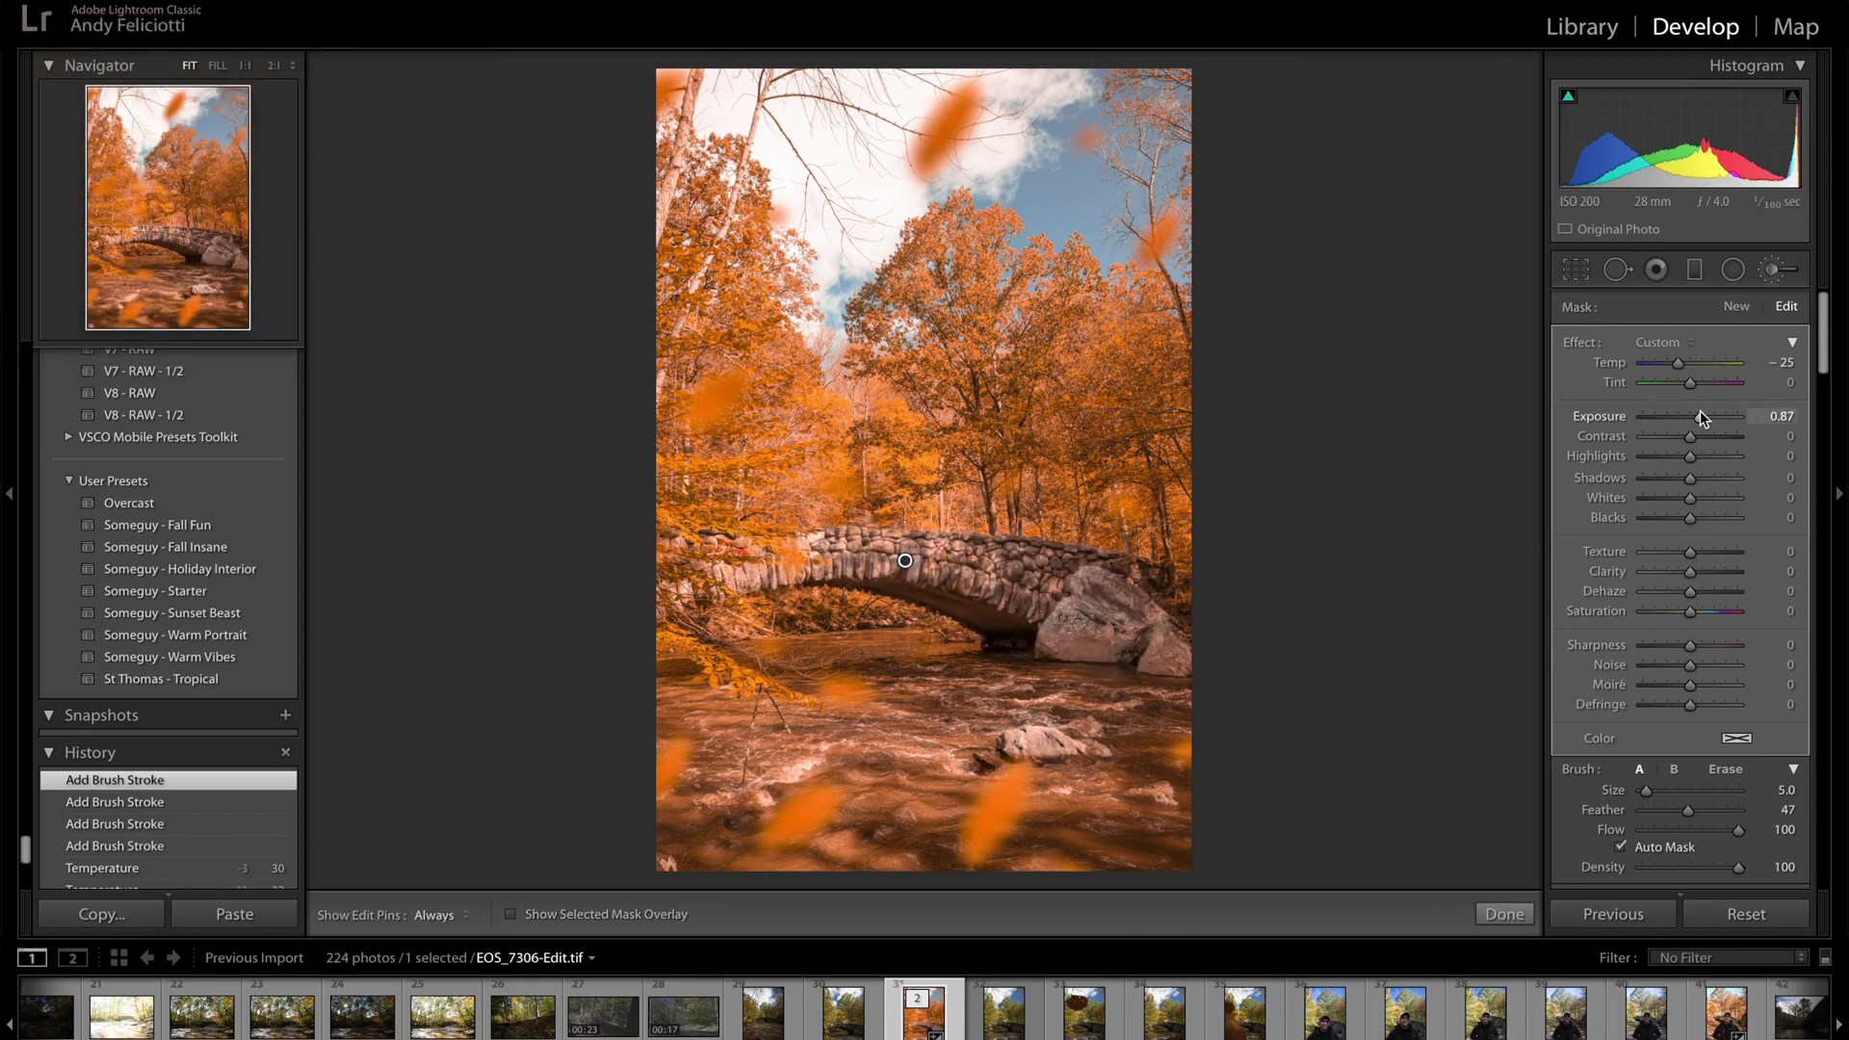
double_click(1701, 416)
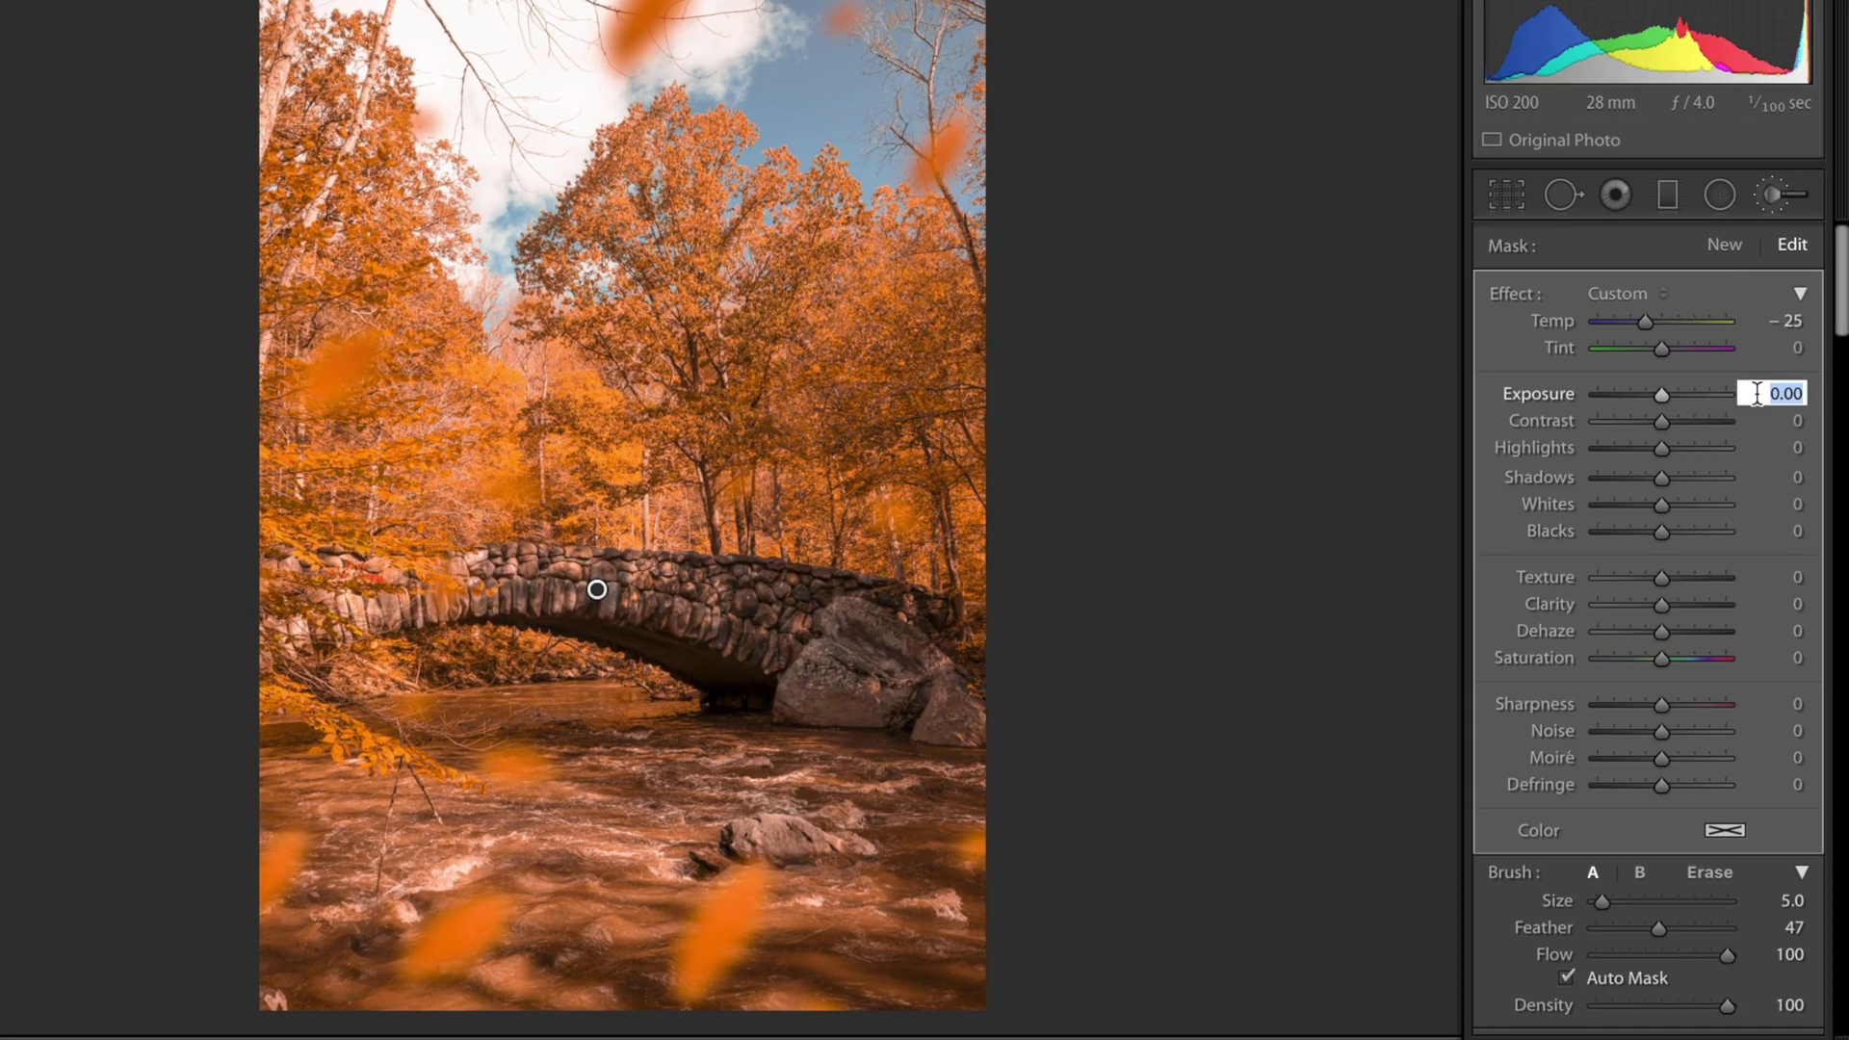
text(0.33)
key(Return)
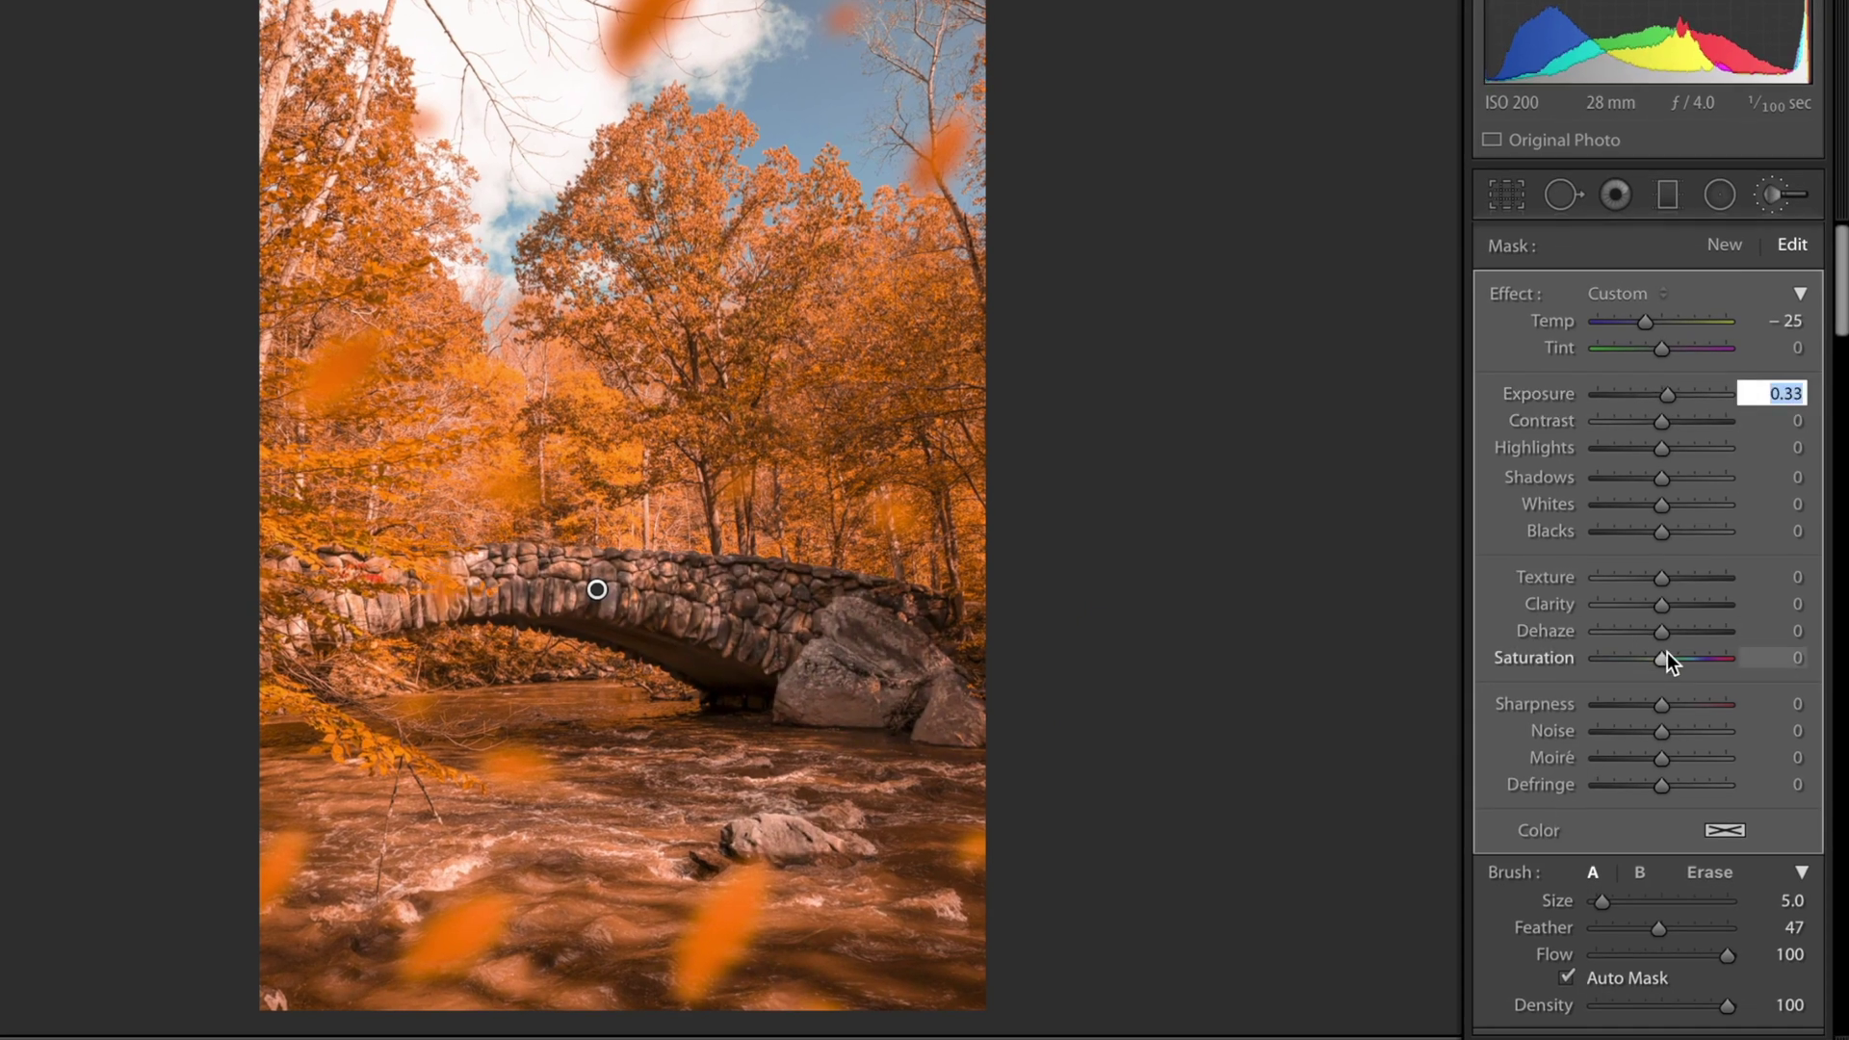
drag(1667, 656, 1627, 656)
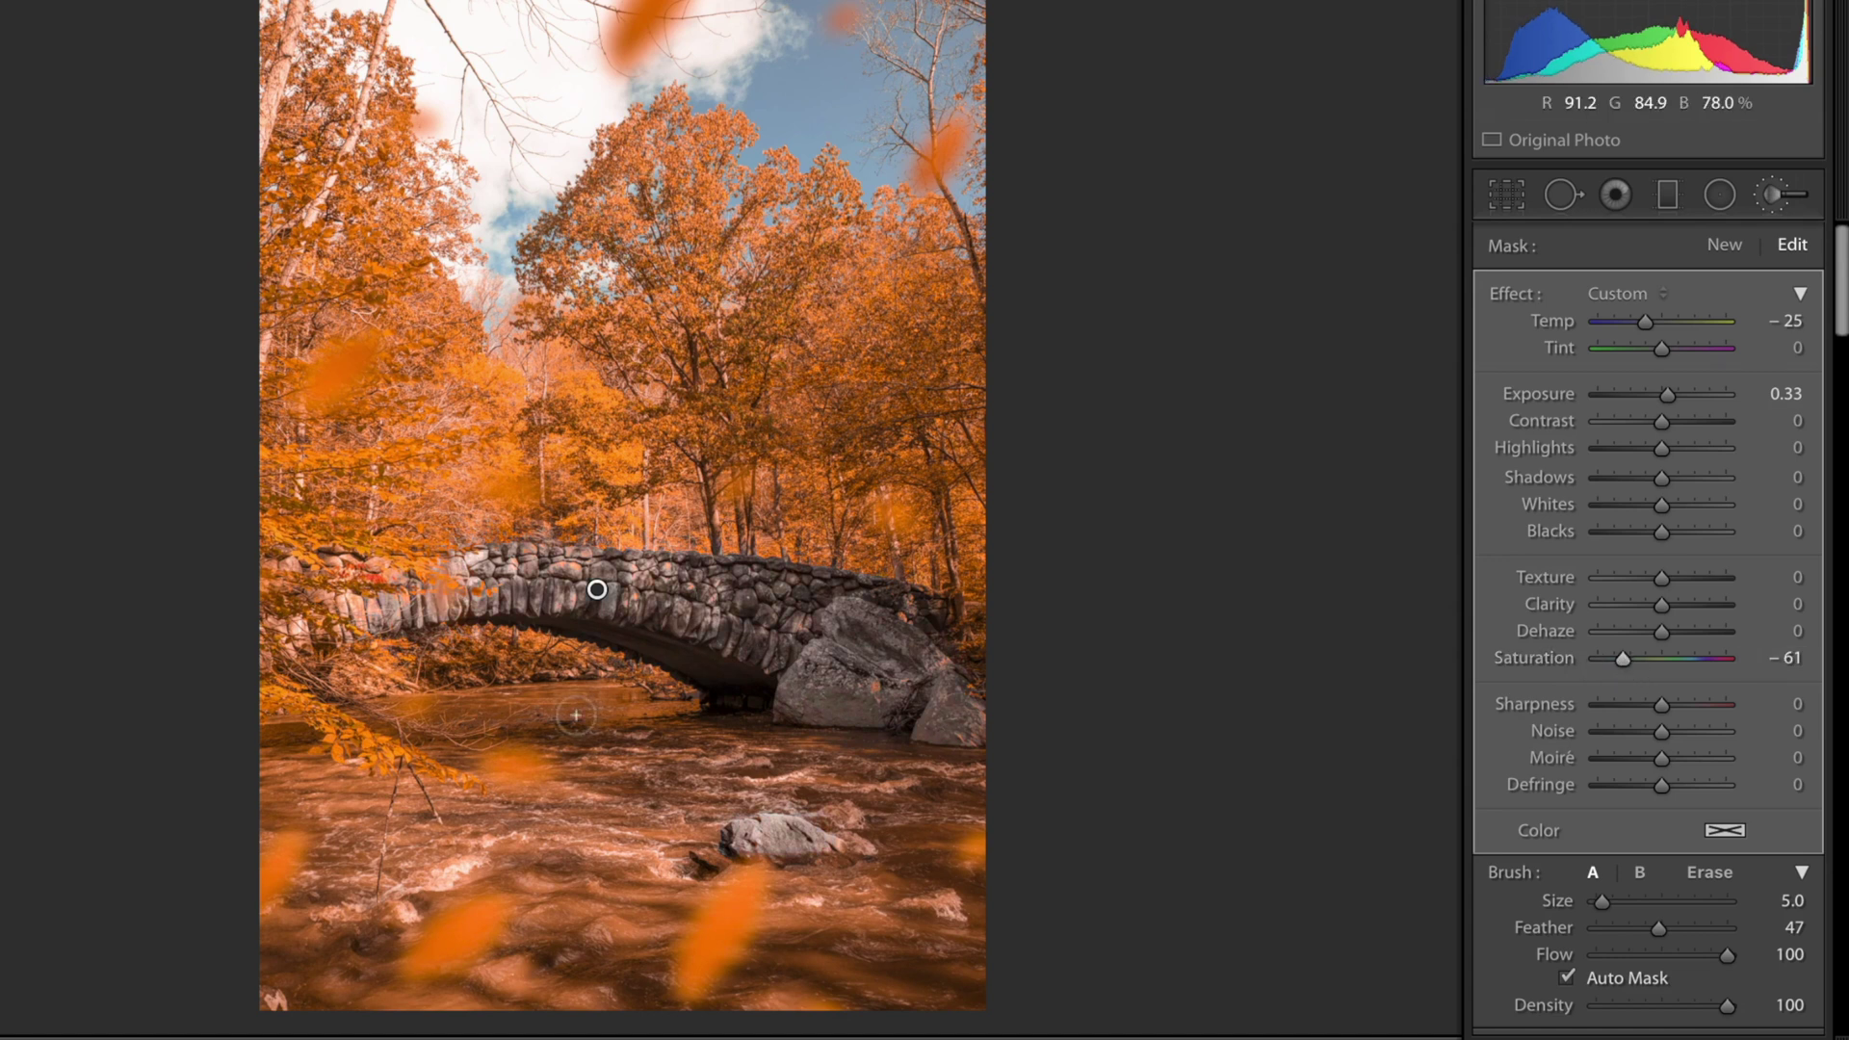
Step: Restore the deleted bridge brush pin, cool it to Temp -30, and add another stroke
key(Delete)
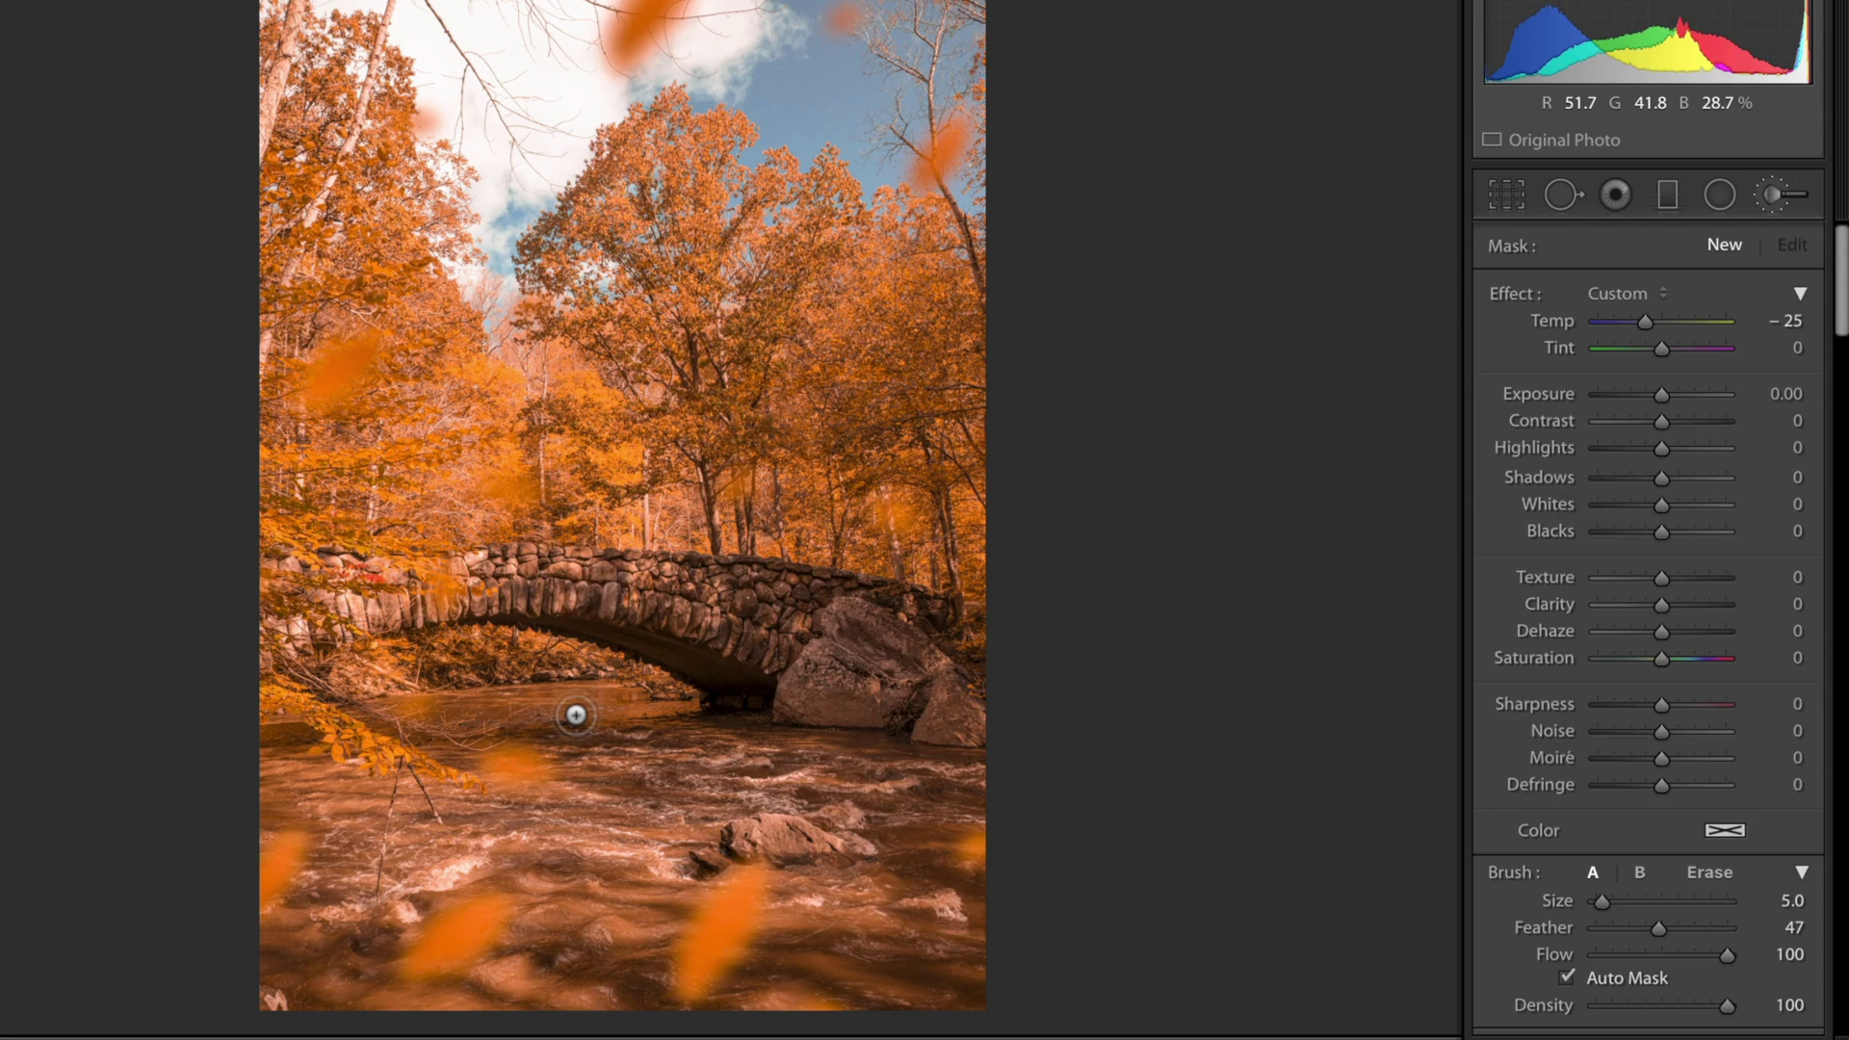
key(ctrl+z)
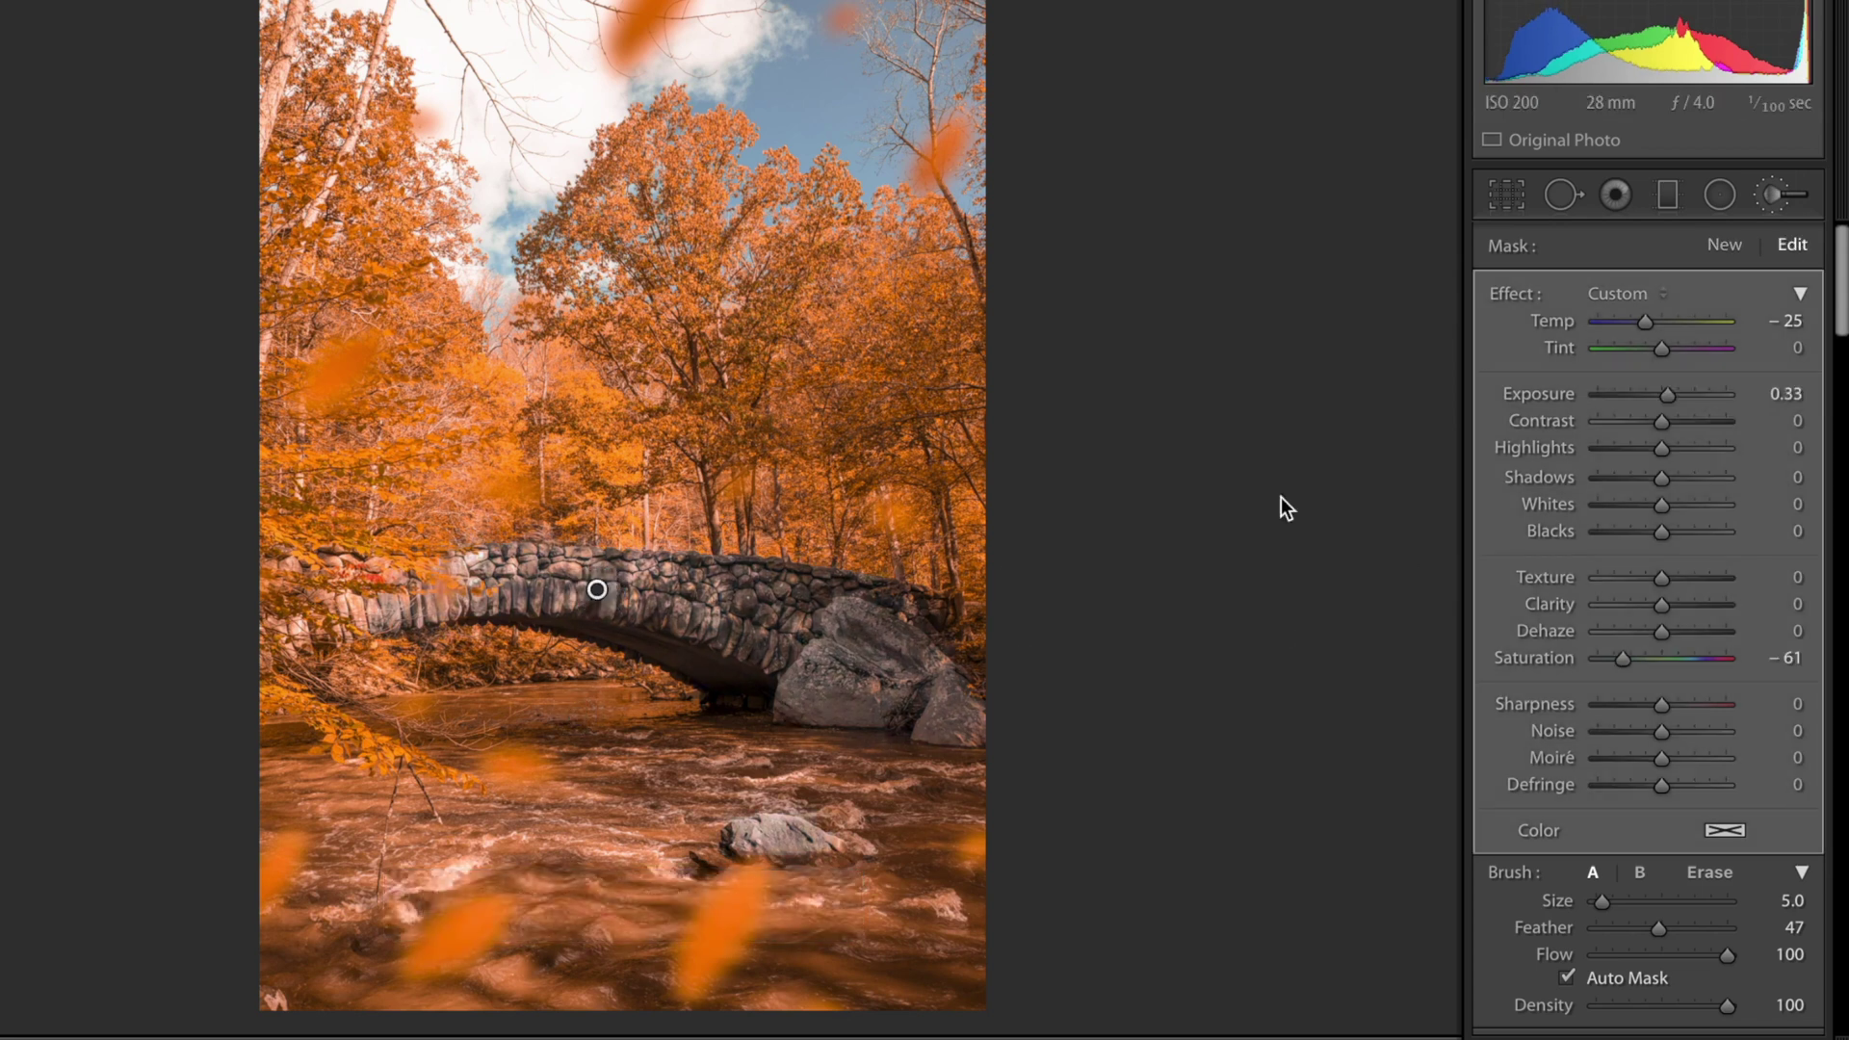
drag(1646, 322, 1644, 321)
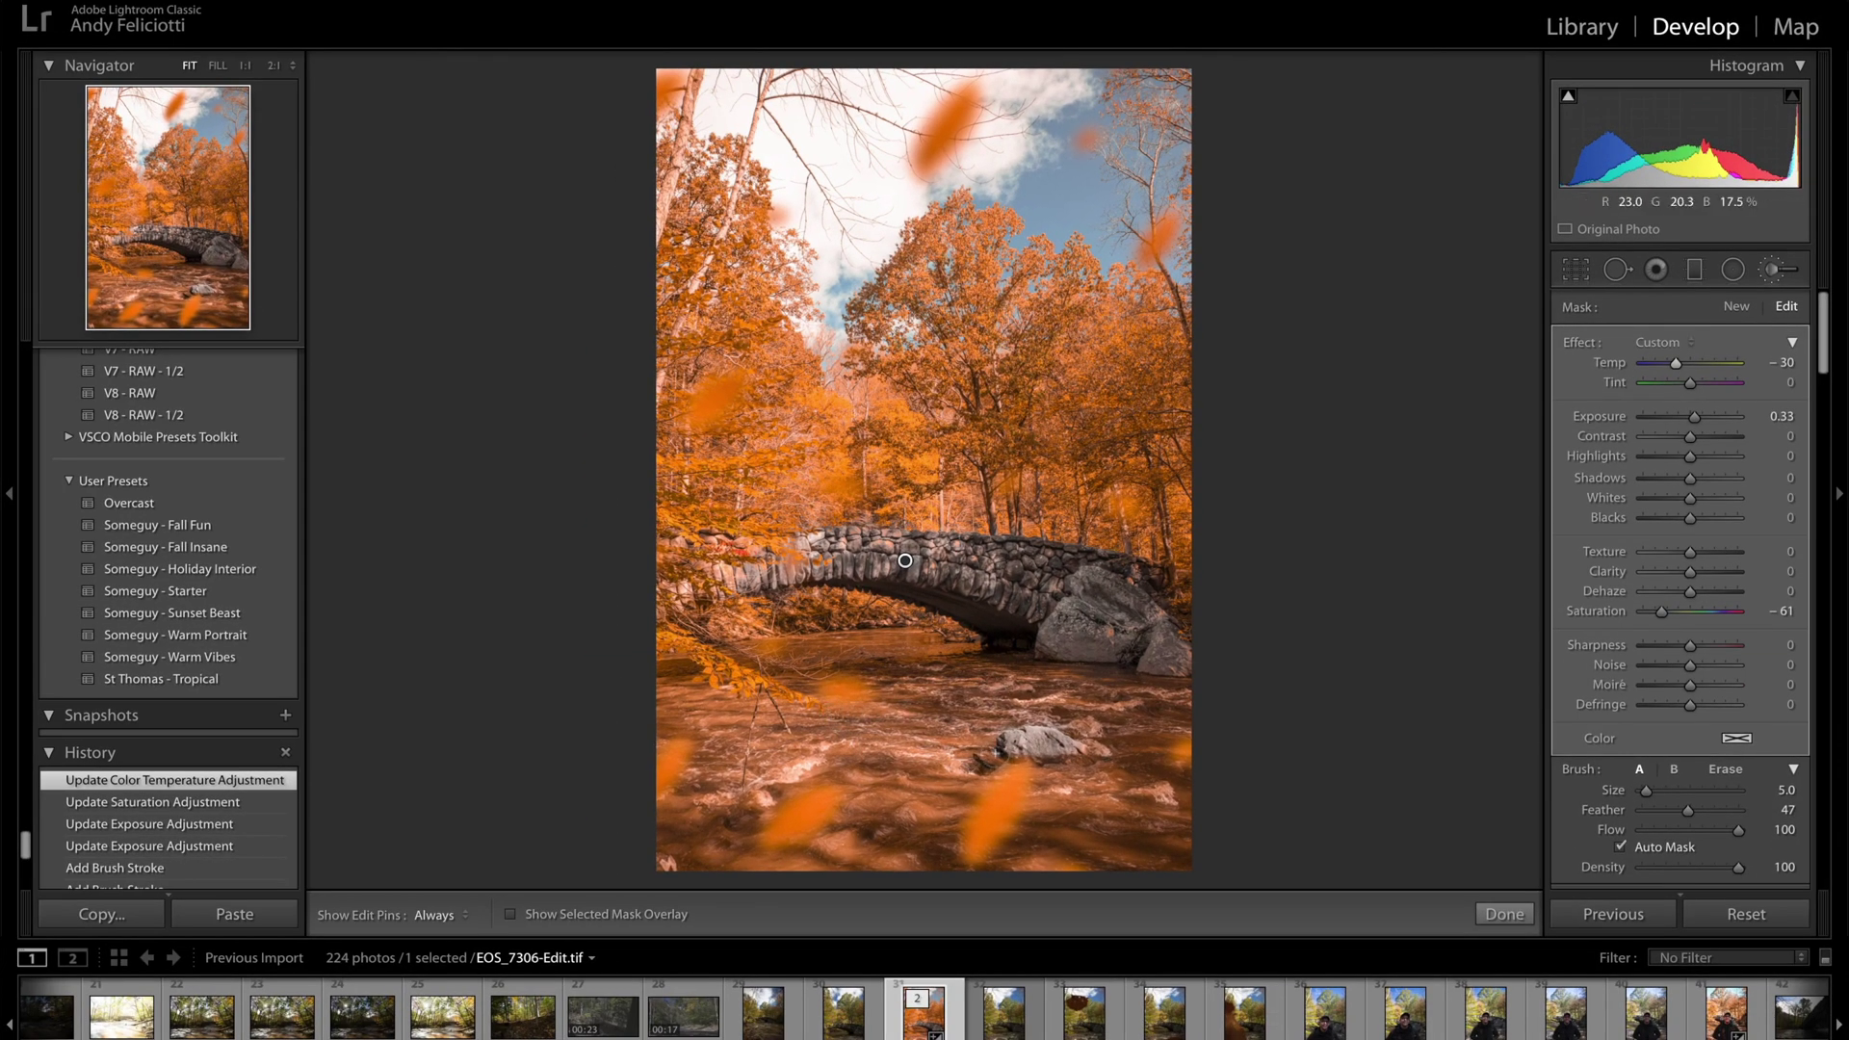
click(1020, 555)
Step: With a smaller brush, erase the bridge mask from the water below the boulder
key(bracketleft)
key(bracketleft)
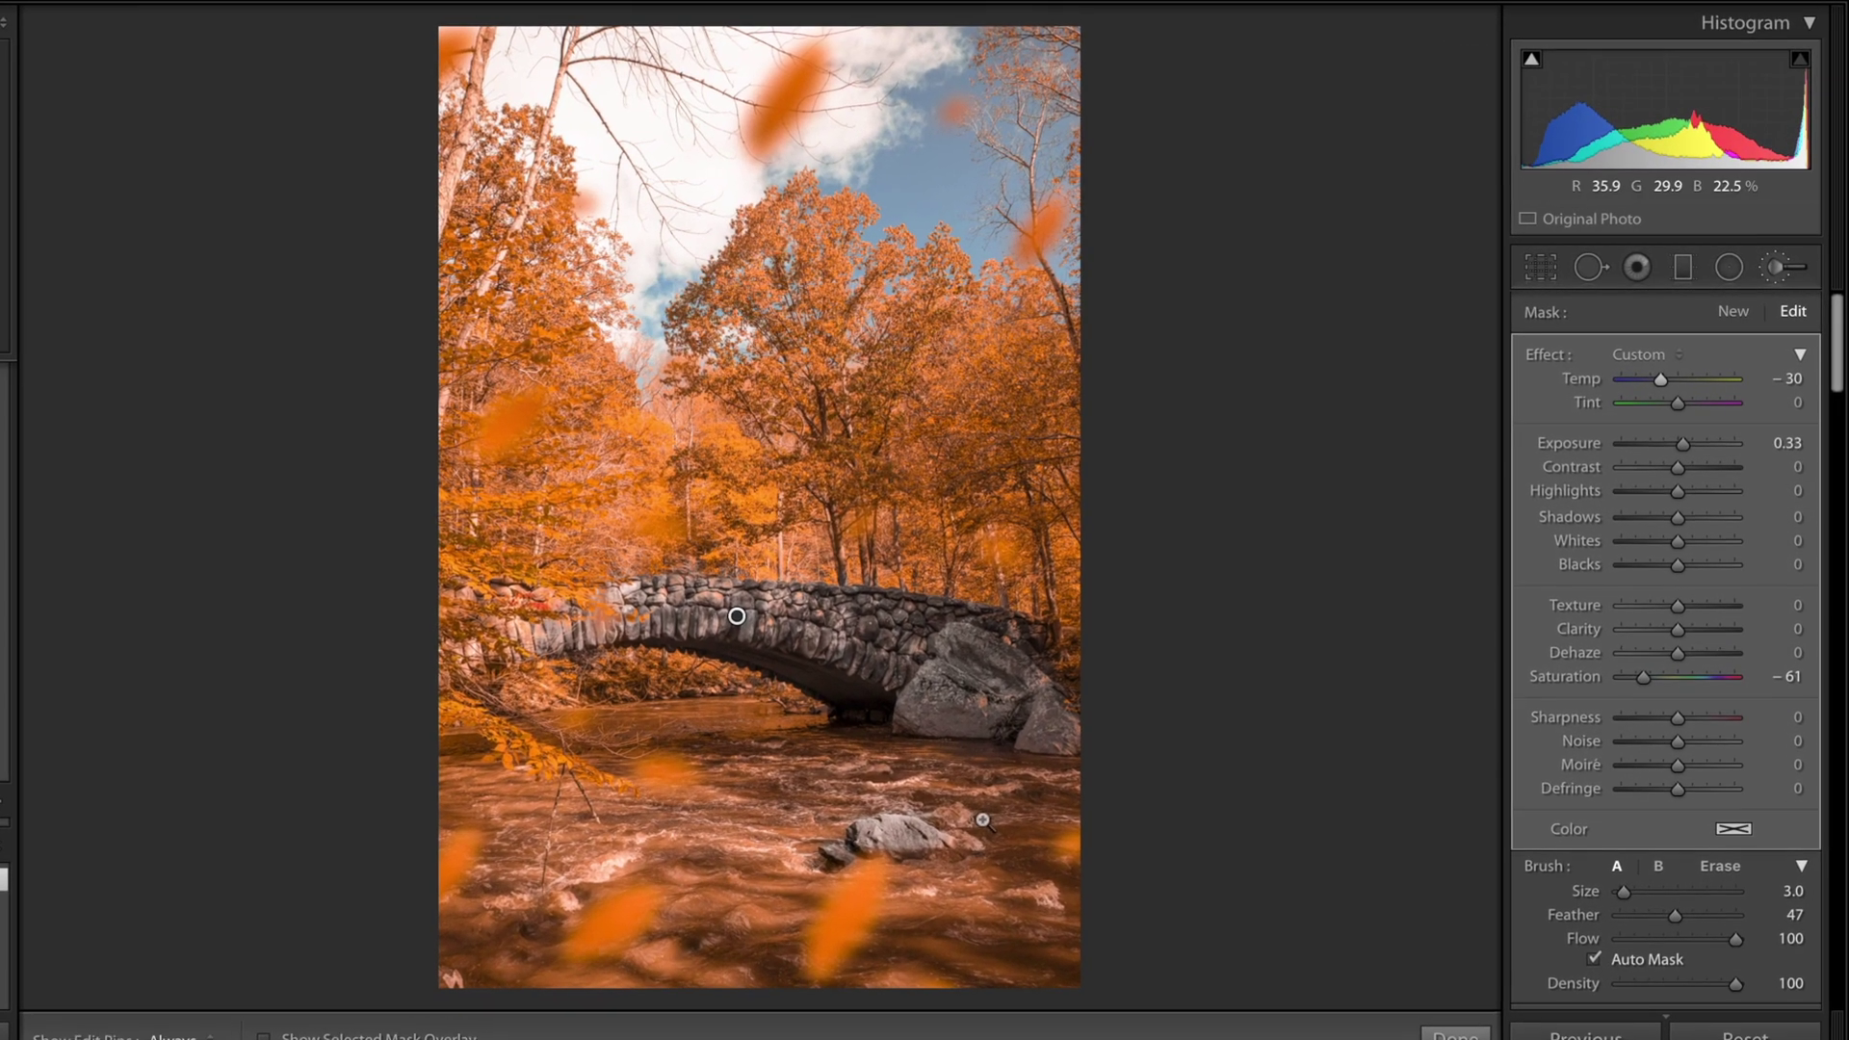
click(983, 821)
key(o)
key(alt)
scroll(819, 805, up, 4)
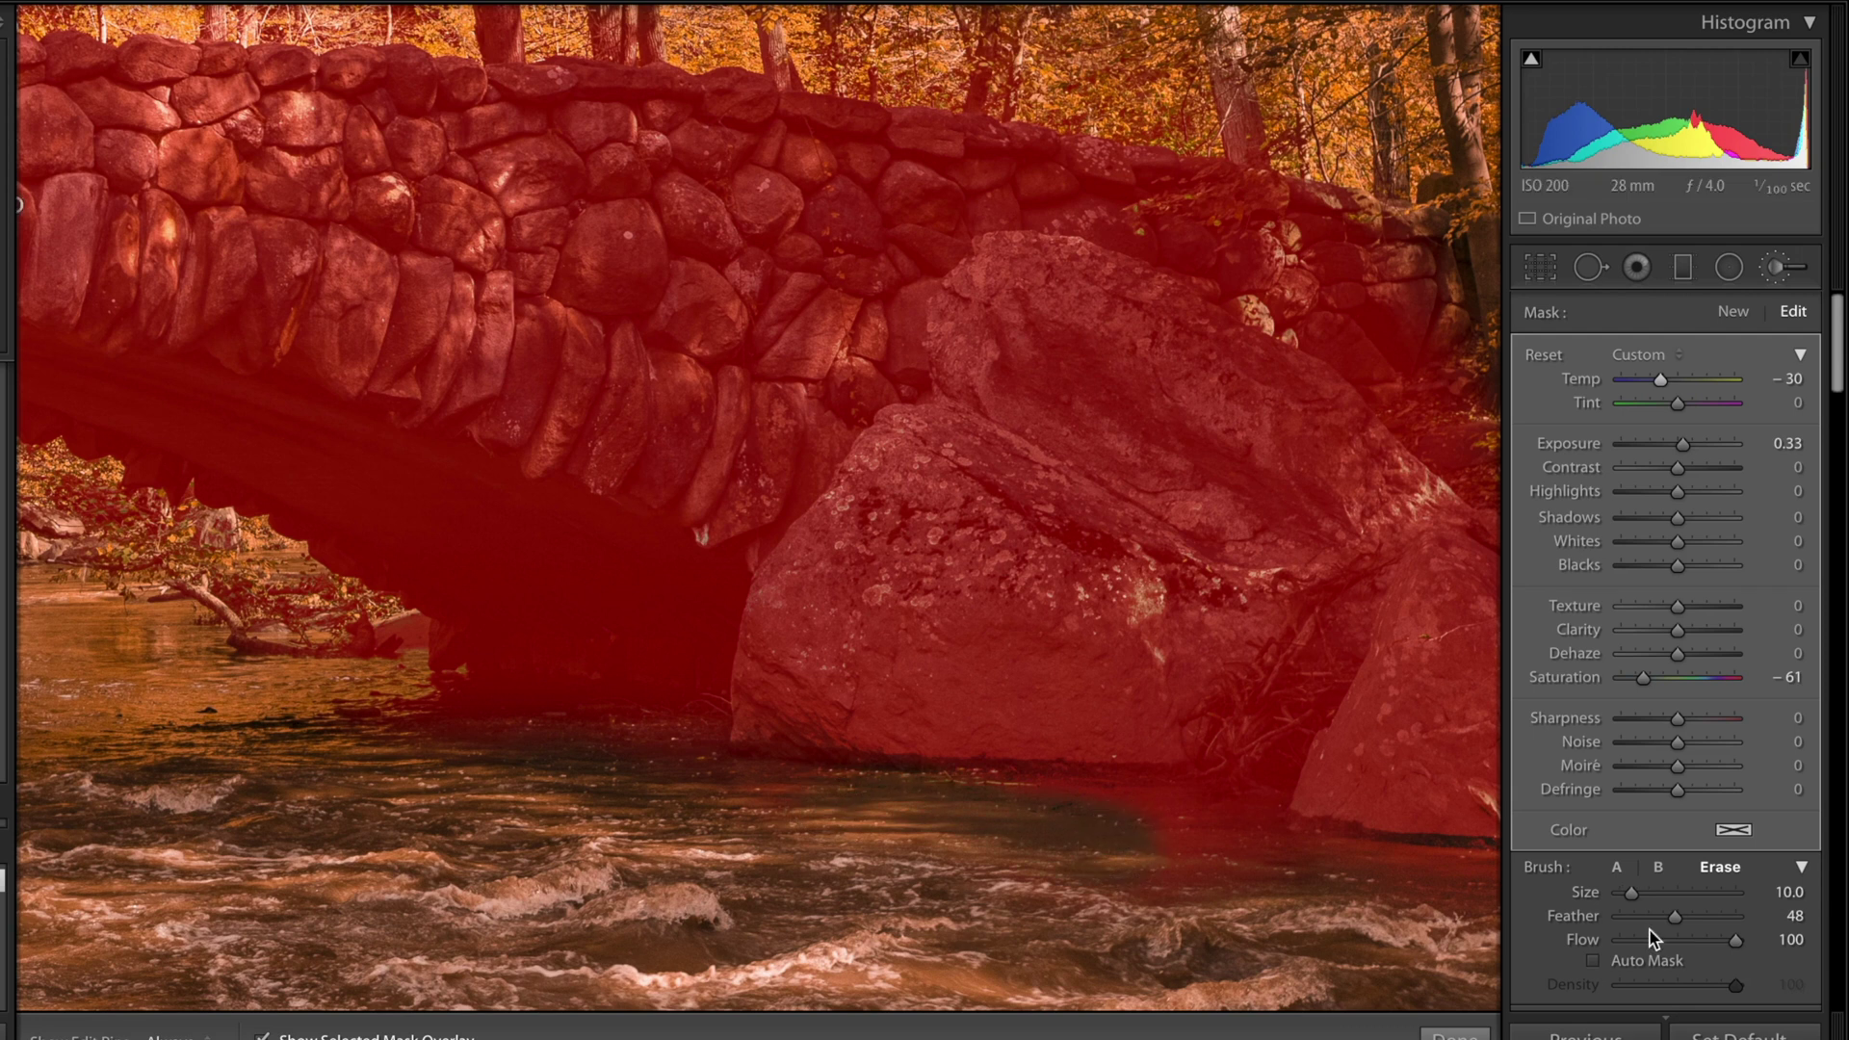
drag(1129, 778, 1235, 835)
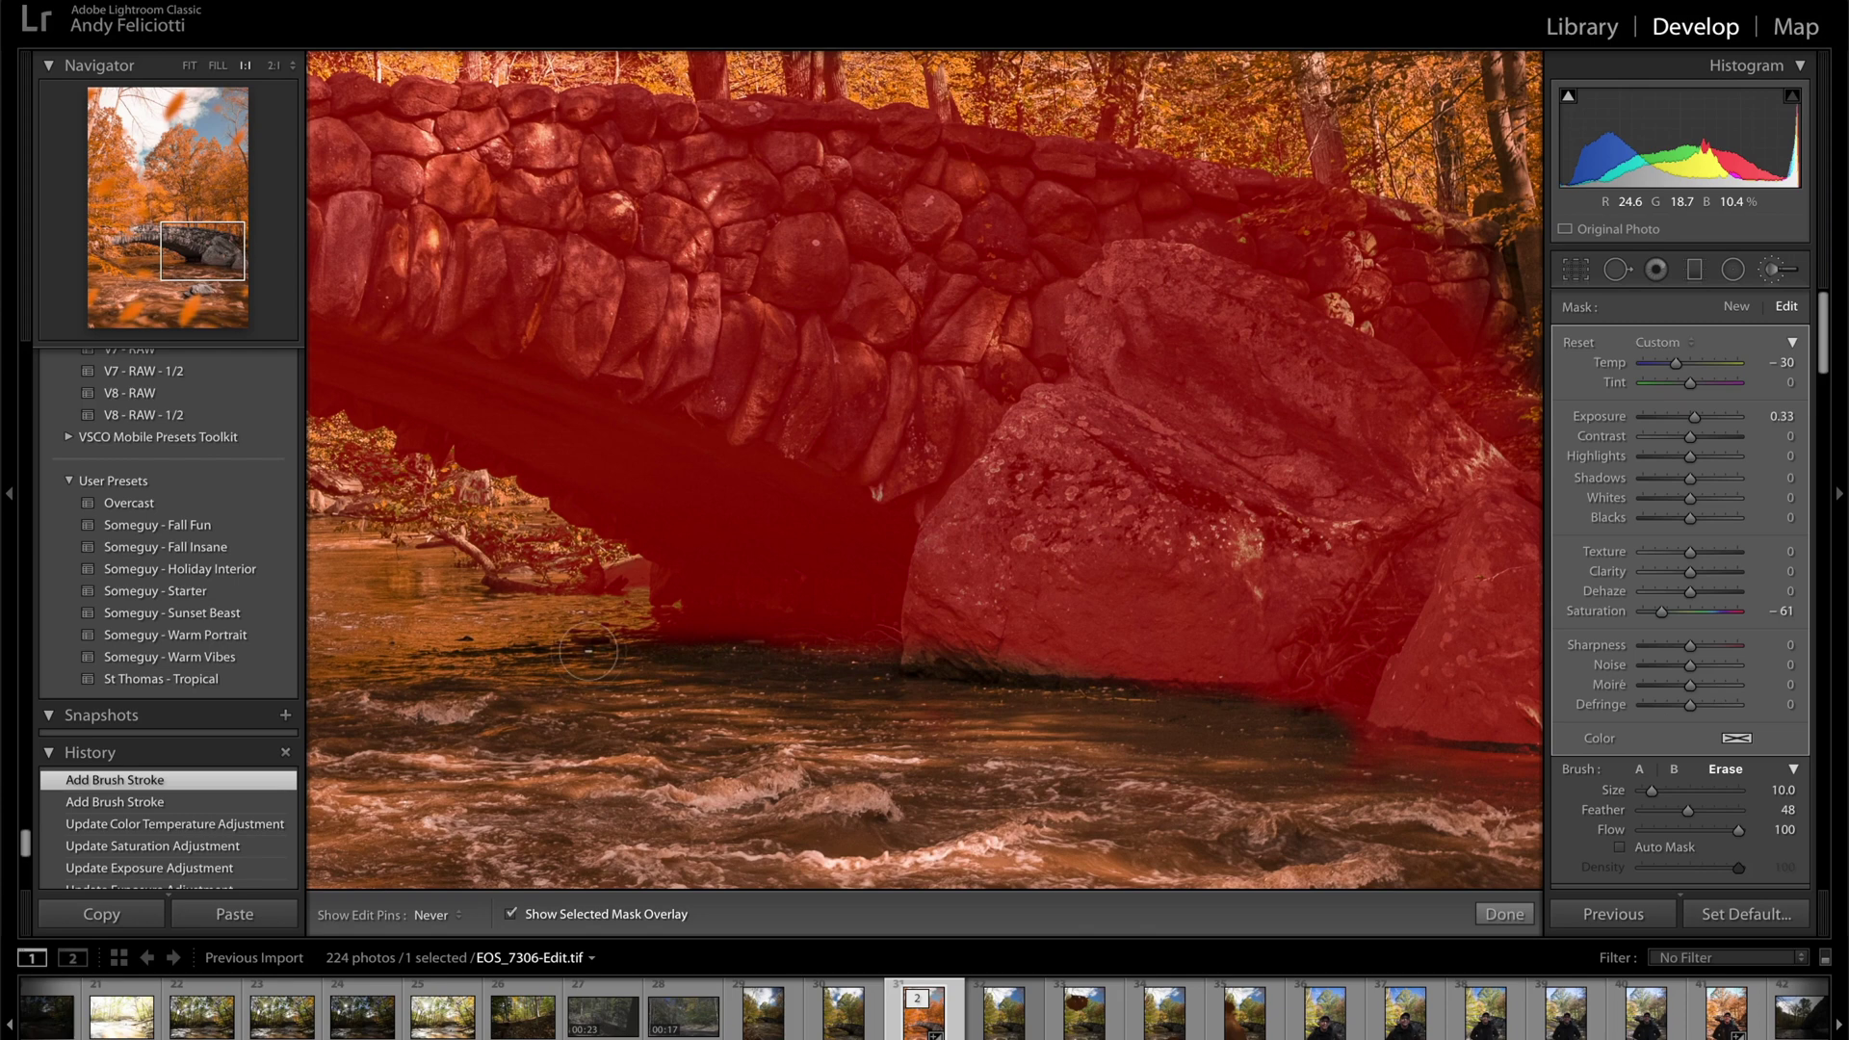
key(o)
key(z)
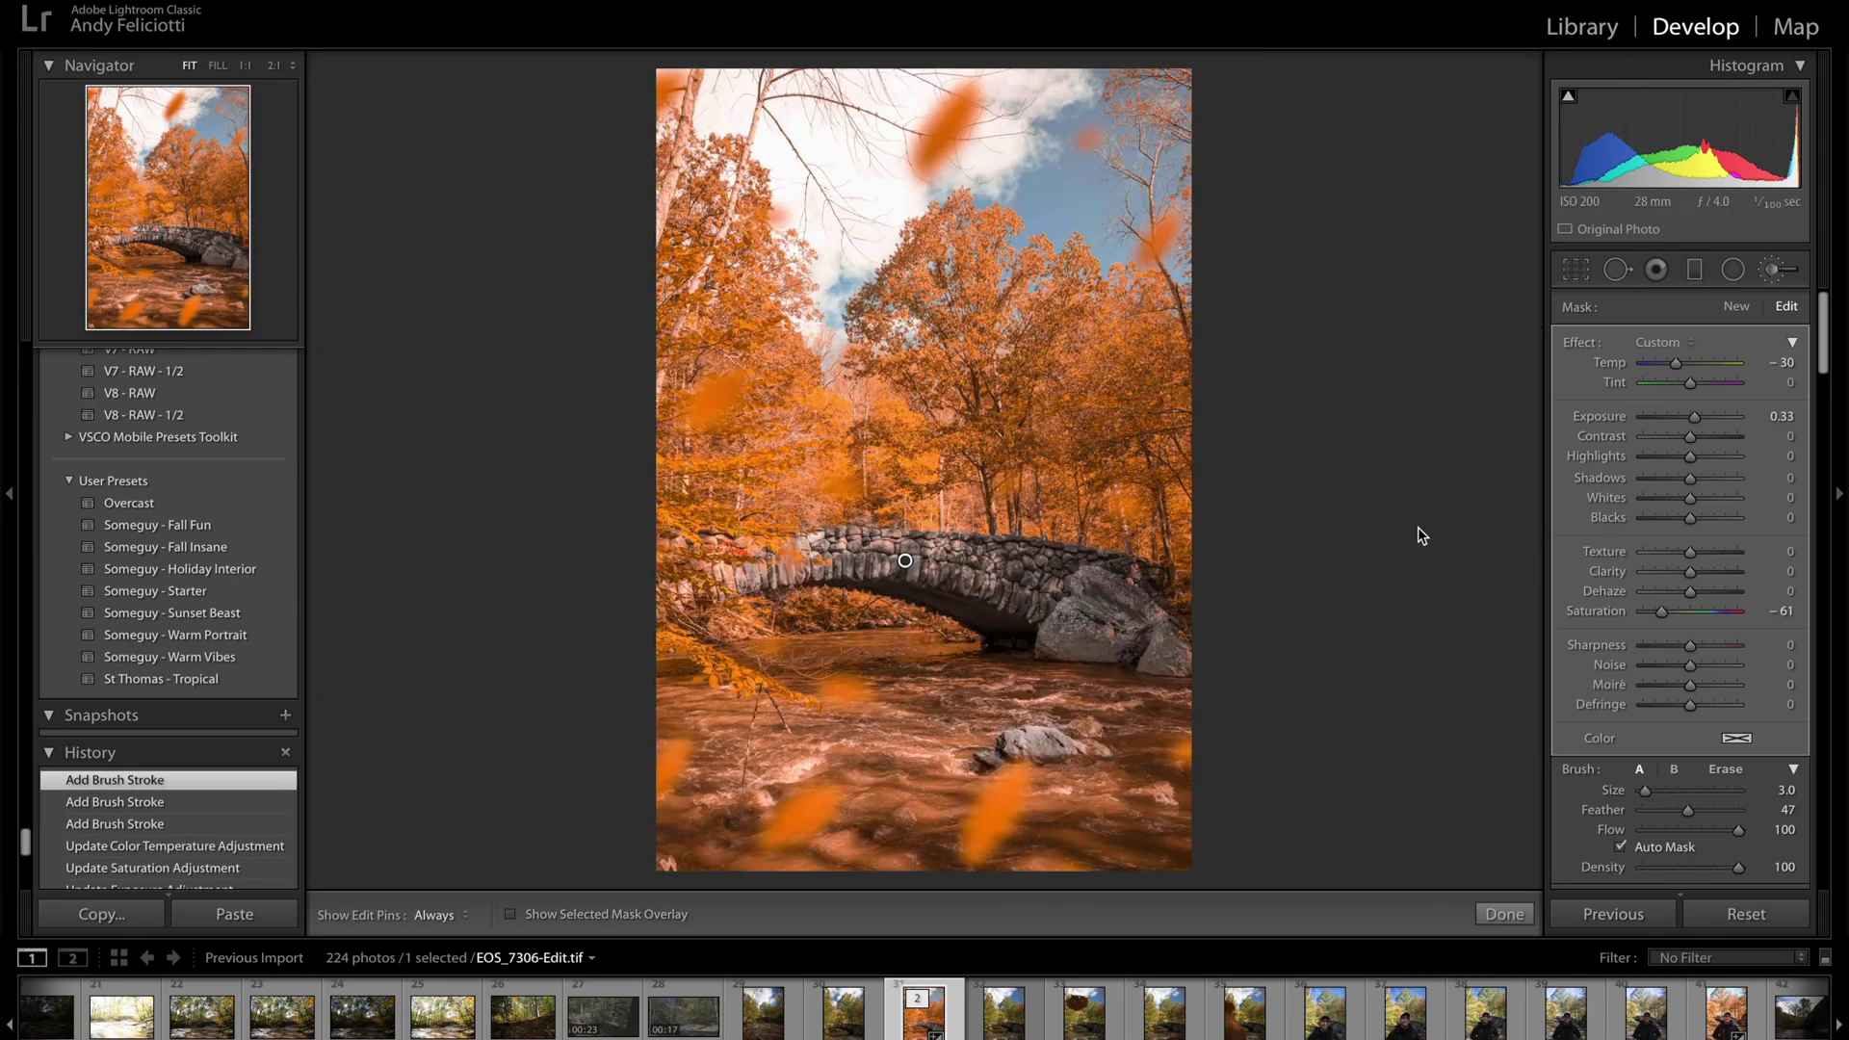
Step: Compare the edit with the original photo and close the Adjustment Brush
key(backslash)
key(backslash)
key(backslash)
key(backslash)
key(backslash)
key(backslash)
key(backslash)
key(backslash)
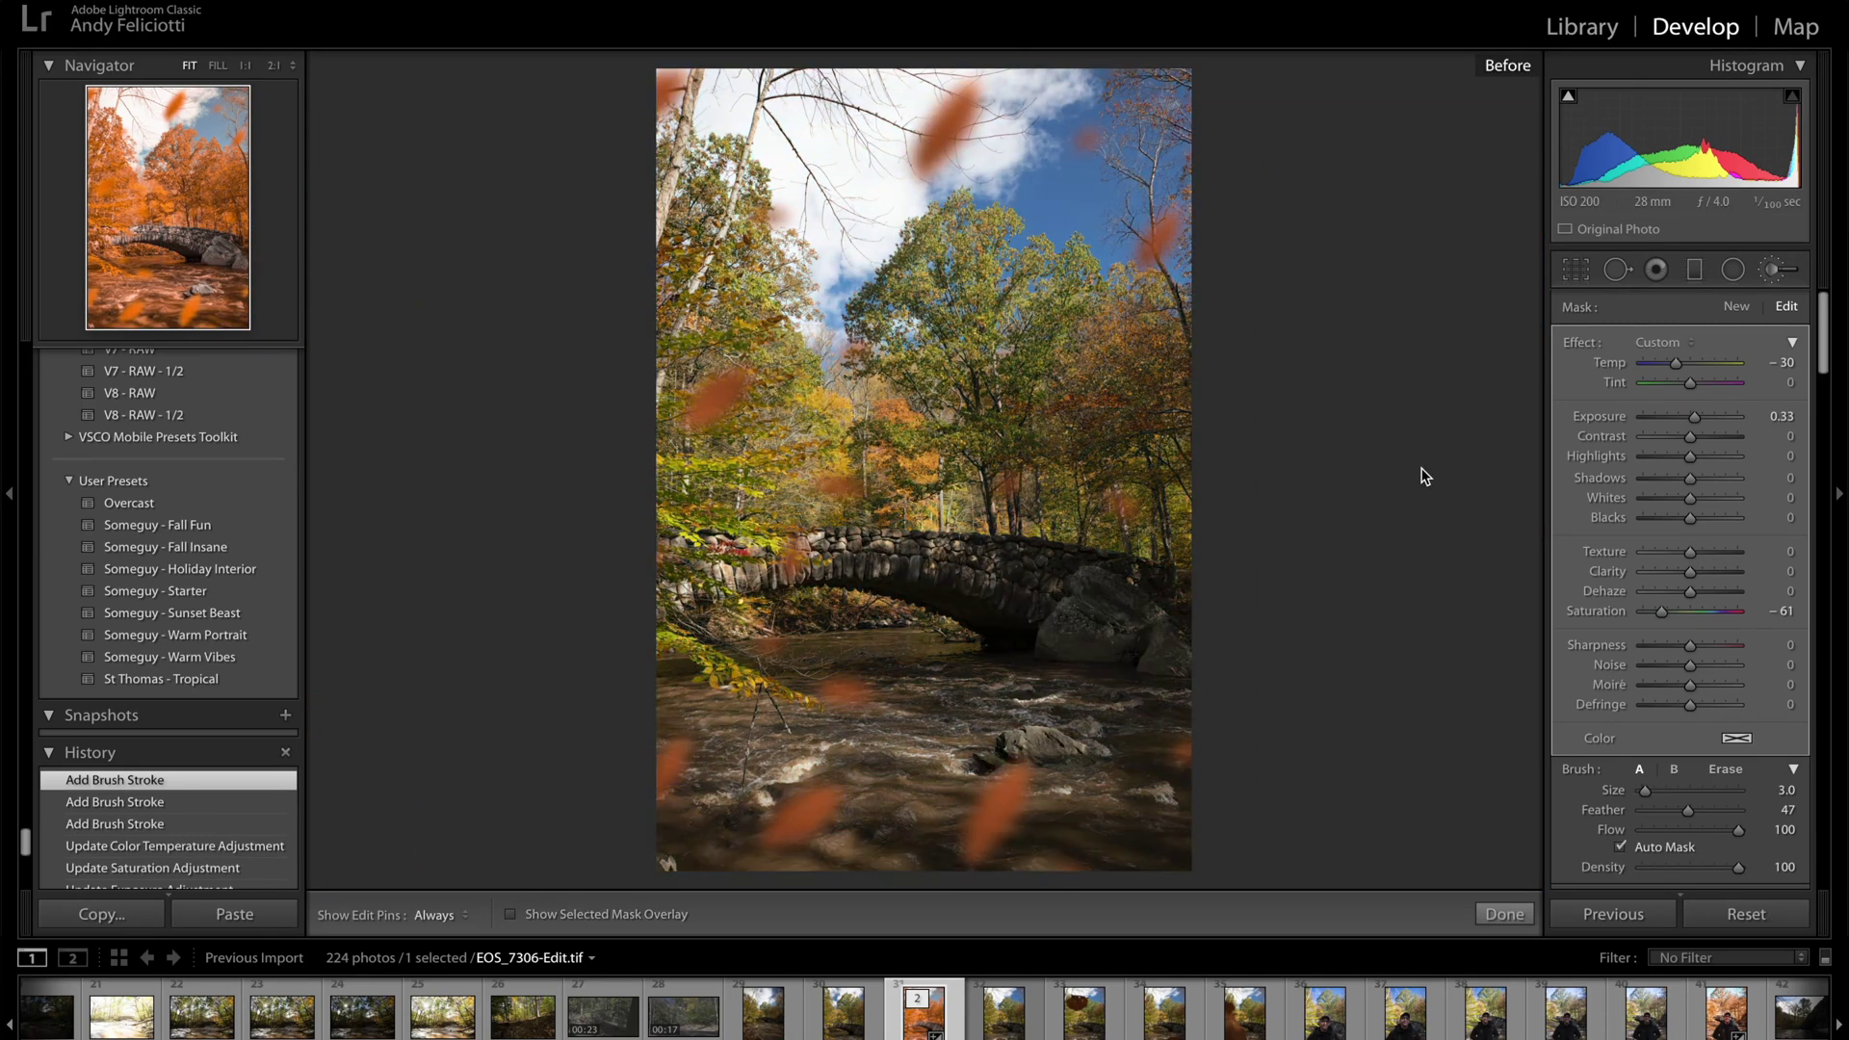
click(1292, 470)
key(k)
key(backslash)
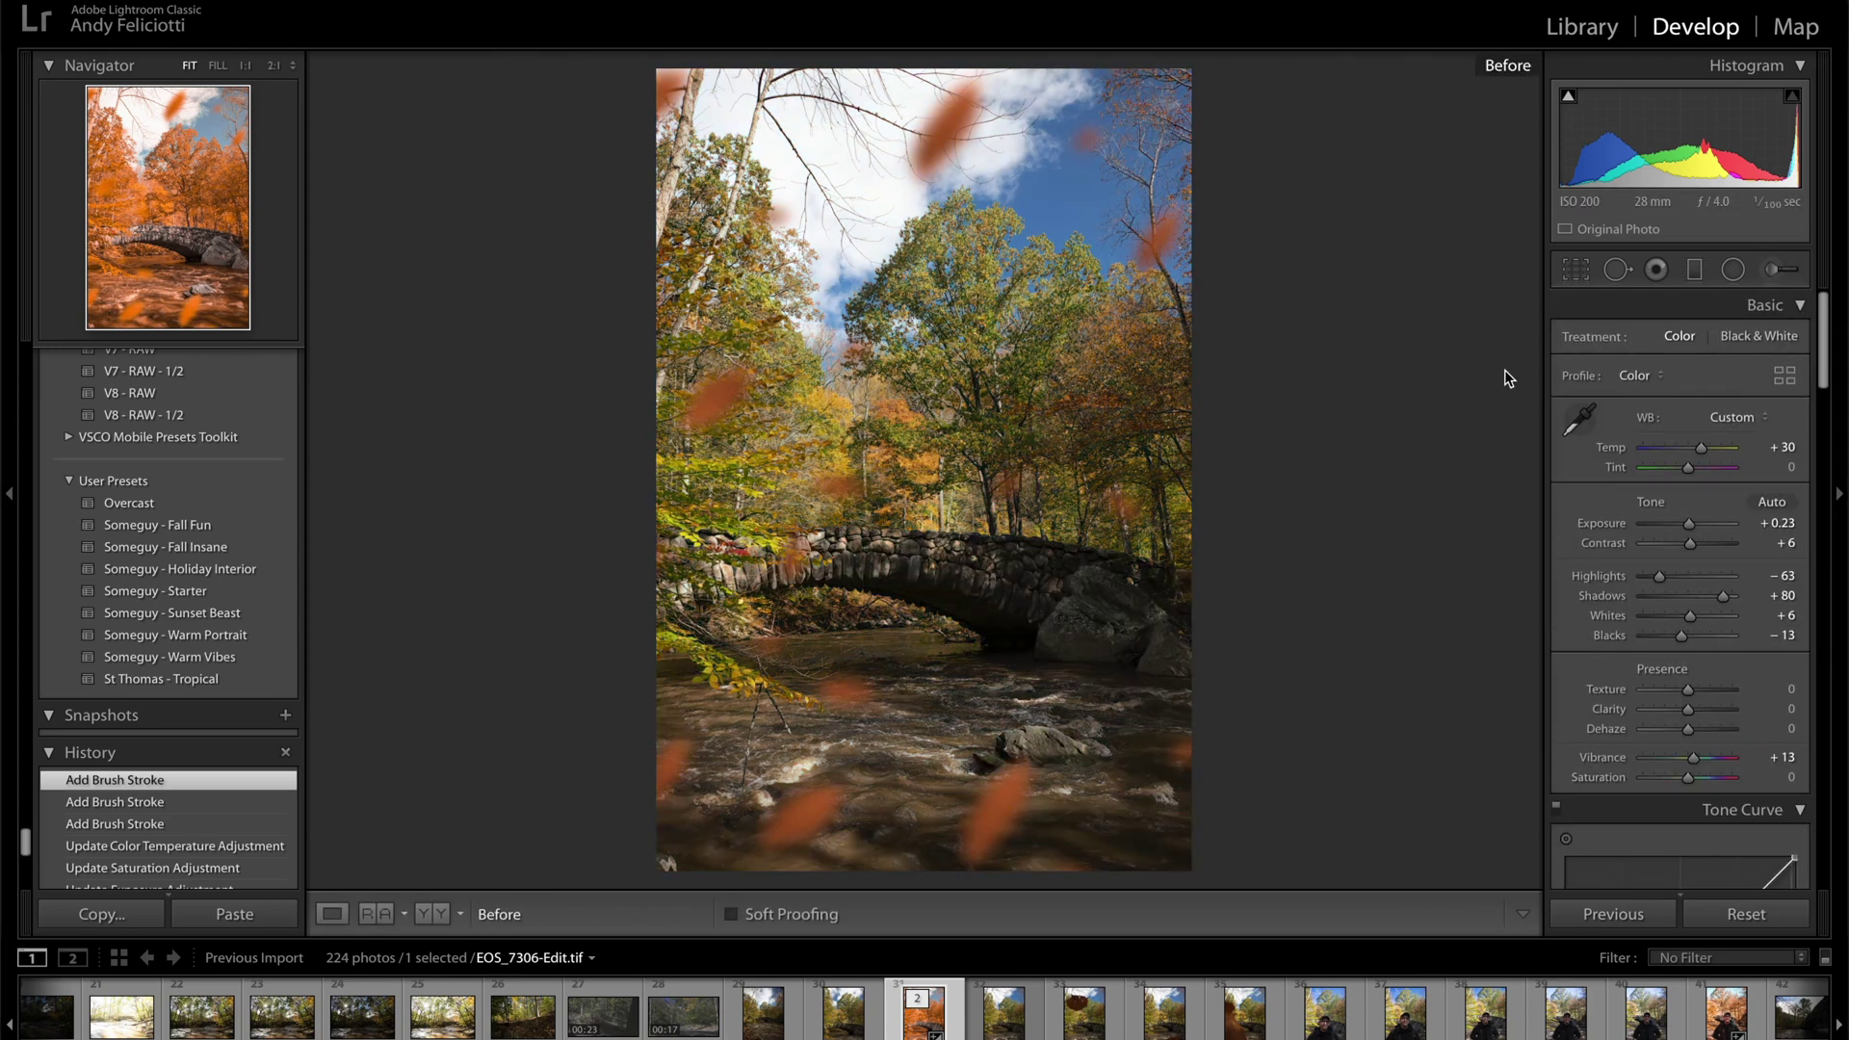
key(backslash)
Step: Set global Exposure to +0.13, Shadows to +52 and Blacks to -12
click(1768, 520)
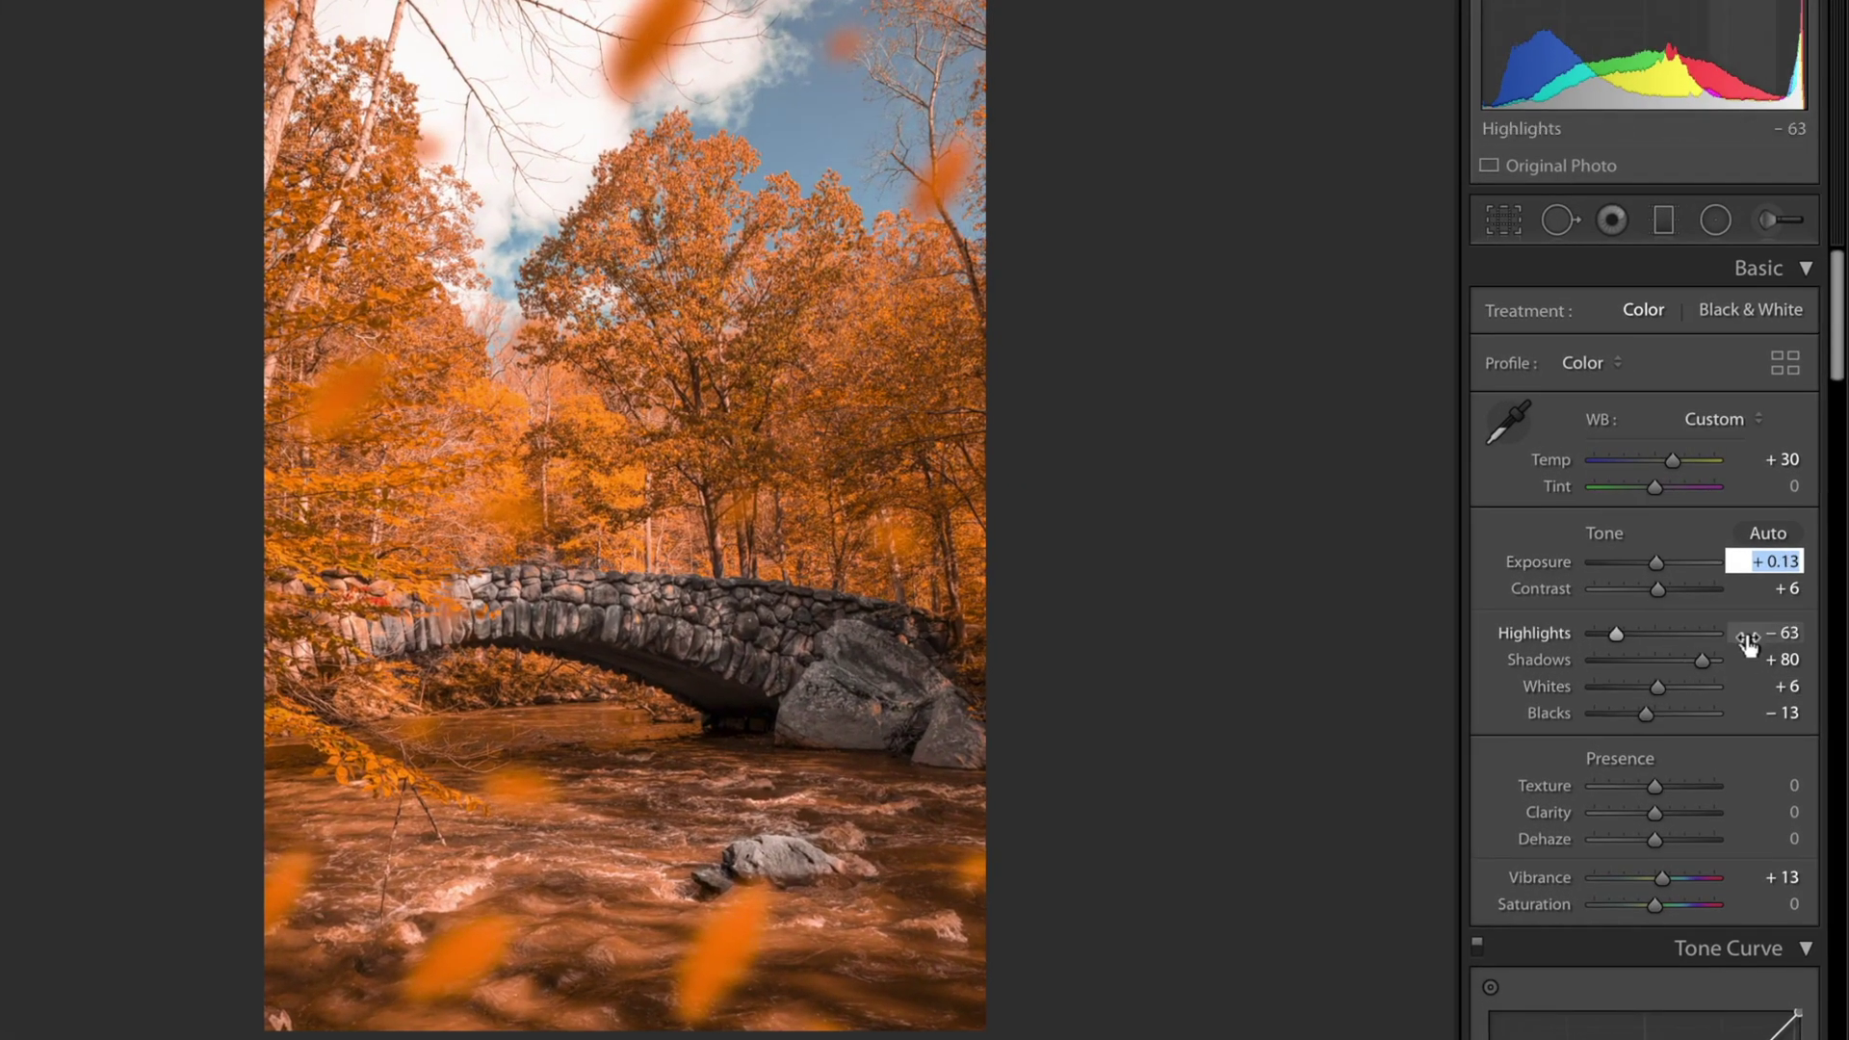
click(1680, 660)
drag(1677, 662, 1649, 714)
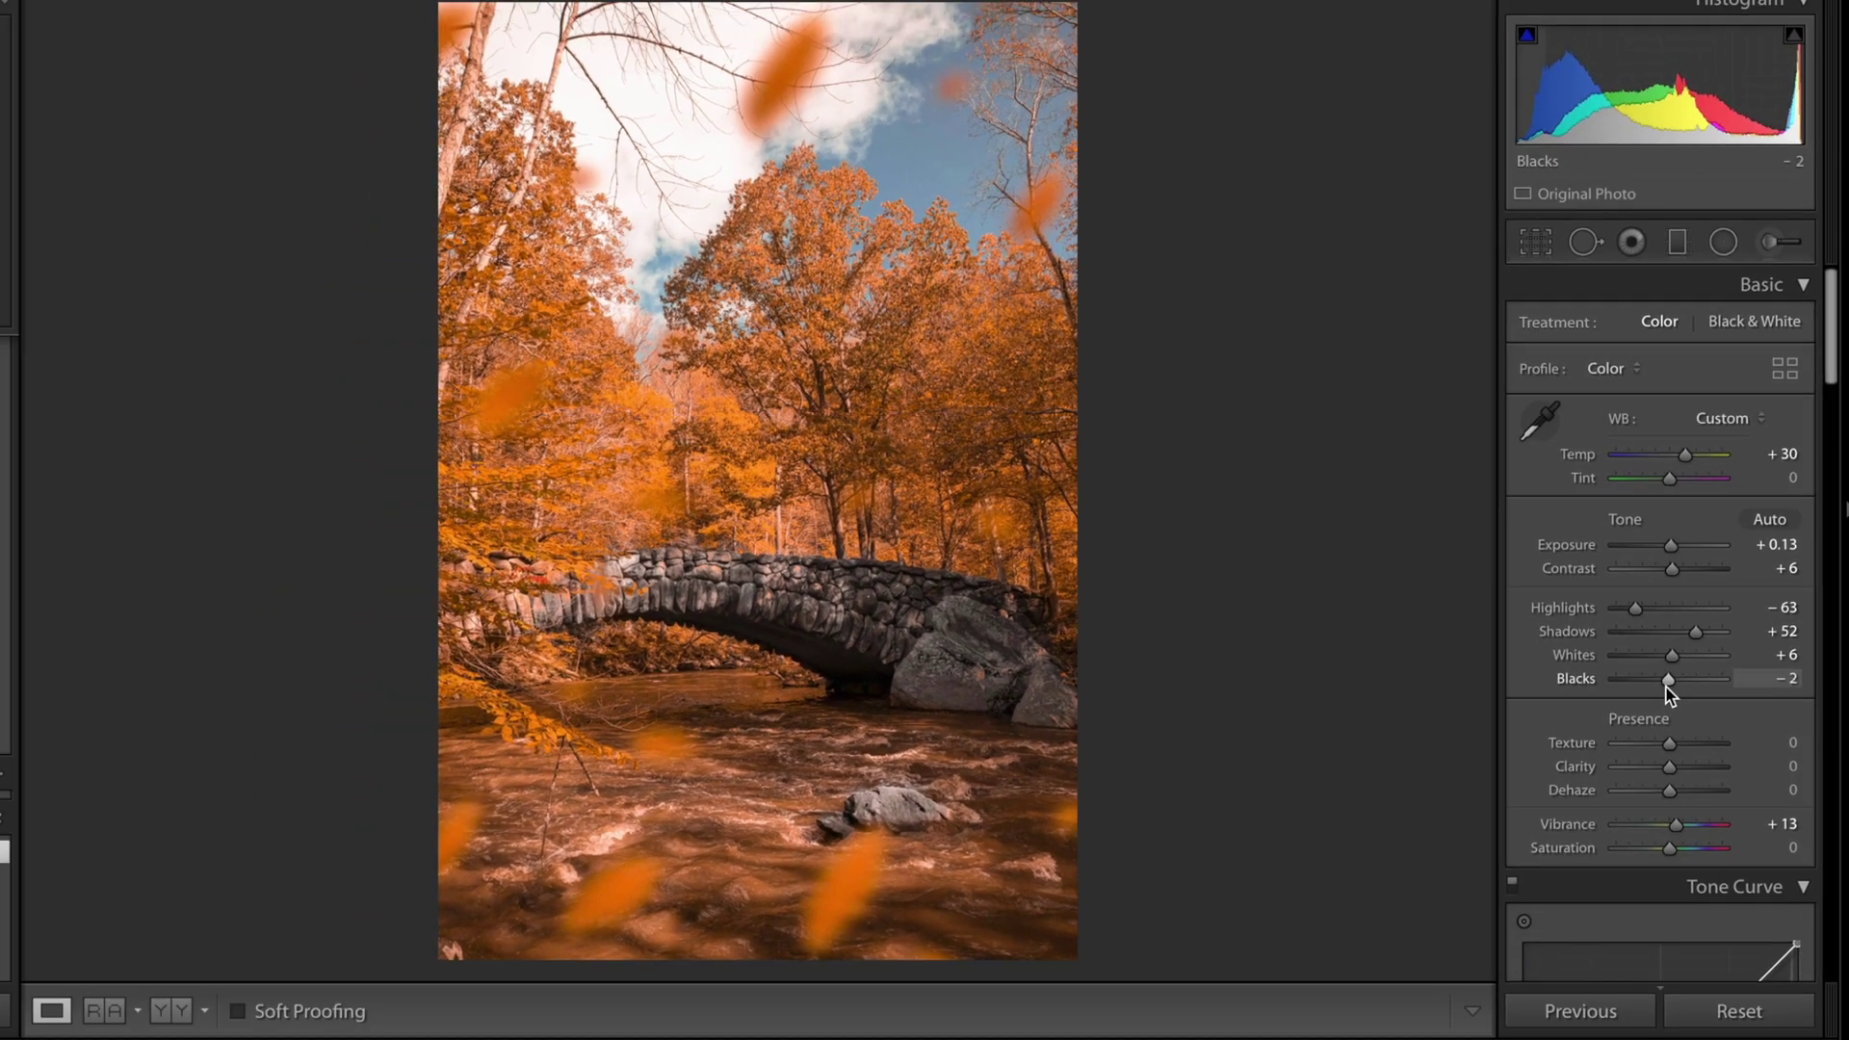
scroll(1649, 718, down, 5)
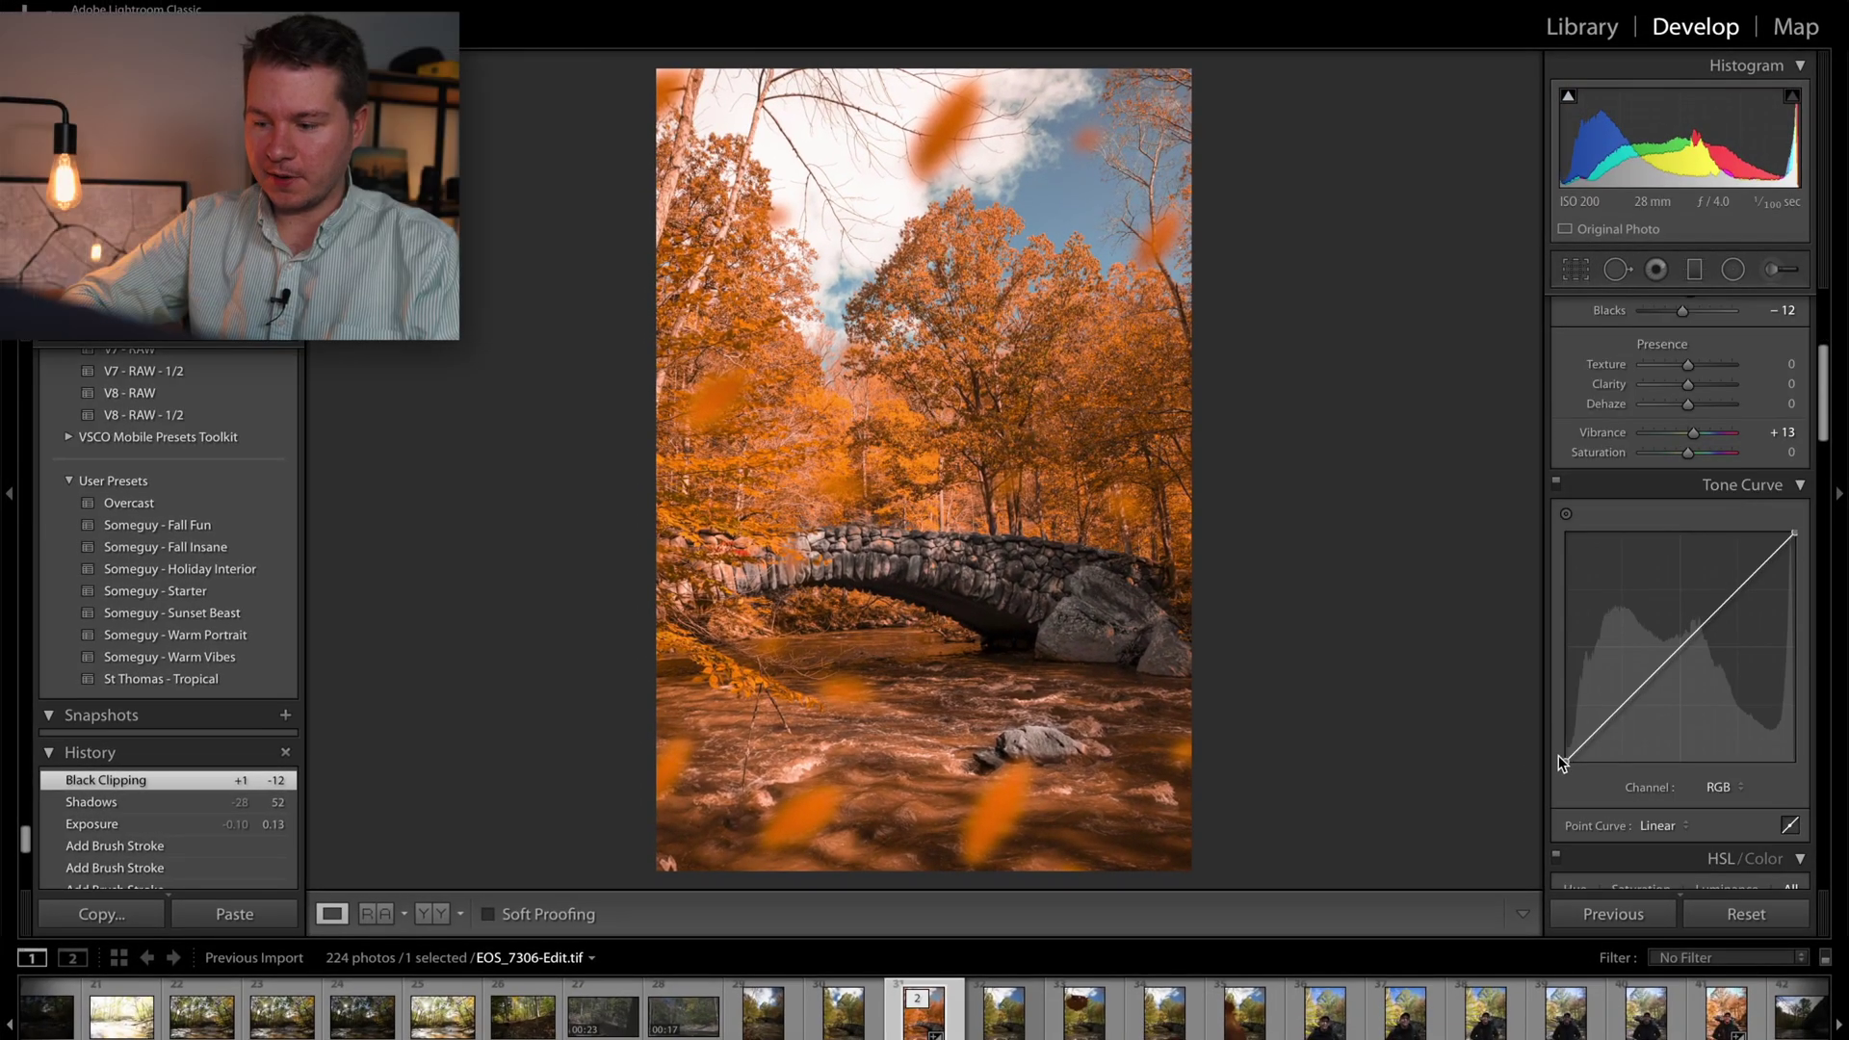
Step: Anchor four points on the RGB tone curve and lift the black point for faded shadows
alt+click(1612, 717)
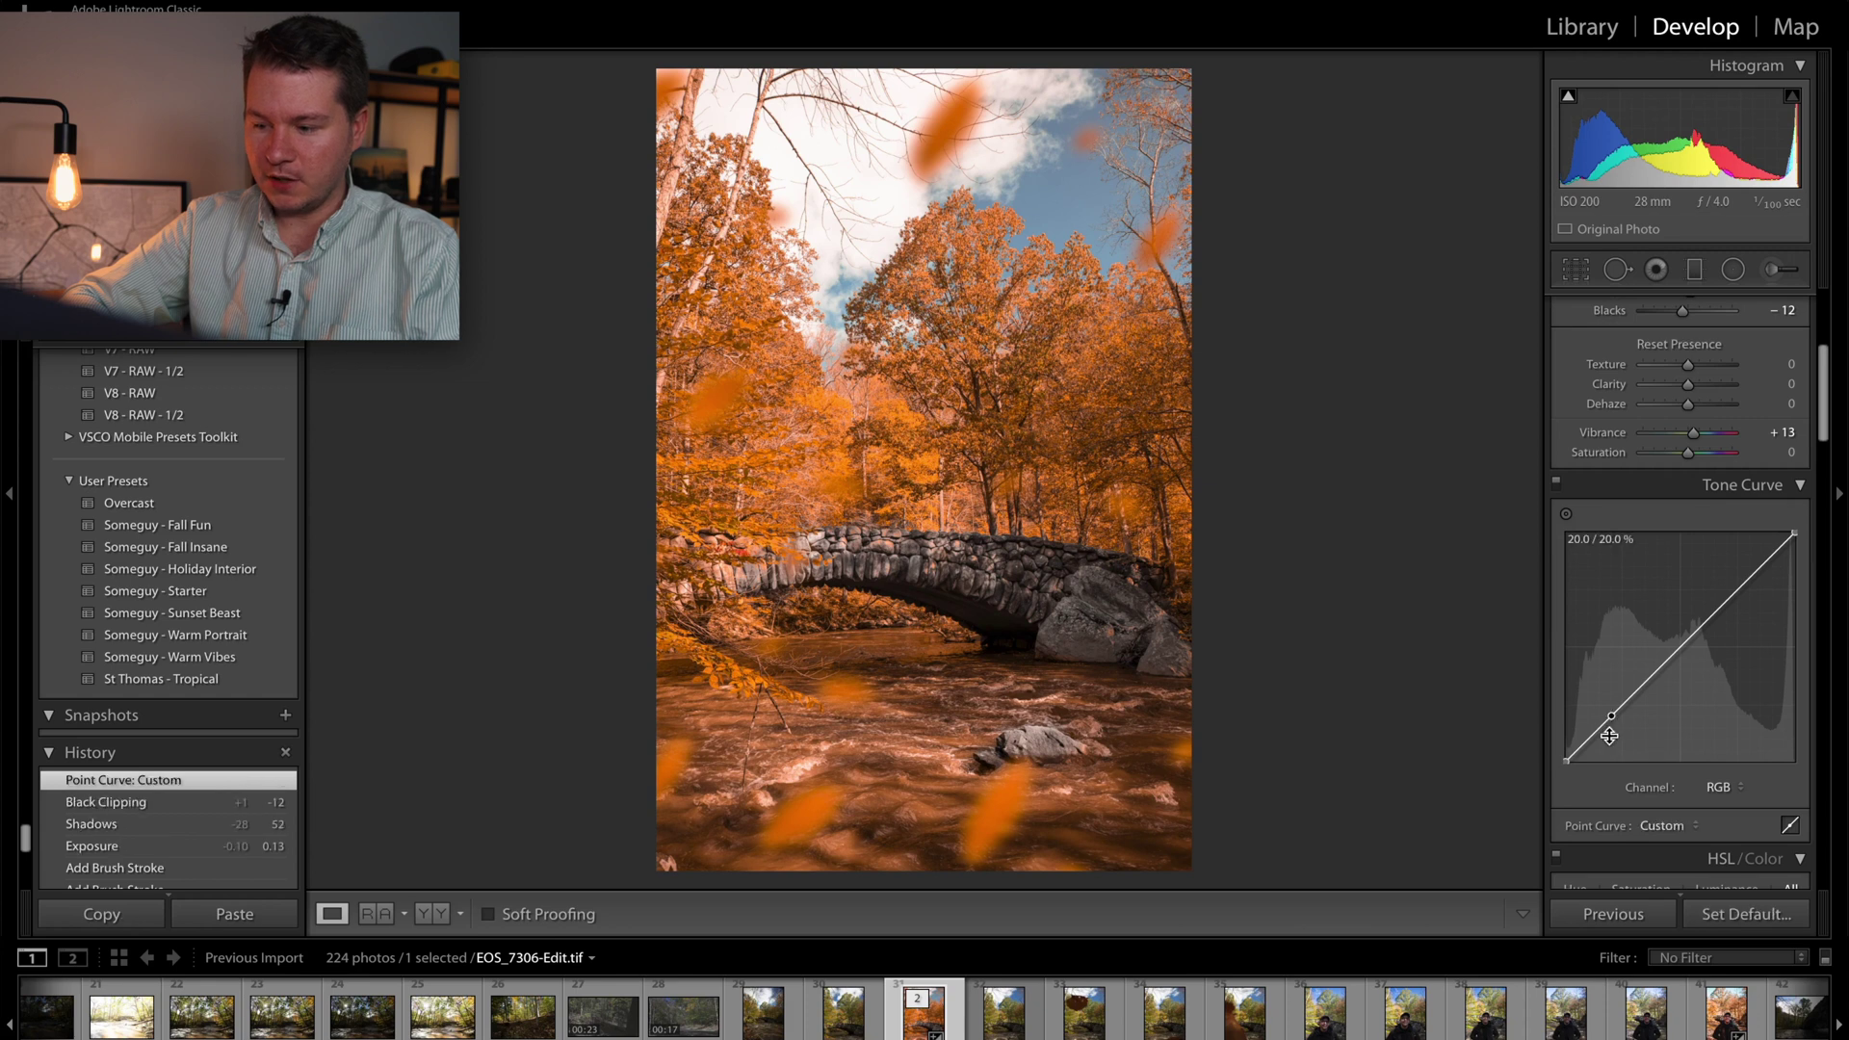
click(1636, 693)
click(1667, 660)
click(1695, 633)
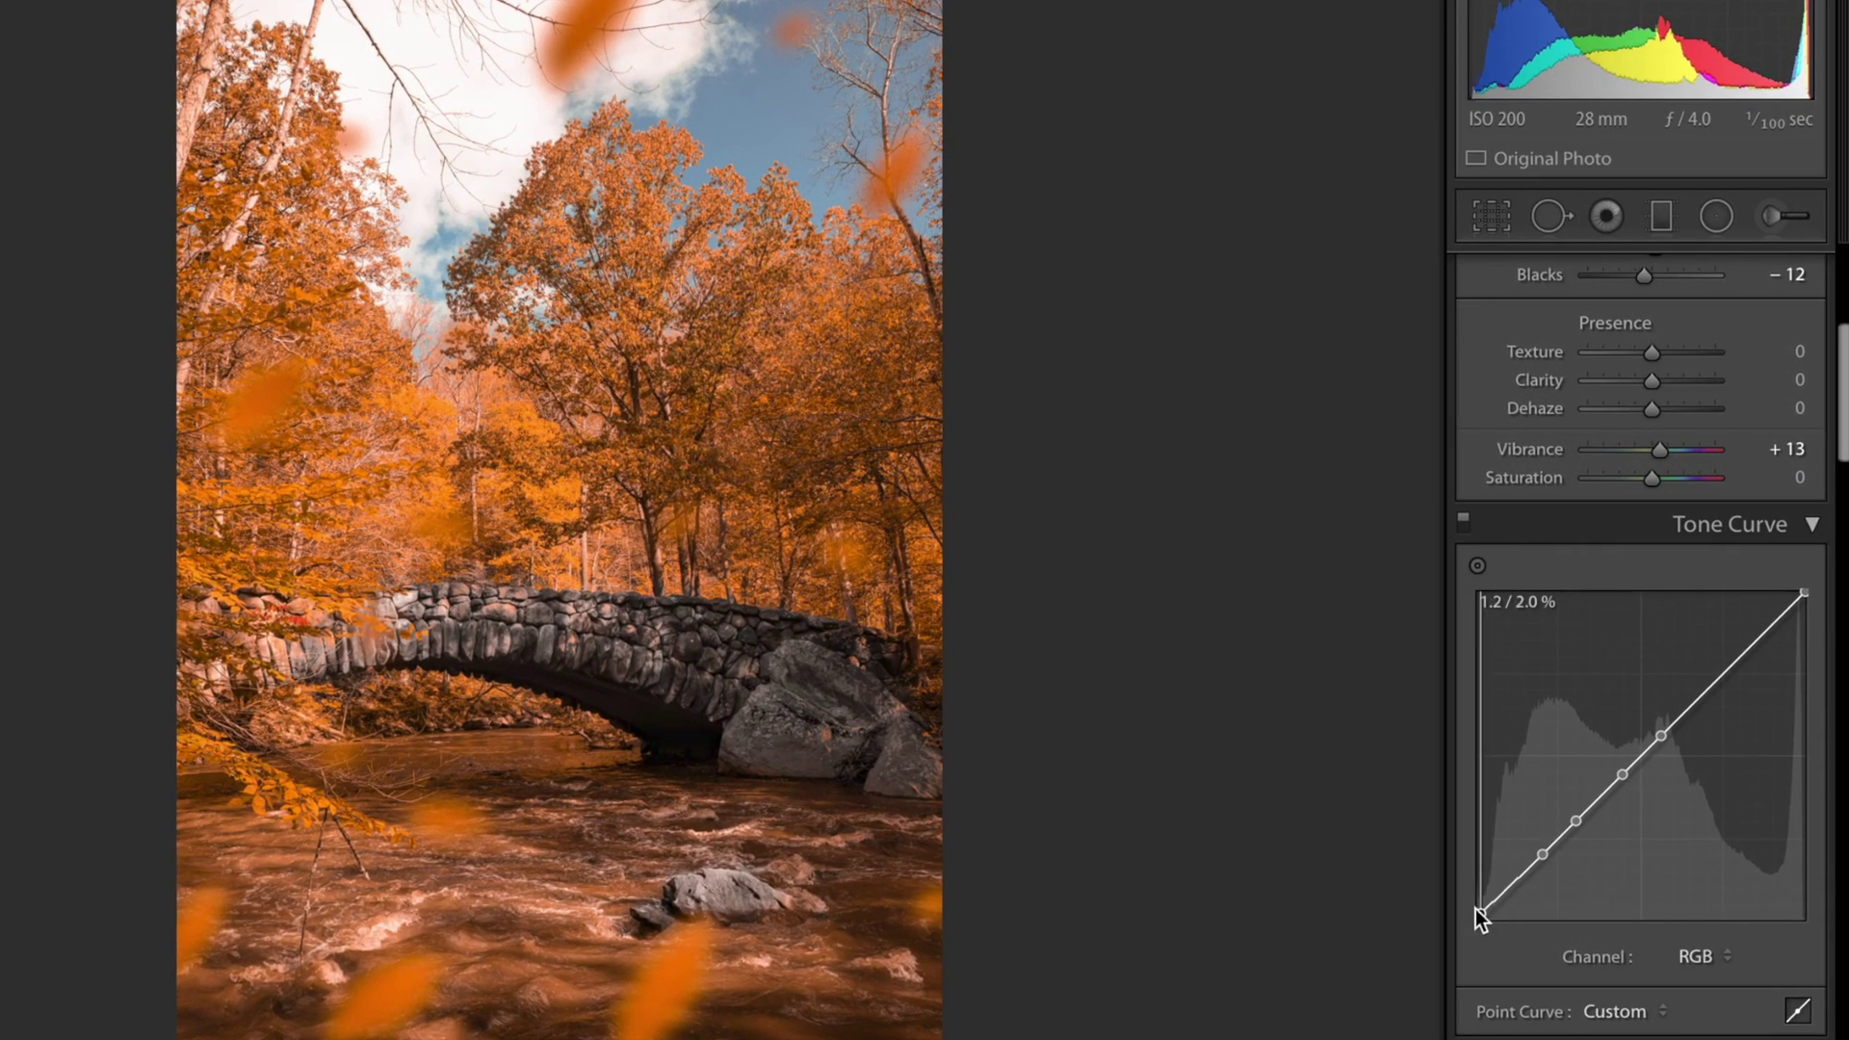
drag(1475, 909, 1470, 890)
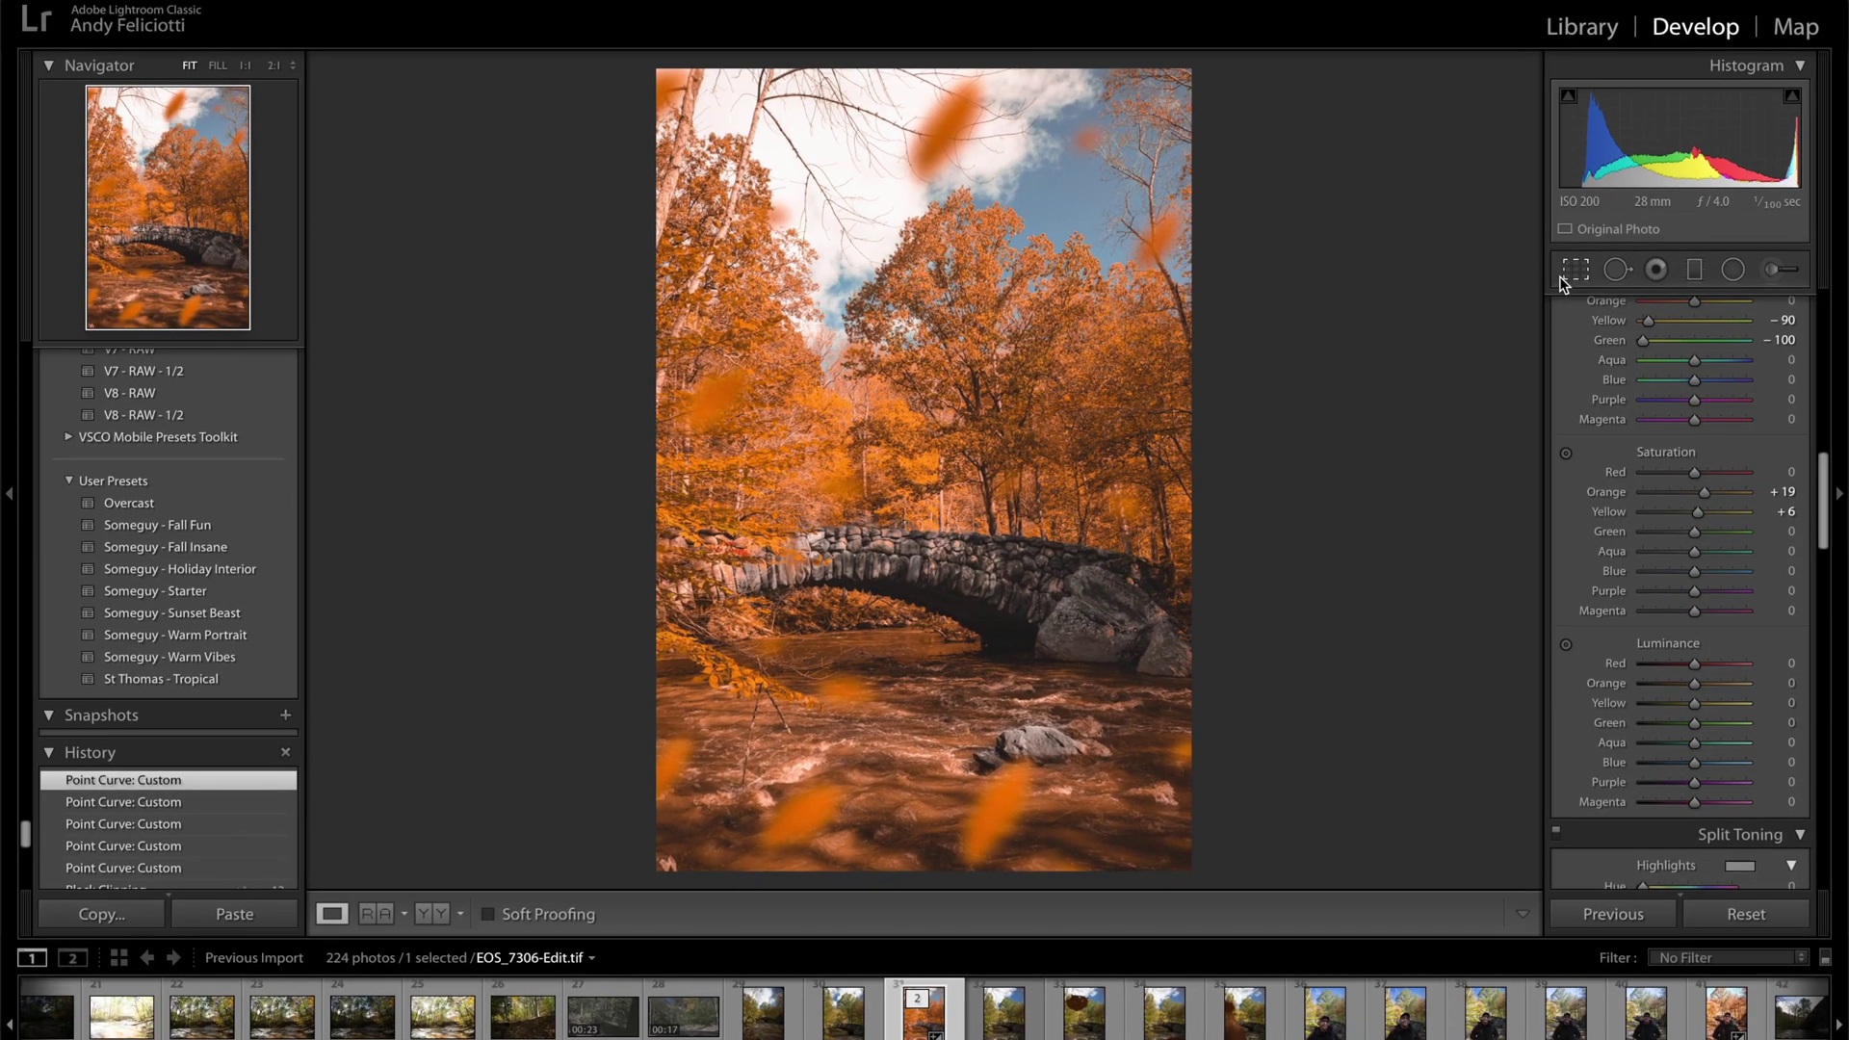
Step: Crop to the 4 x 5 / 8 x 10 aspect and straighten by -0.90 degrees
click(1565, 275)
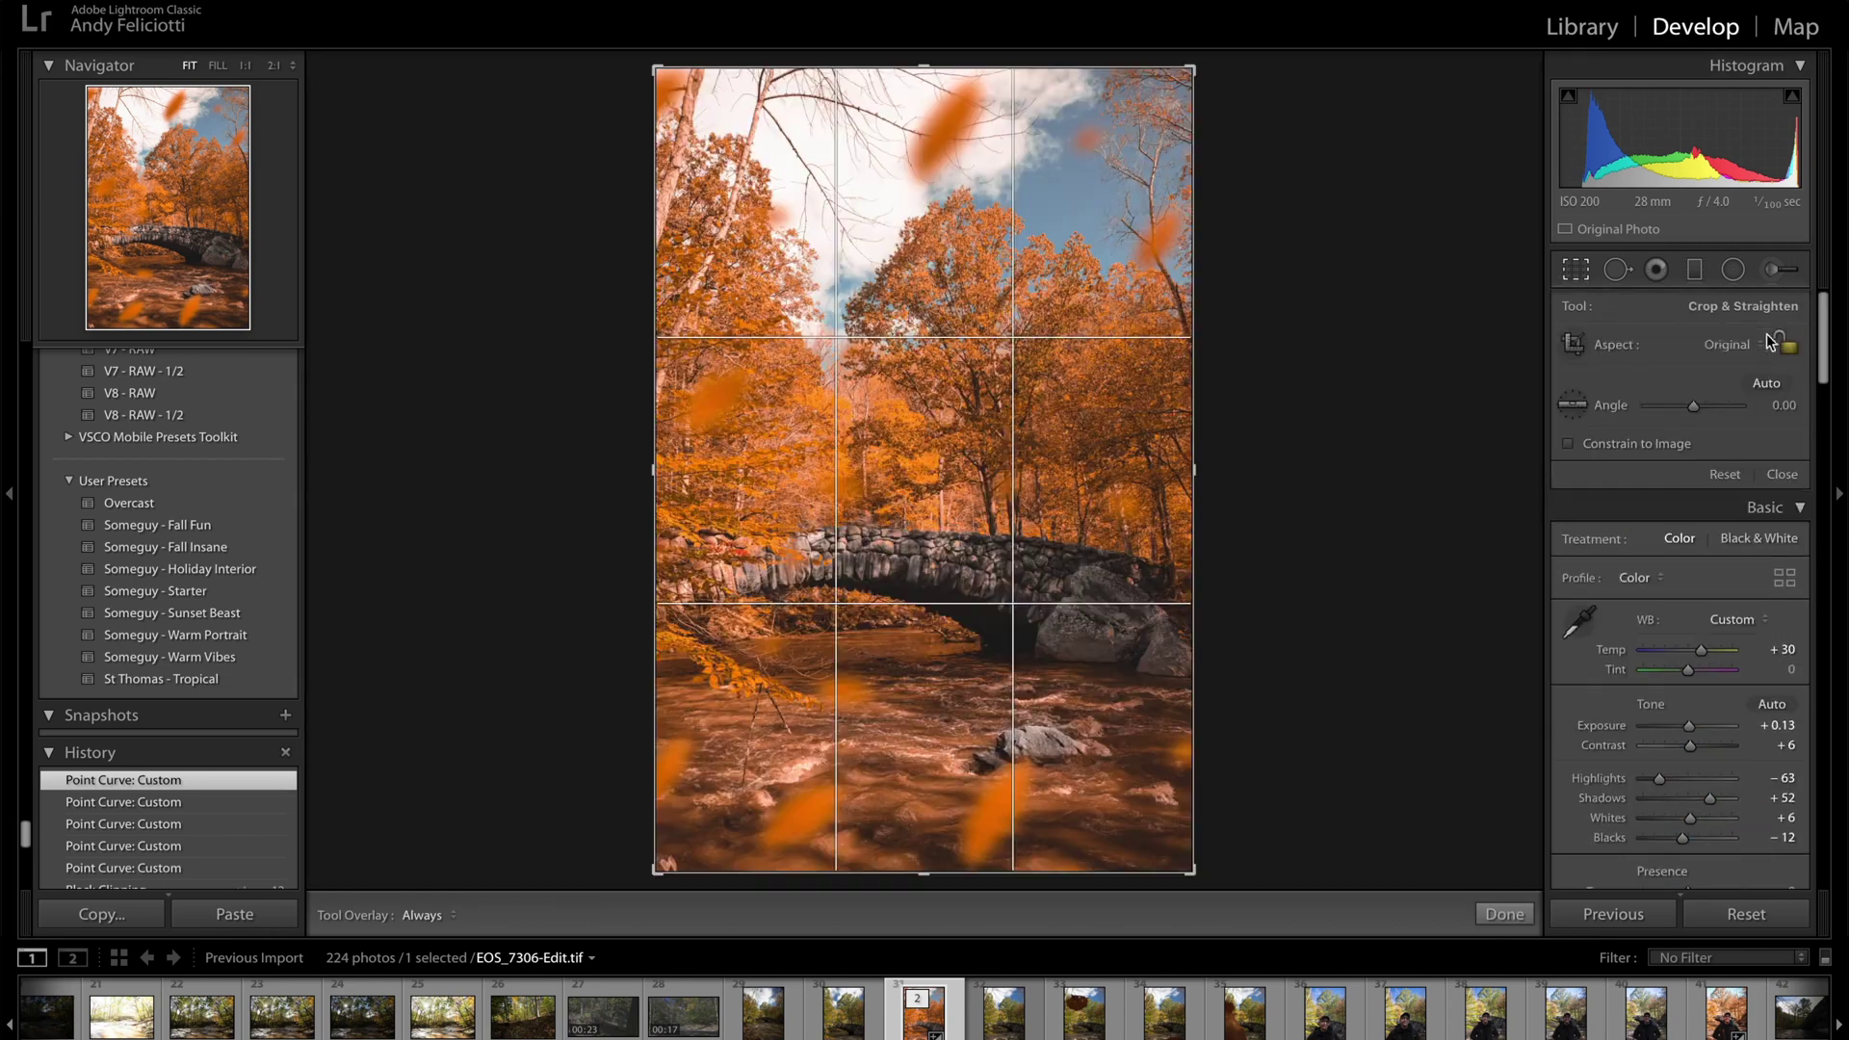
click(1743, 347)
click(1700, 400)
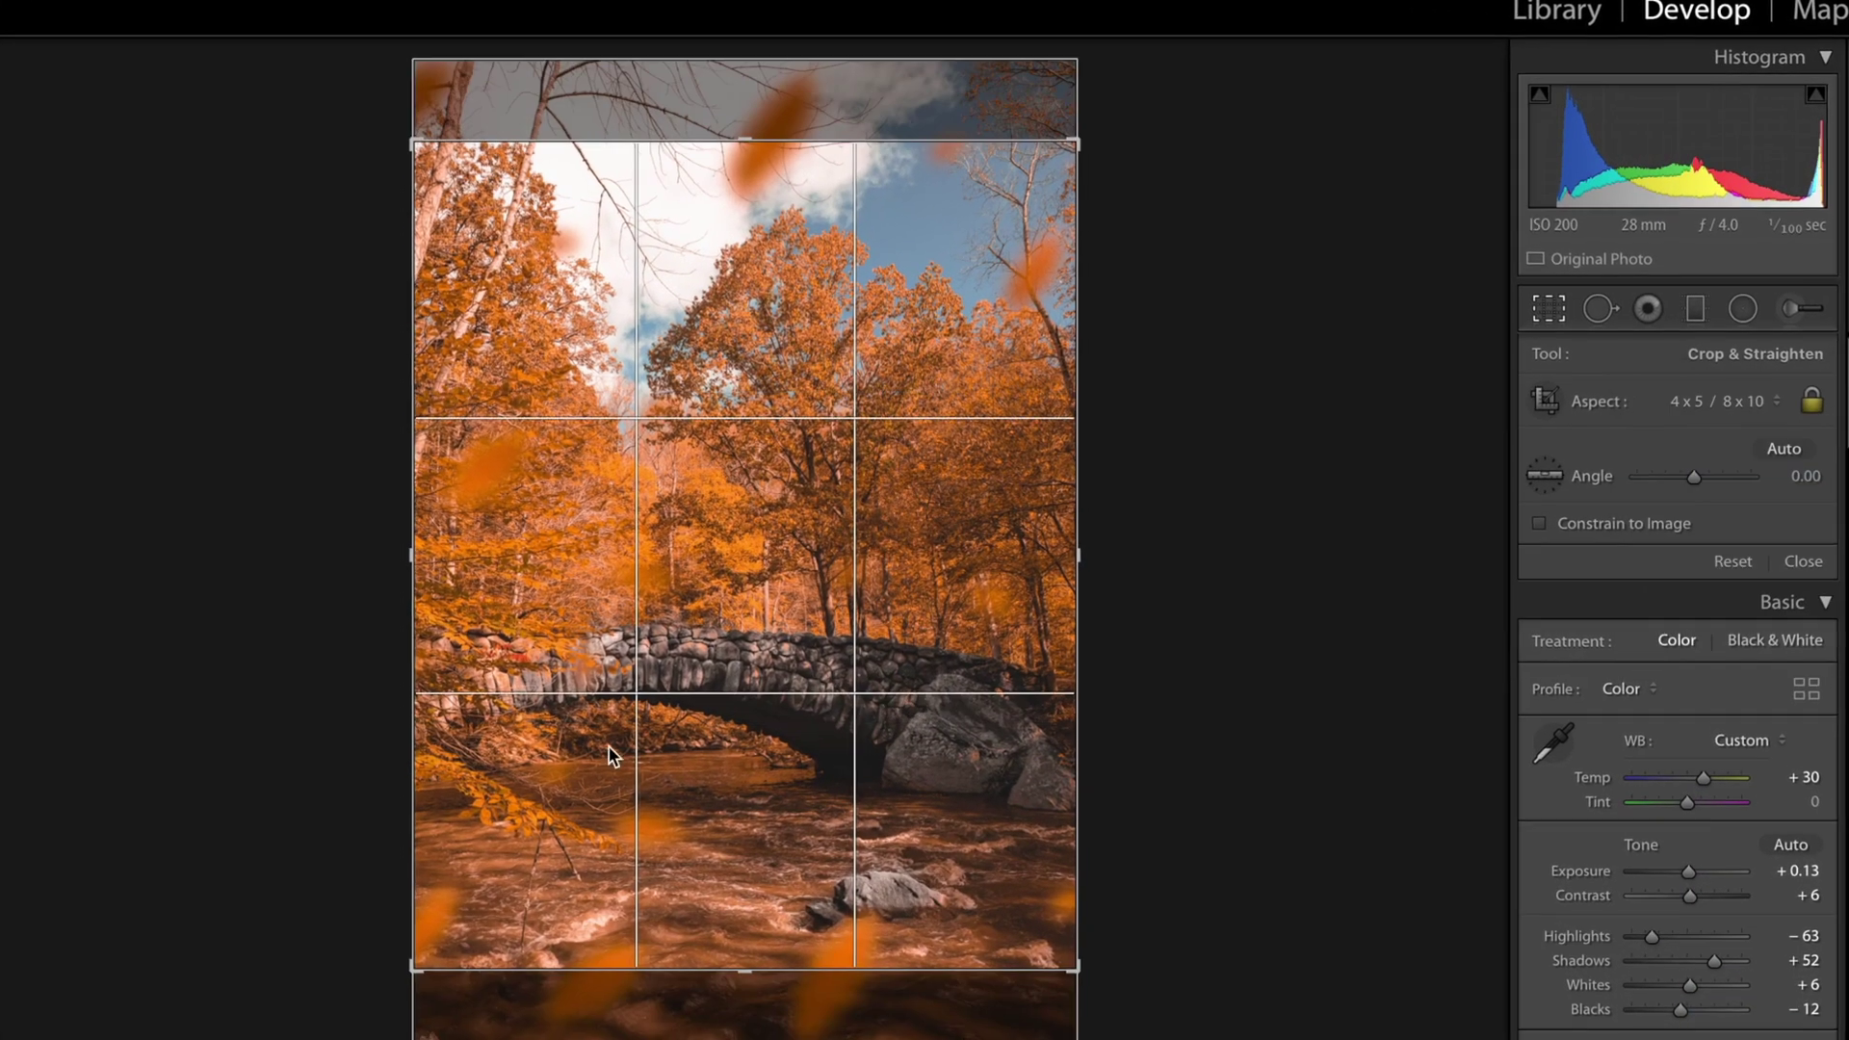
drag(1209, 684, 1210, 680)
click(1805, 566)
Step: Paint a new brush mask over the river water
click(1648, 311)
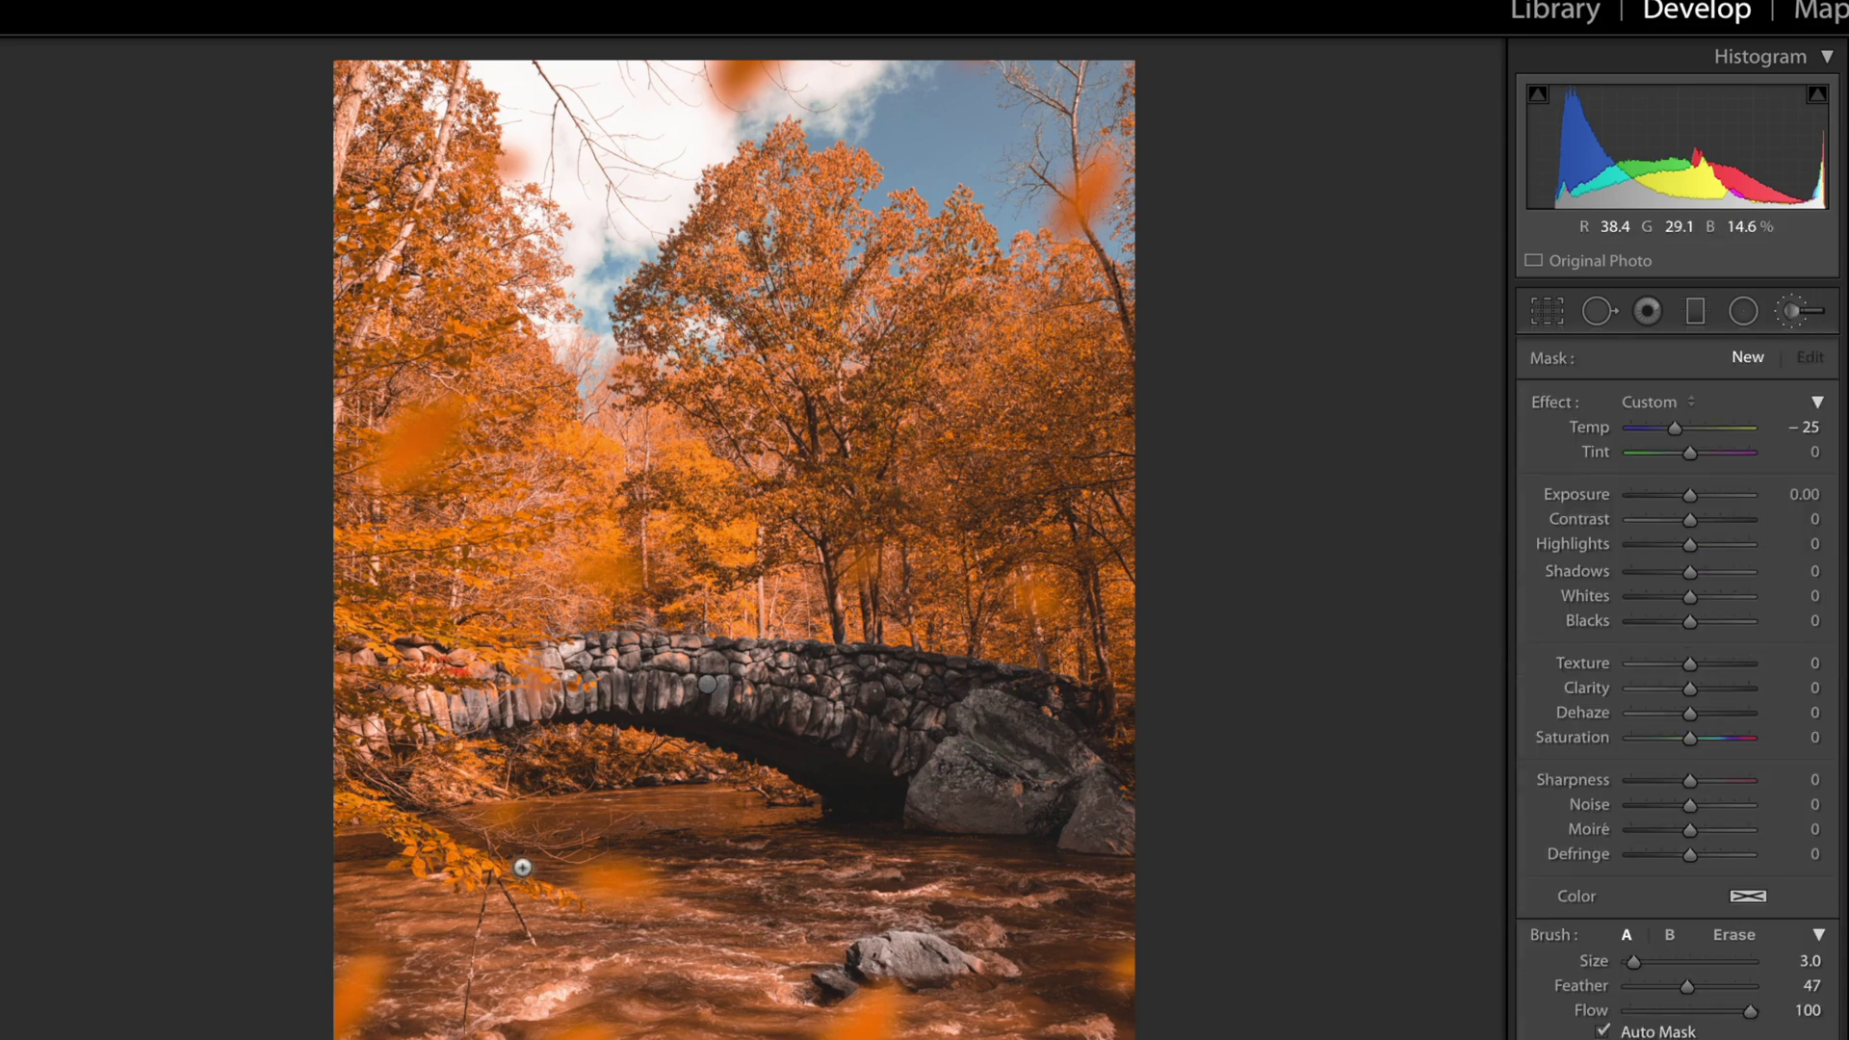
scroll(795, 870, up, 1)
drag(775, 871, 738, 830)
drag(750, 1016, 756, 1011)
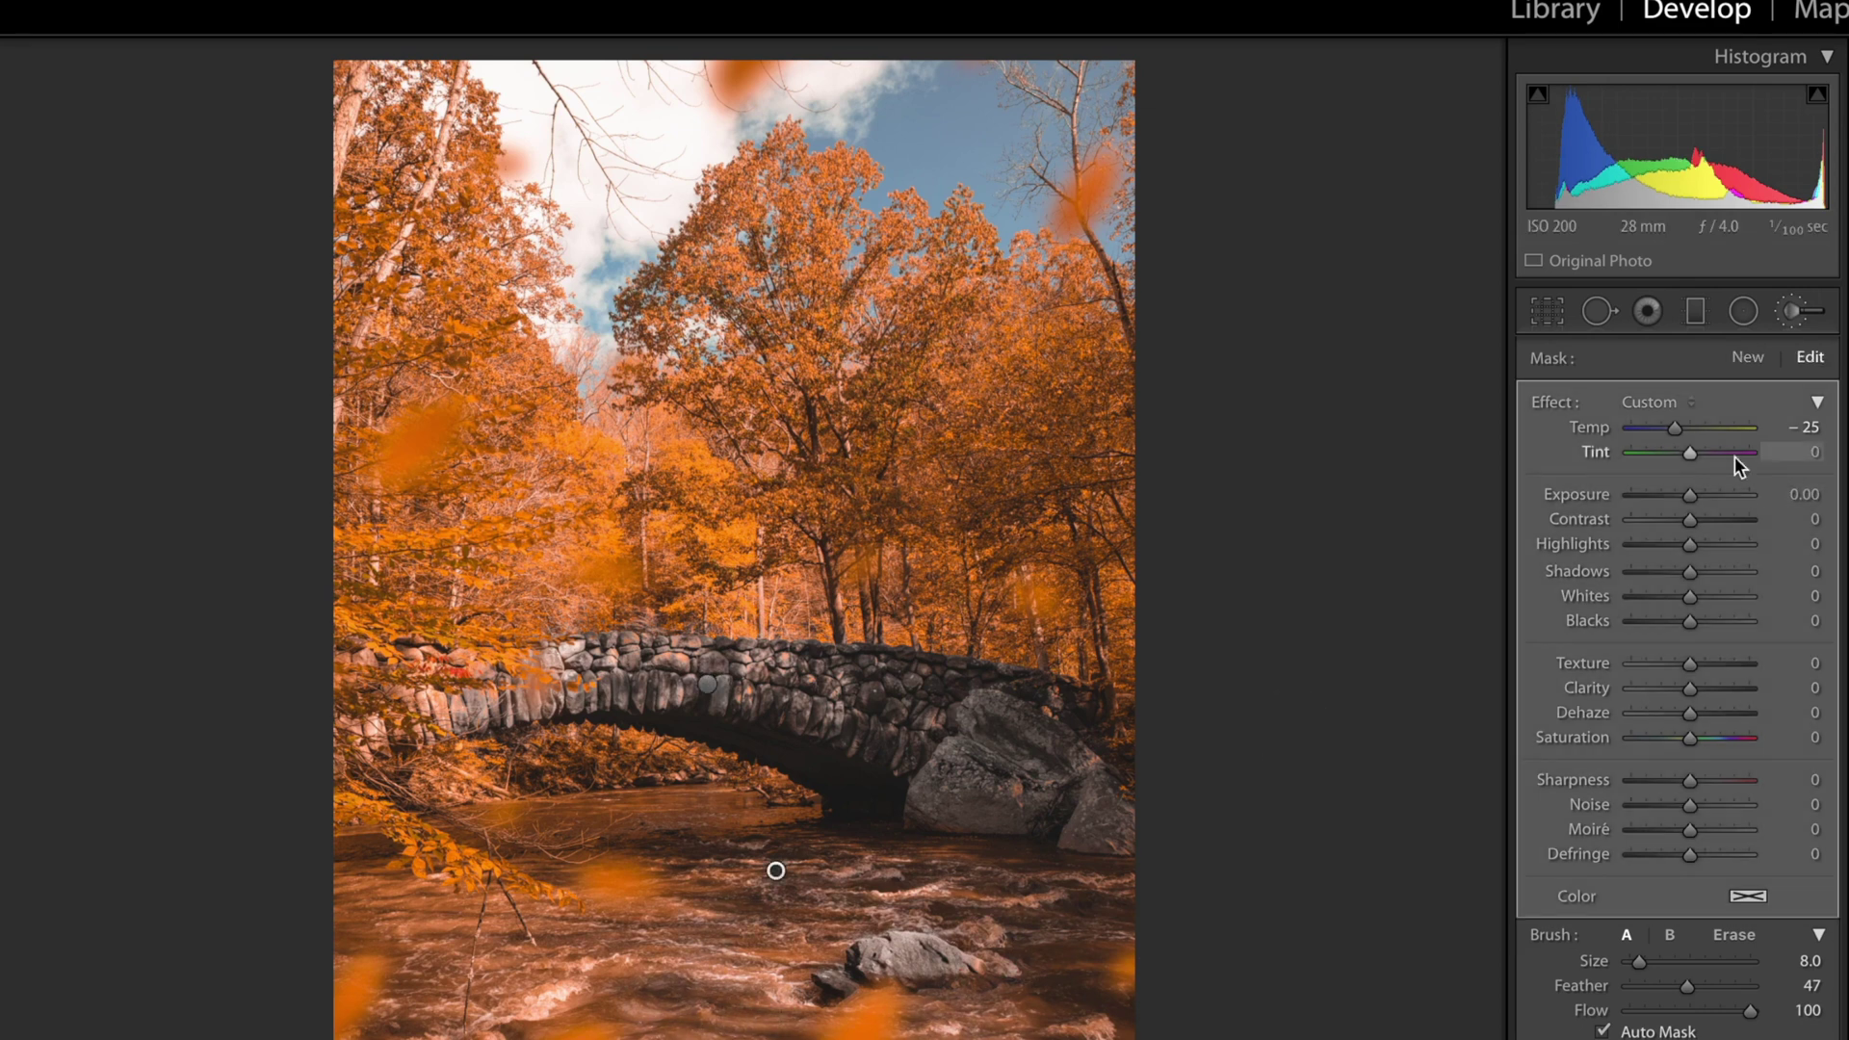
Step: Give the water mask Temp -100 and a pale blue colour tint
drag(1672, 431, 1628, 427)
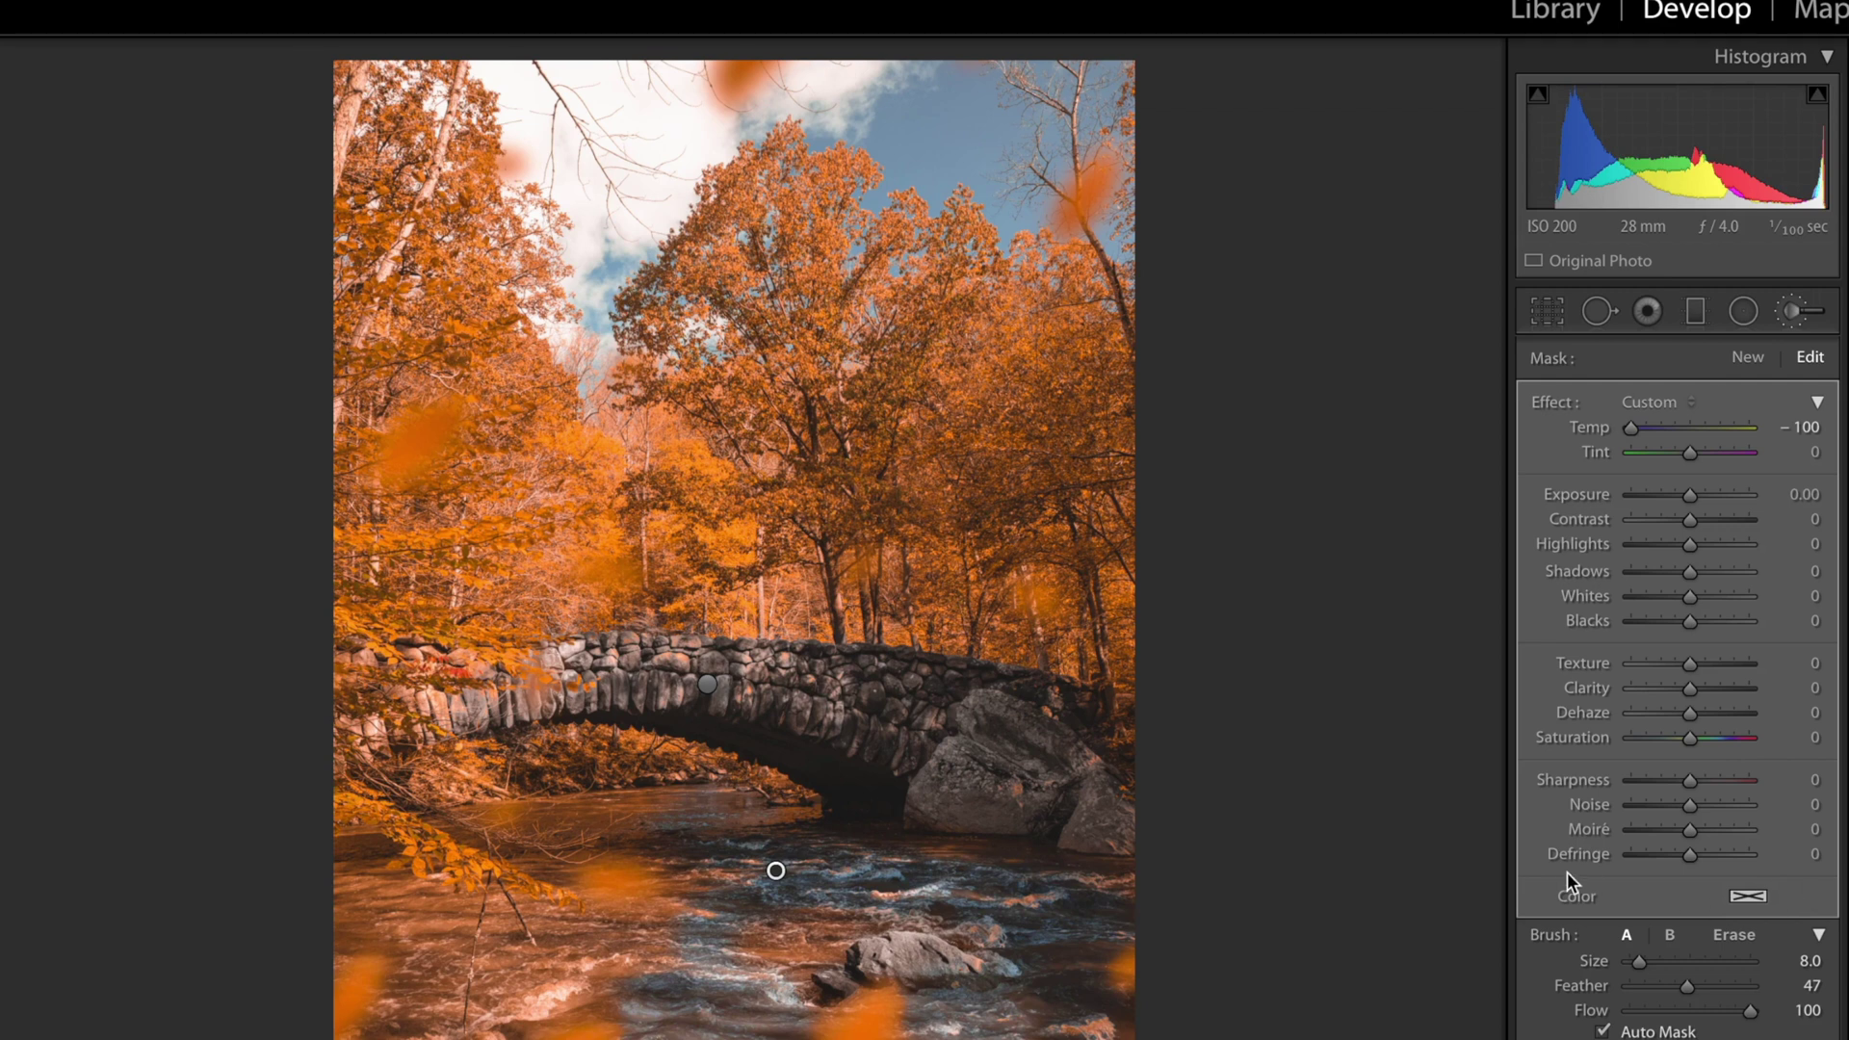
click(1748, 896)
drag(1411, 987, 1371, 937)
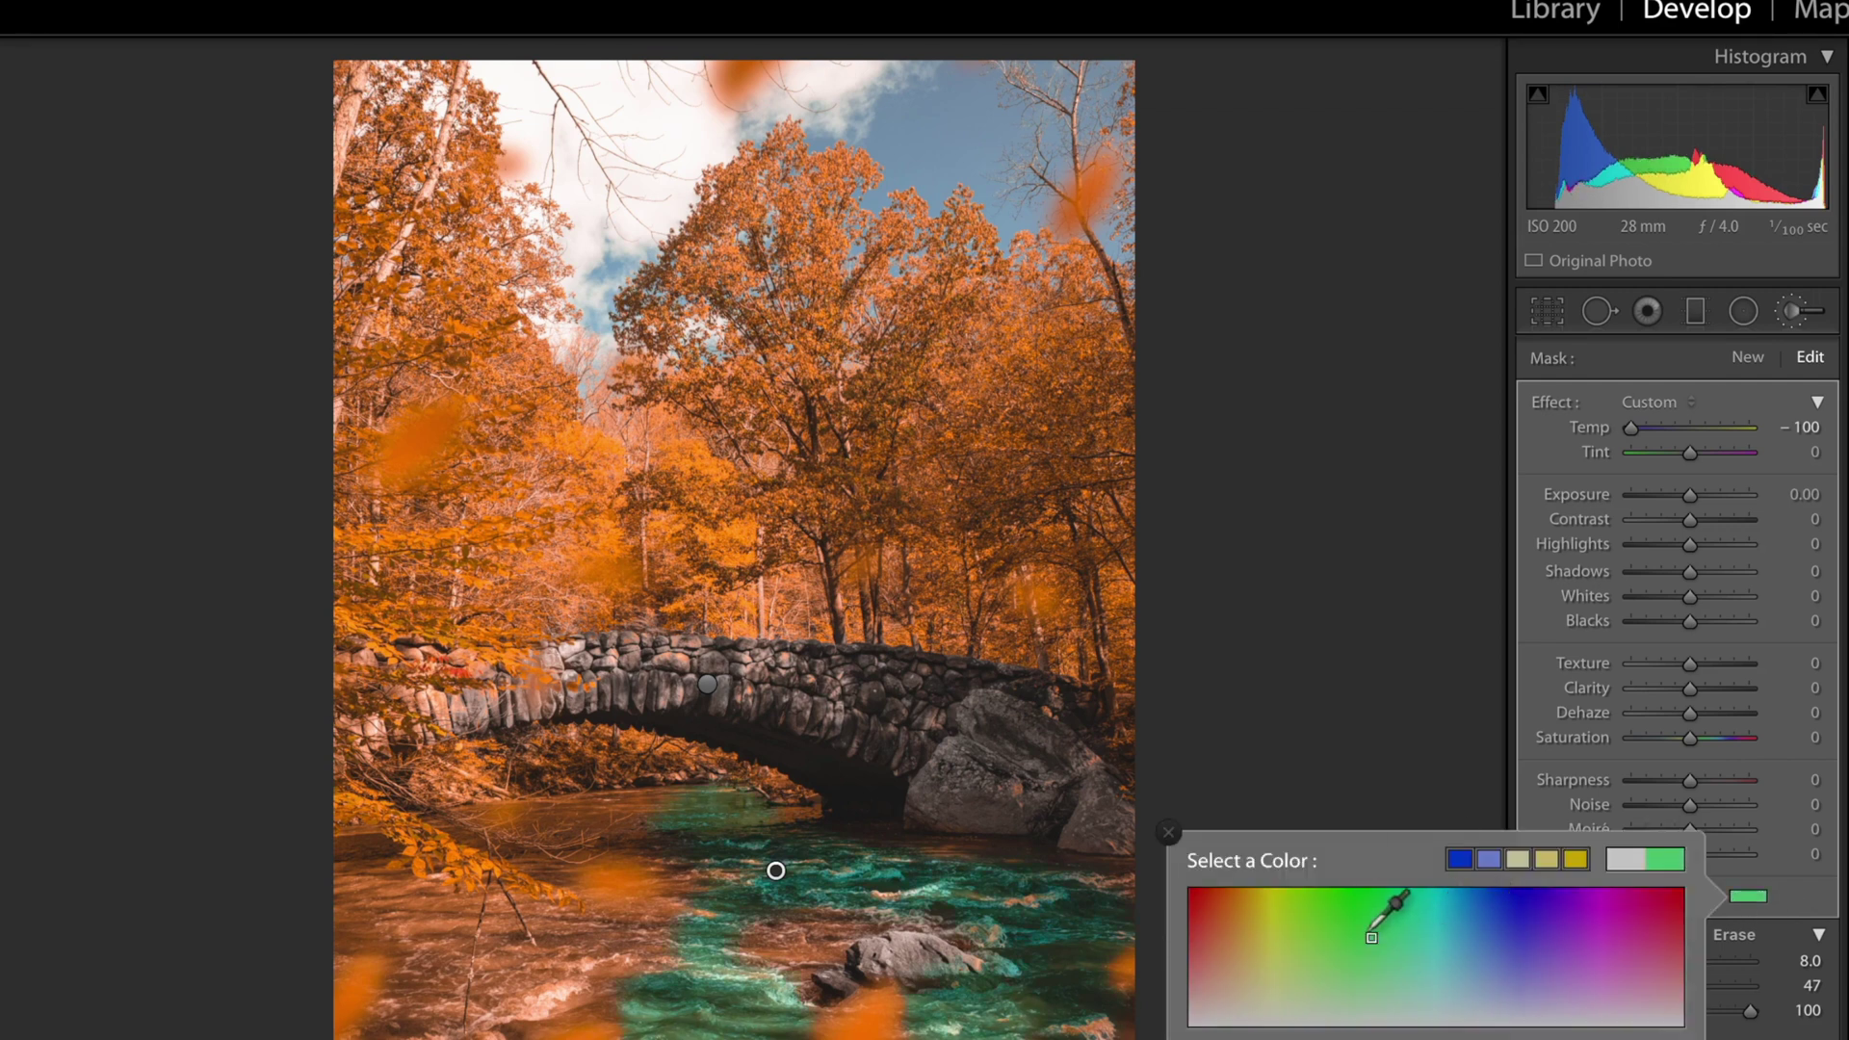
click(1498, 994)
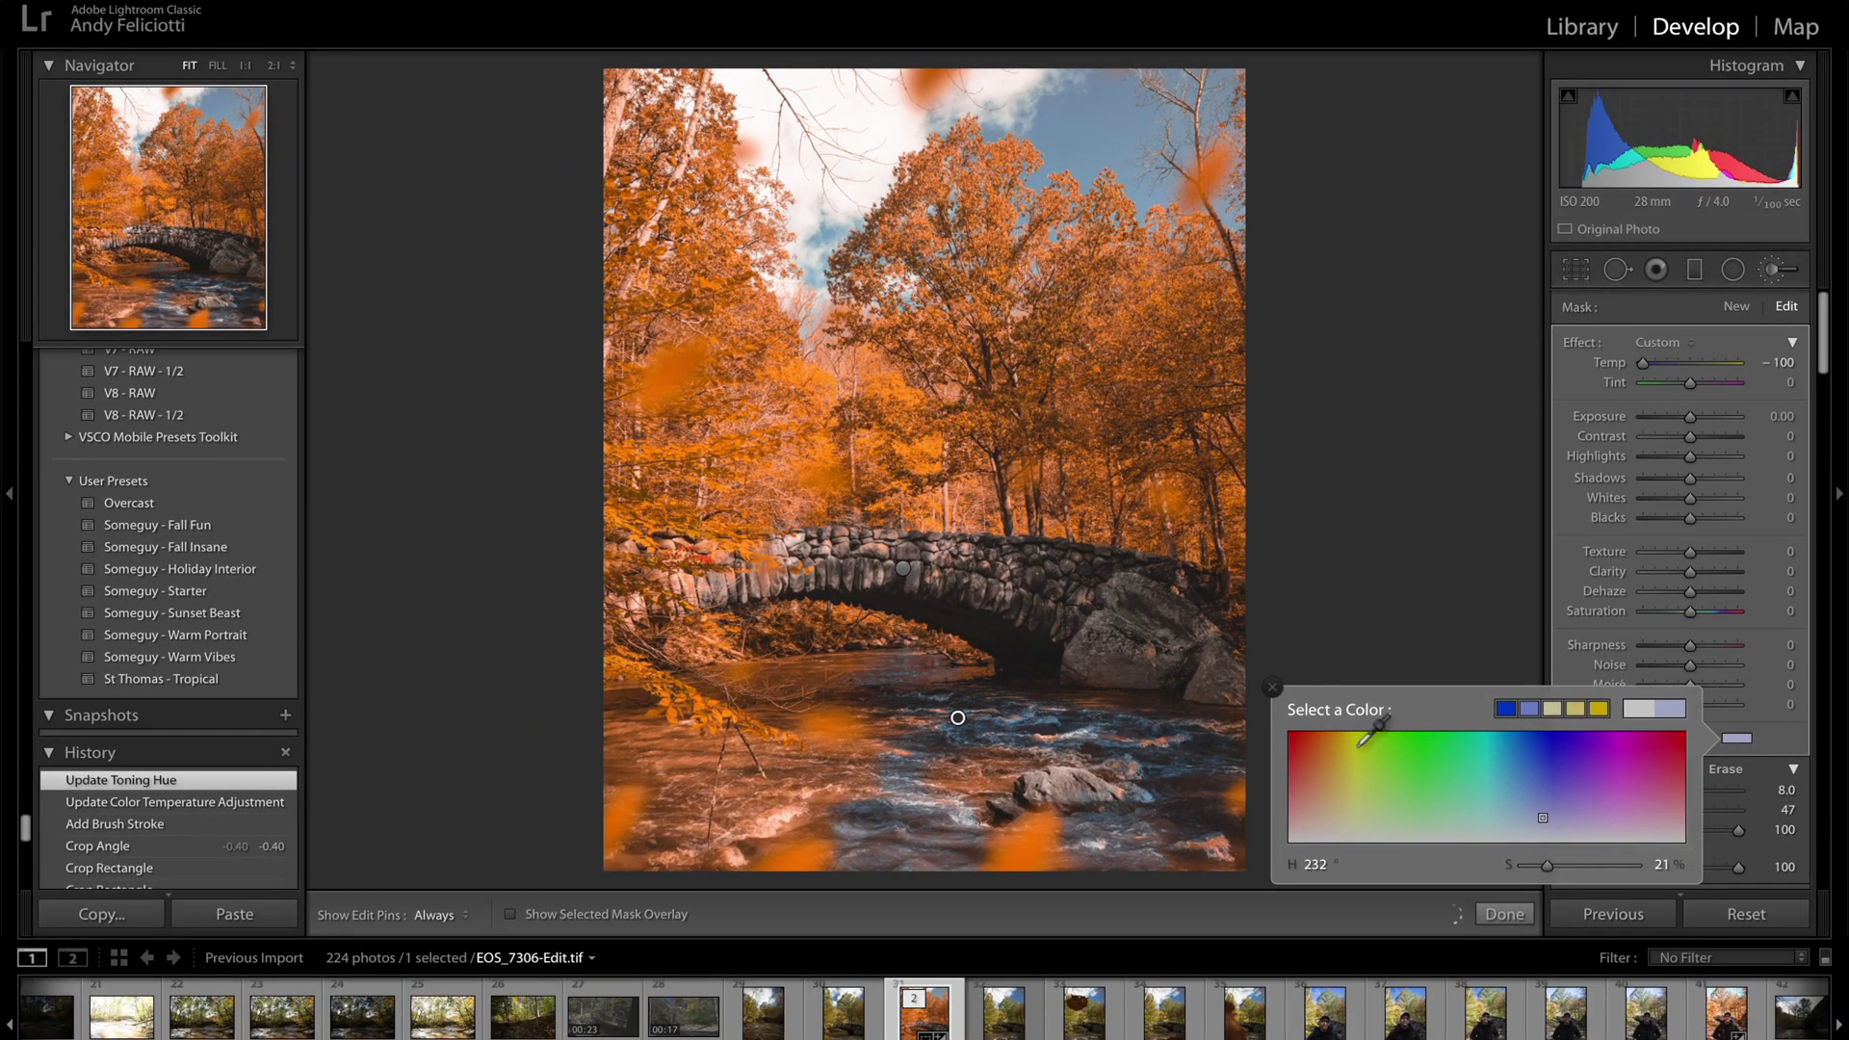
key(k)
key(backslash)
key(backslash)
key(backslash)
key(backslash)
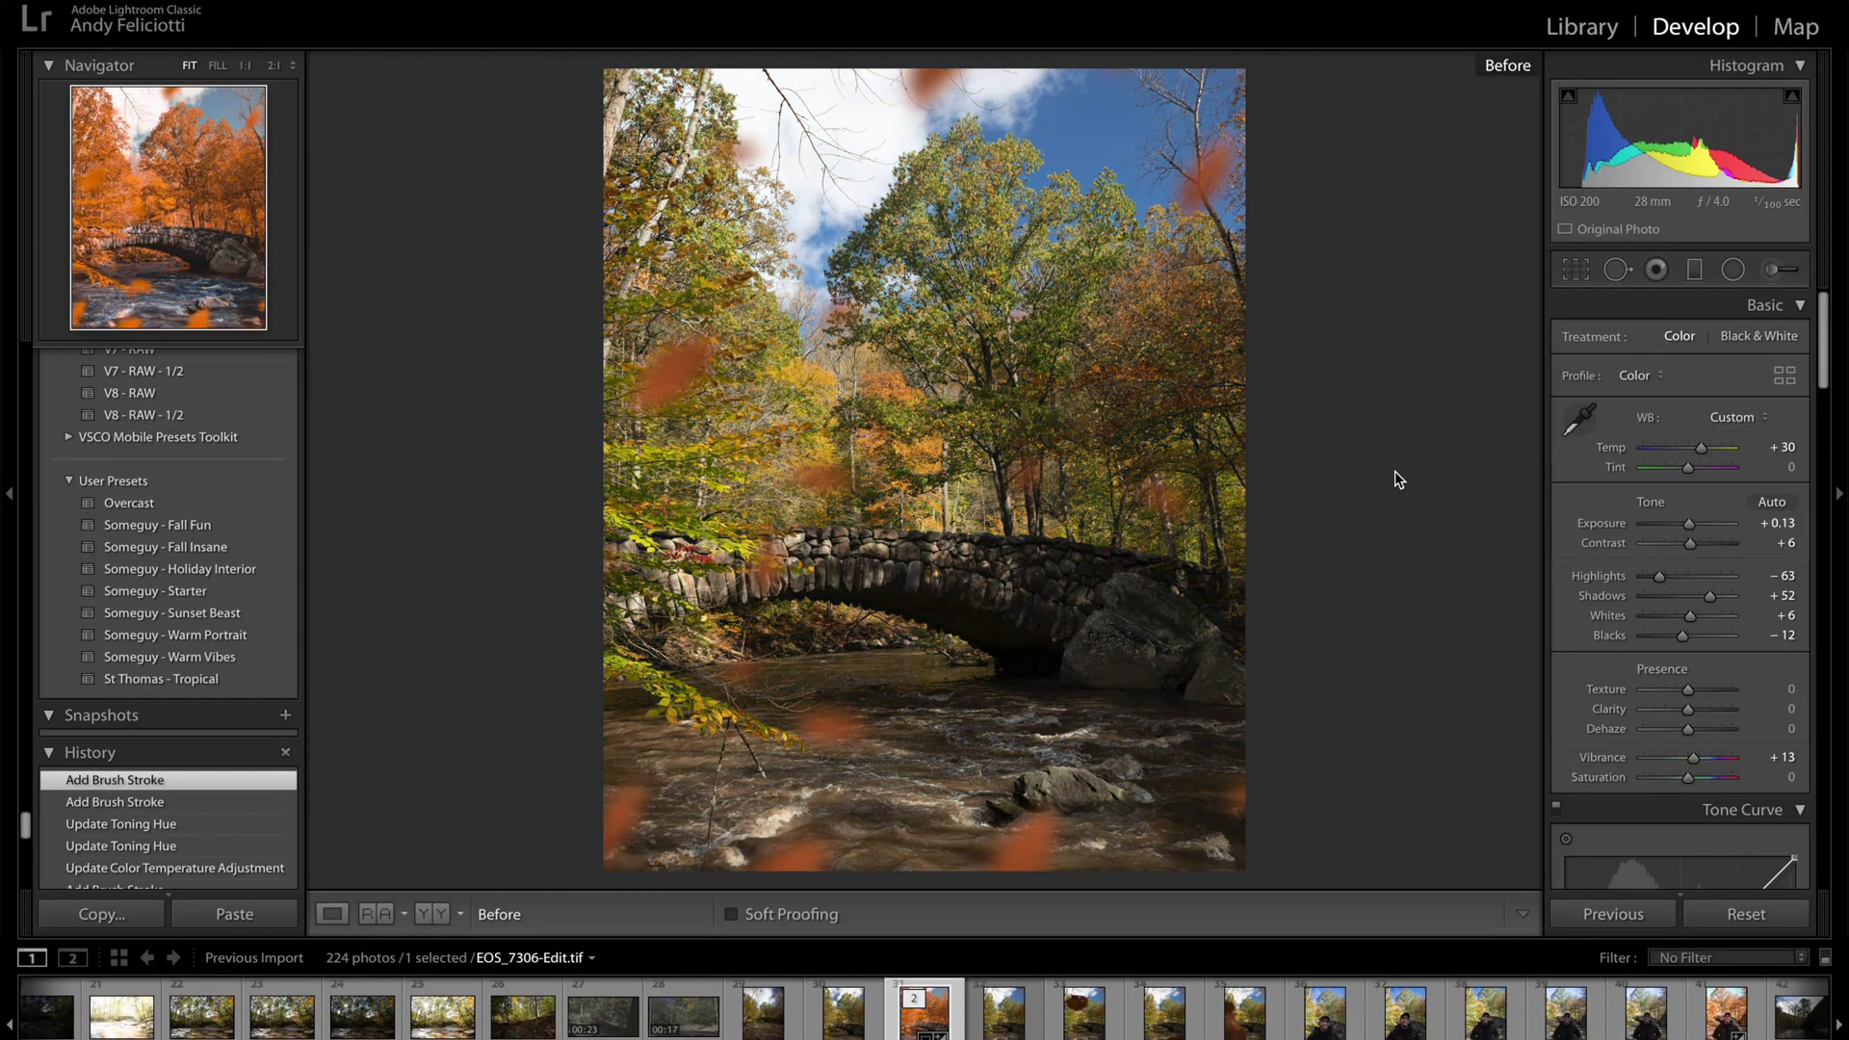